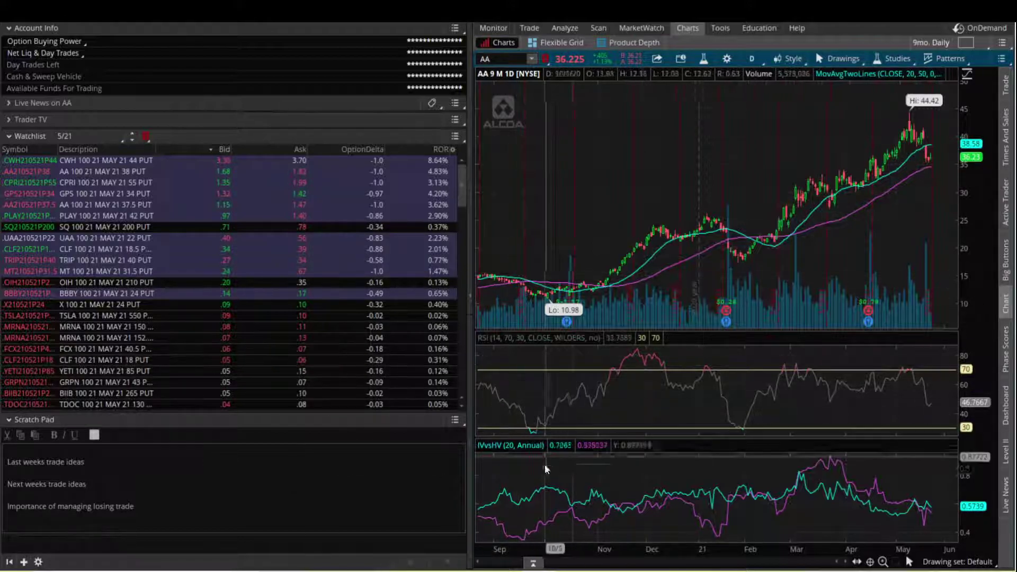
Step: Switch to Chrome, open the post "Cash Secured Put Scan for week ending May 21 Weeklys" and review its table of put options
key("alt+Tab")
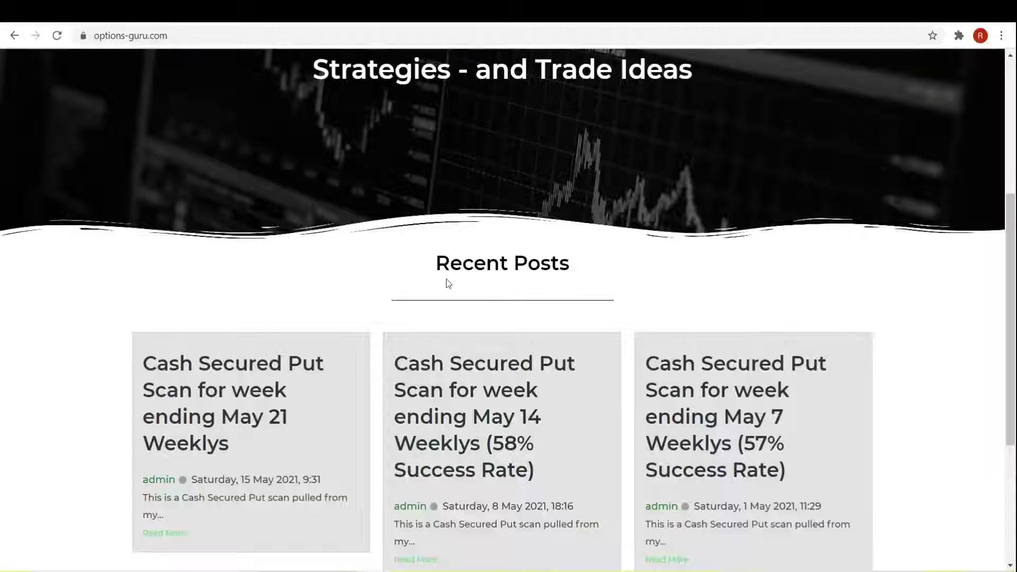
left_click(203, 392)
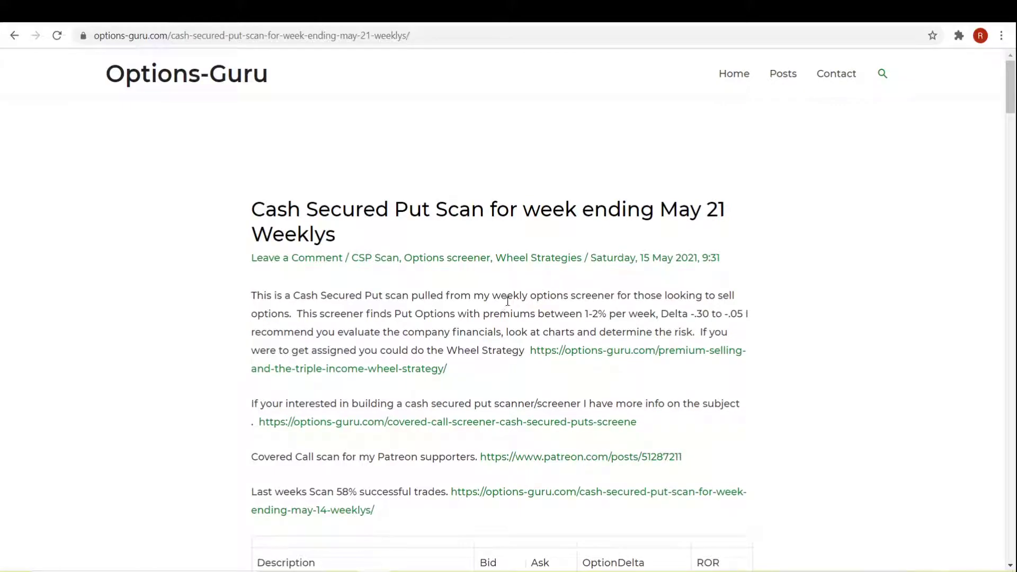
scroll(507, 301, "down", 8)
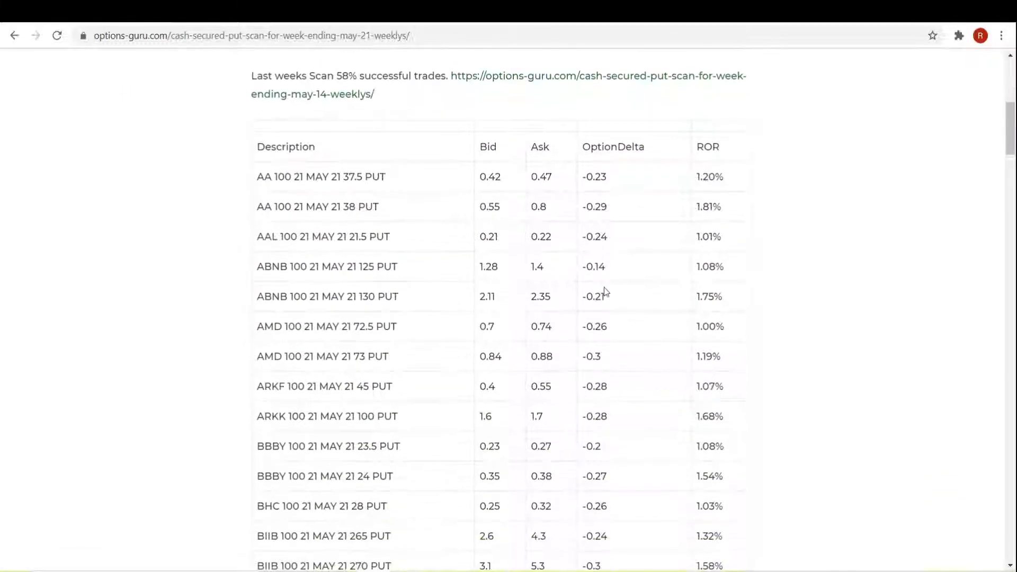
scroll(606, 291, "down", 10)
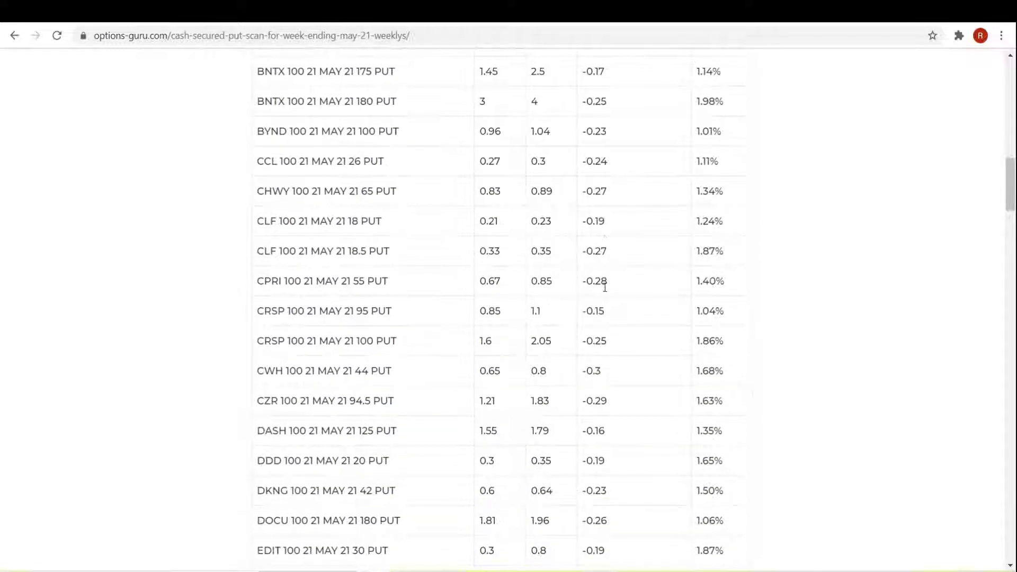
scroll(605, 288, "down", 10)
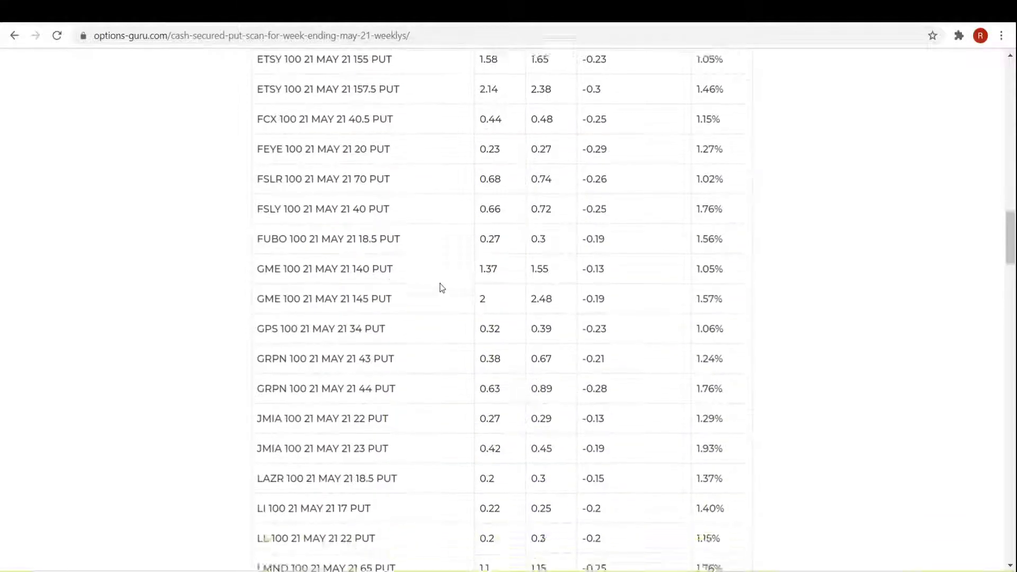
scroll(445, 287, "down", 15)
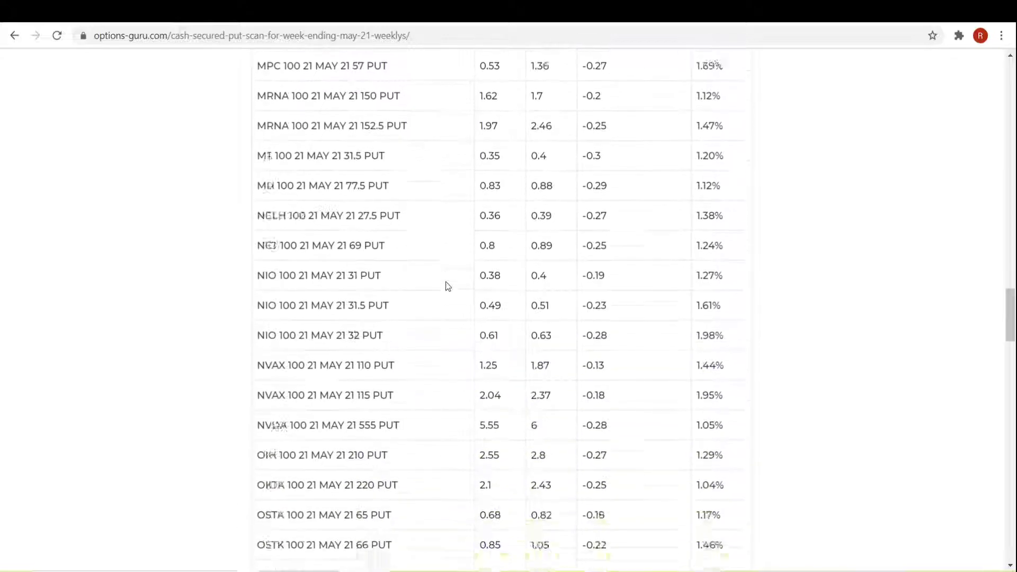
scroll(456, 292, "down", 5)
scroll(530, 332, "up", 18)
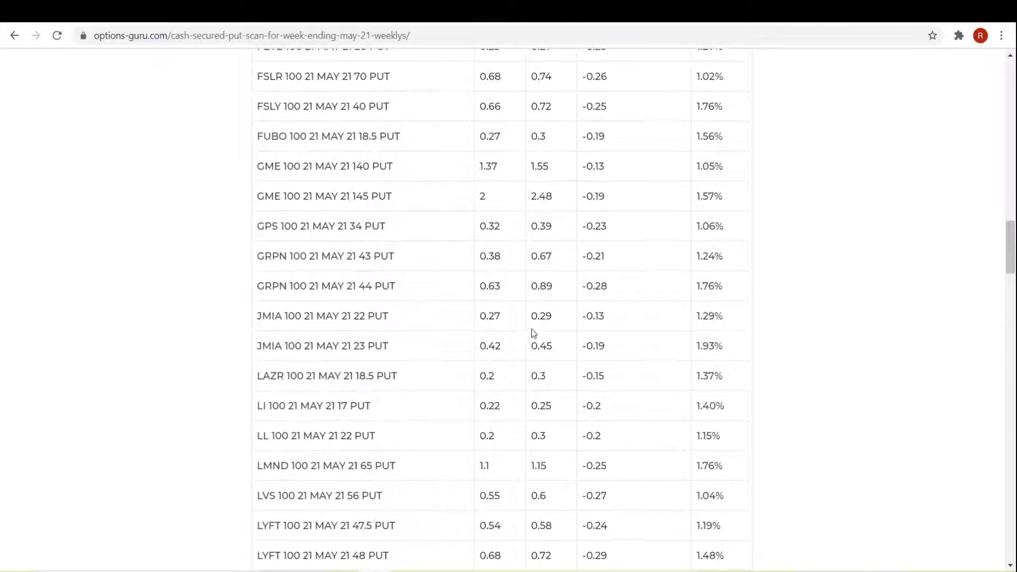
scroll(532, 331, "up", 16)
Step: Switch to thinkorswim and examine the 5/21 watchlist's bid, ask, delta and ROR values from the highlighted puts through the end
key("alt+Tab")
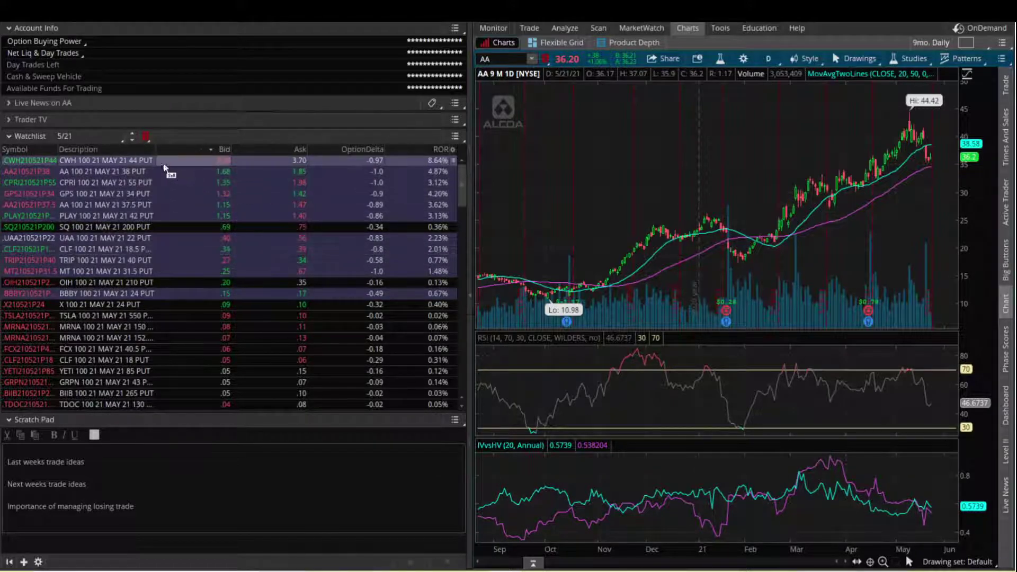
scroll(318, 246, "down", 7)
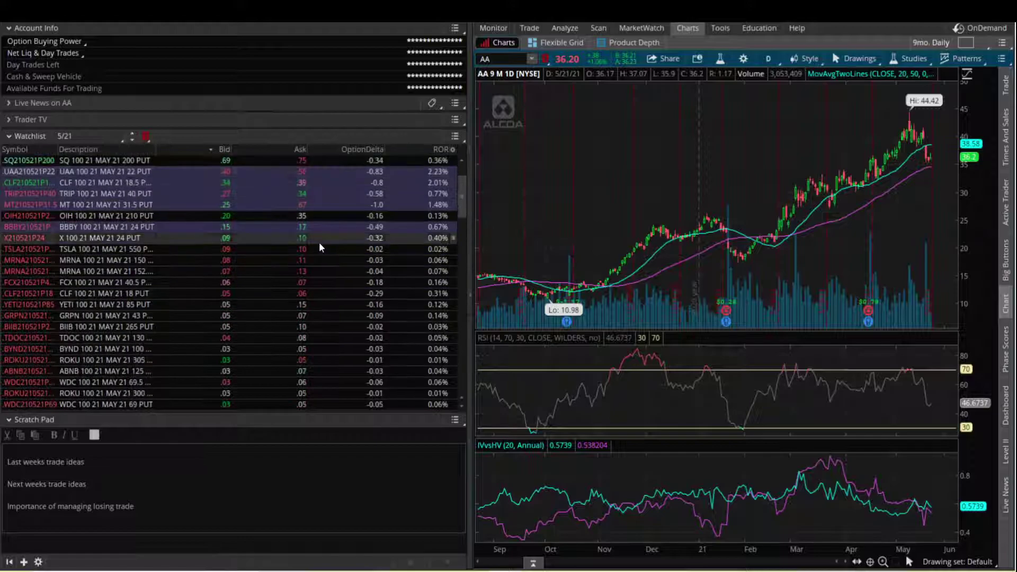
scroll(288, 256, "down", 4)
scroll(291, 258, "up", 8)
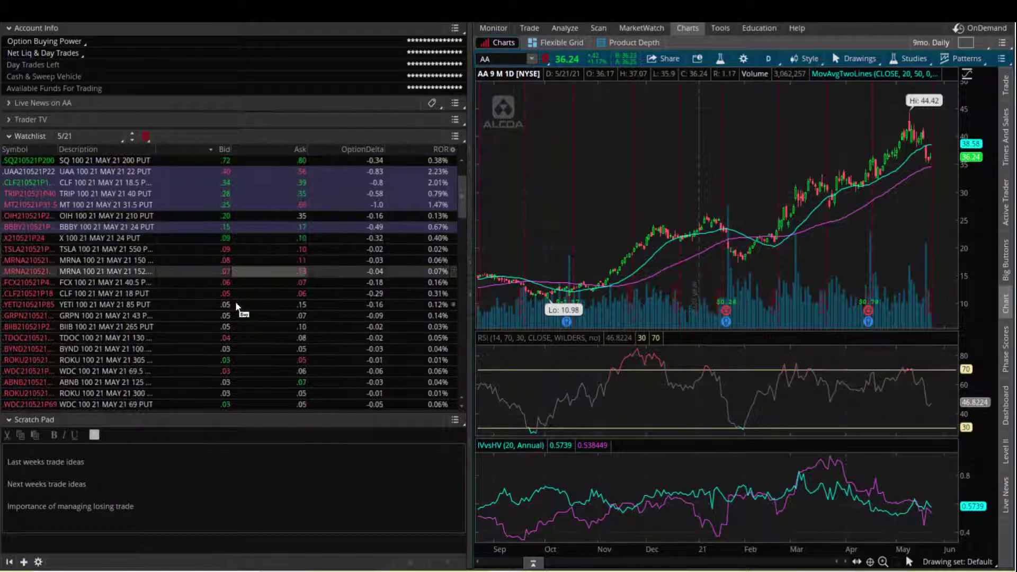
scroll(241, 285, "down", 7)
scroll(244, 283, "down", 10)
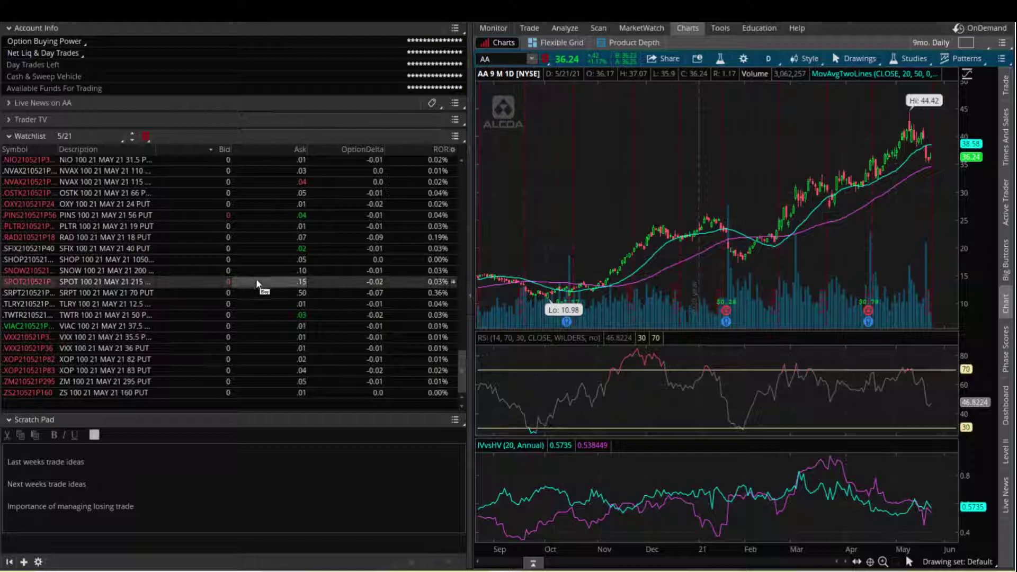
scroll(259, 281, "up", 5)
scroll(270, 279, "up", 10)
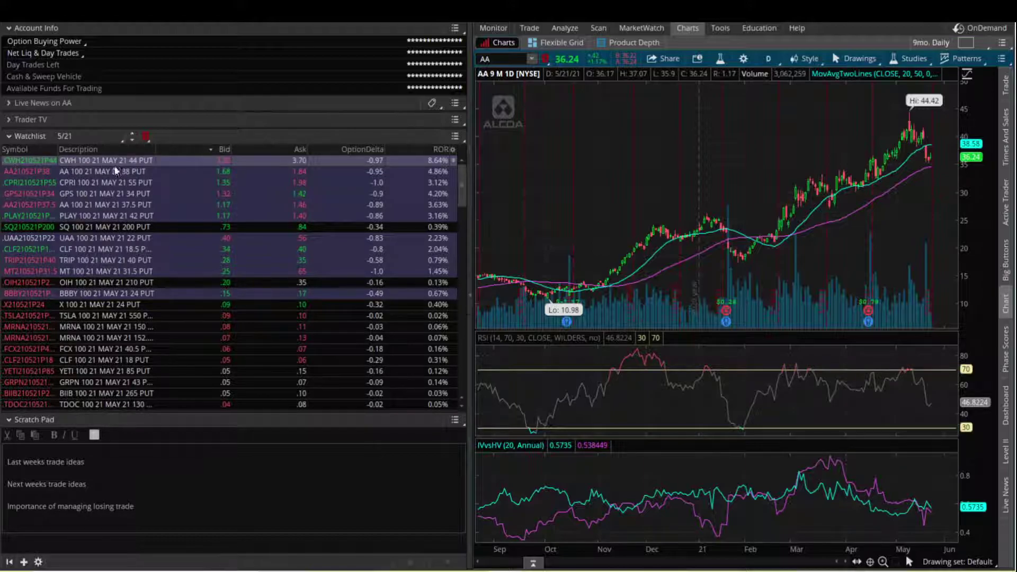
Step: Load the CWH price chart for review, and return the chart to AA
left_click(495, 58)
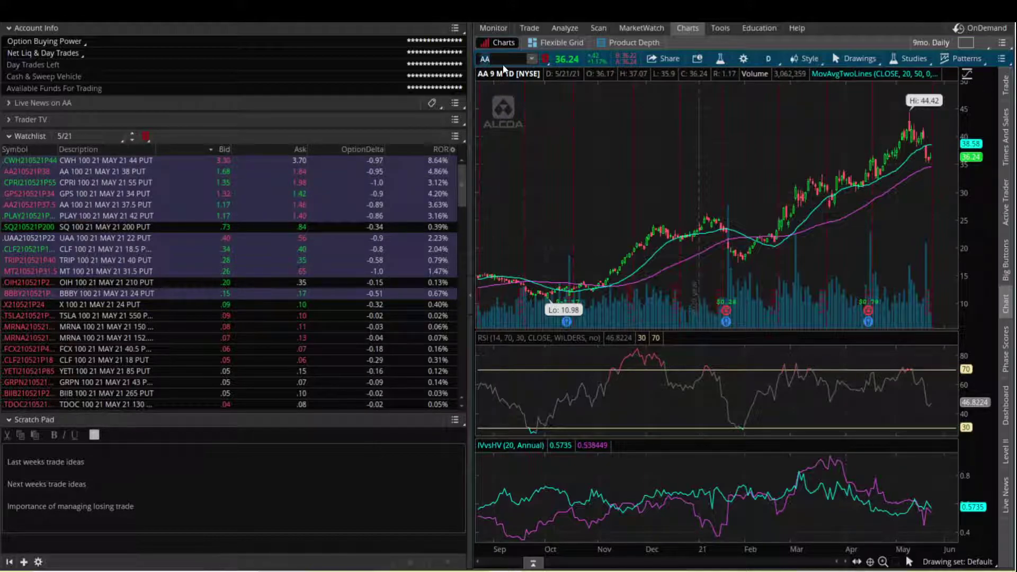
type("CWH")
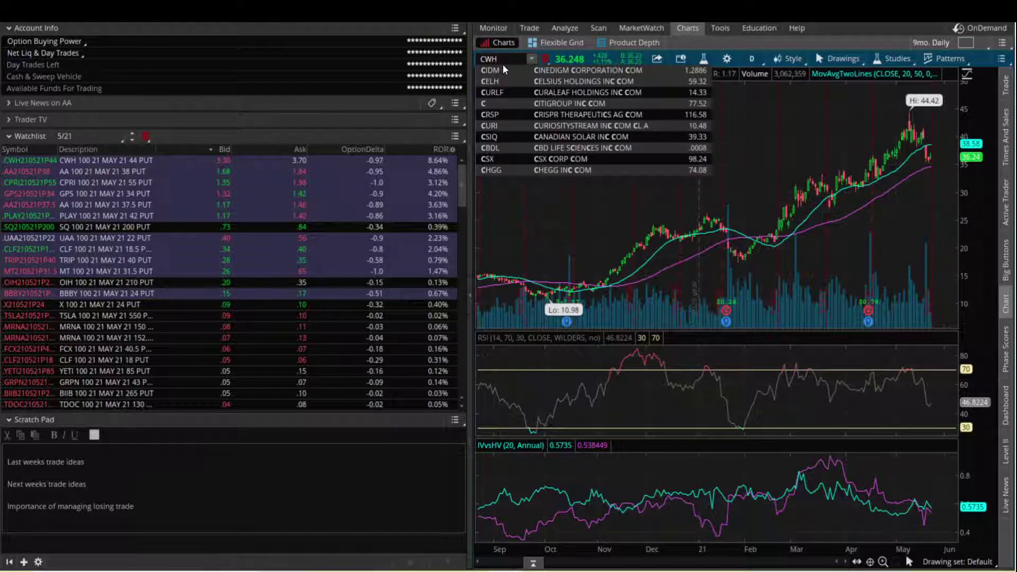
key("Return")
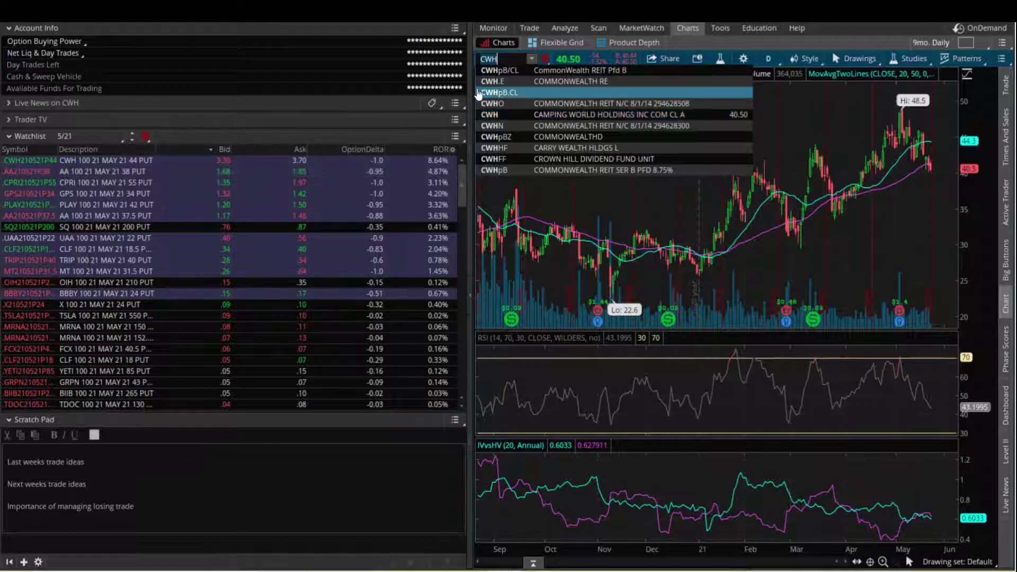
type("AA")
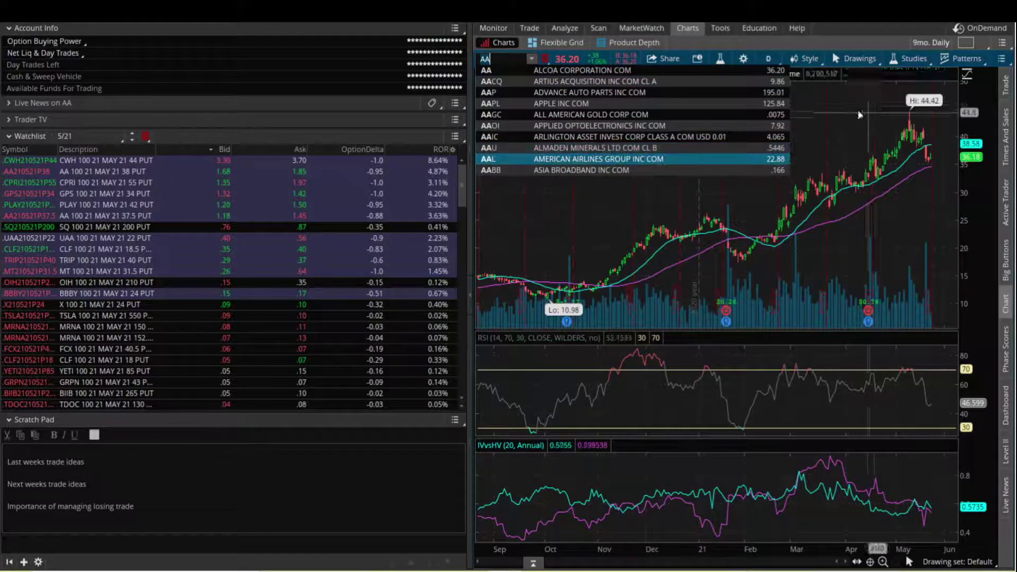
left_click(835, 108)
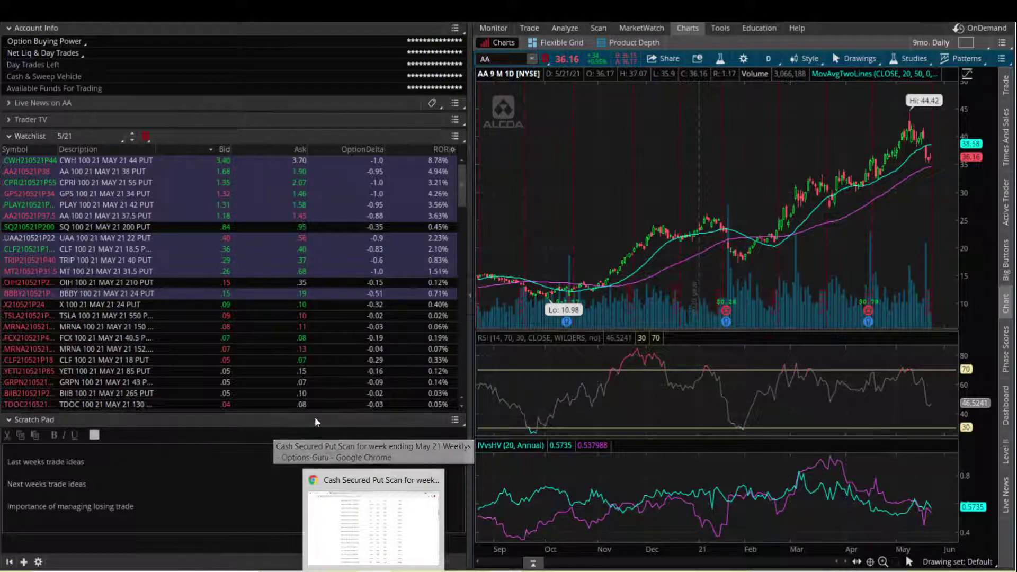
Step: Switch to Chrome and check the AA and CWH put entries in the May 21 scan table
key("alt+Tab")
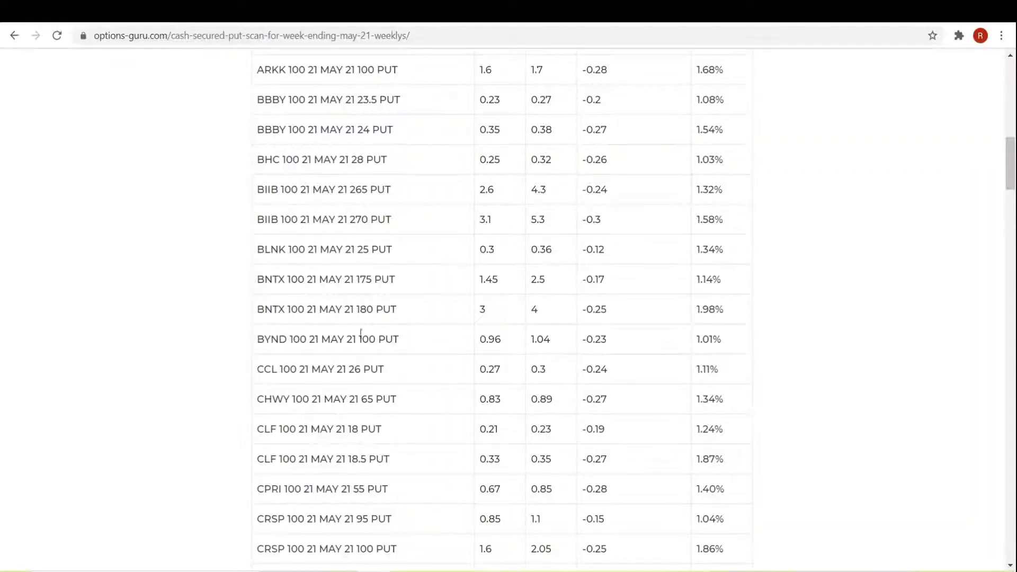
scroll(384, 165, "up", 14)
scroll(400, 292, "down", 13)
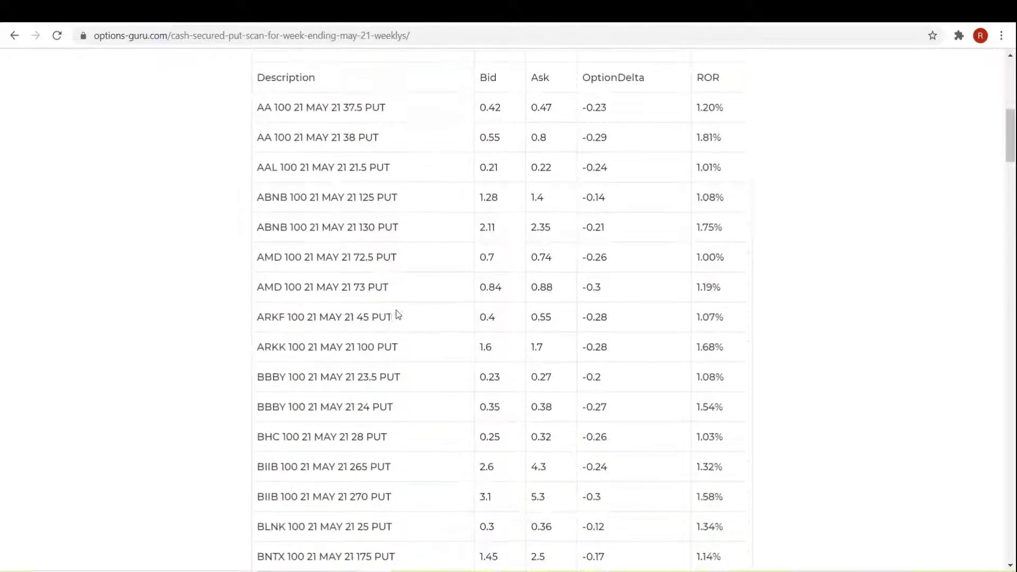
scroll(390, 322, "down", 7)
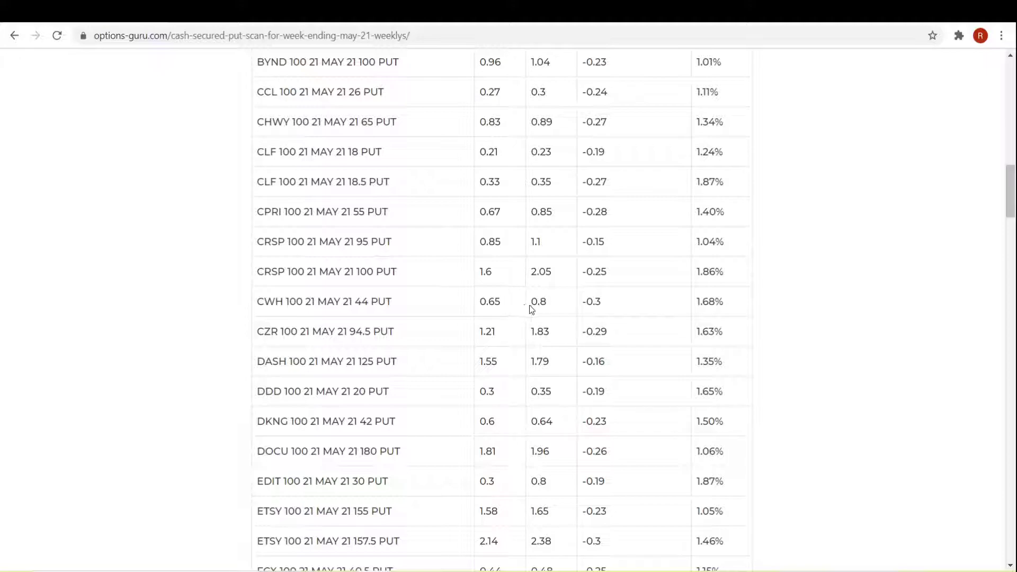
Step: Switch back to thinkorswim and recheck the 5/21 watchlist's highlighted puts and the low-bid puts below them
key("alt+Tab")
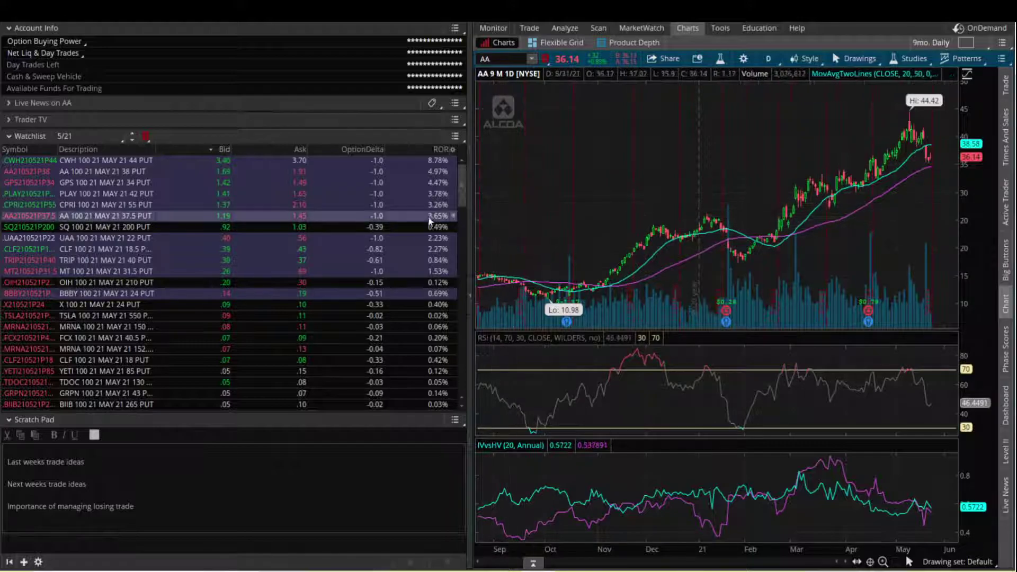
scroll(228, 291, "down", 1)
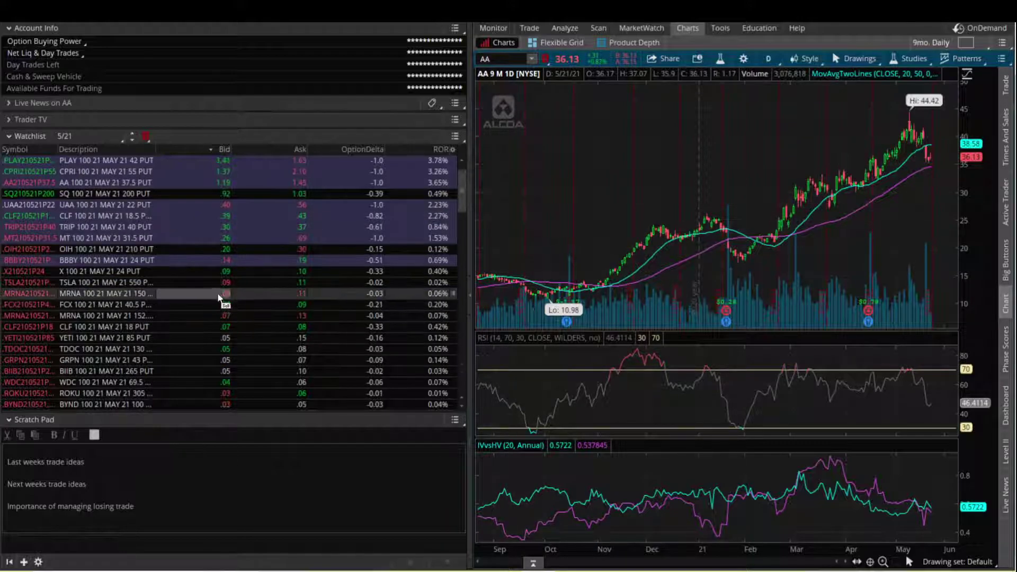
scroll(231, 290, "down", 2)
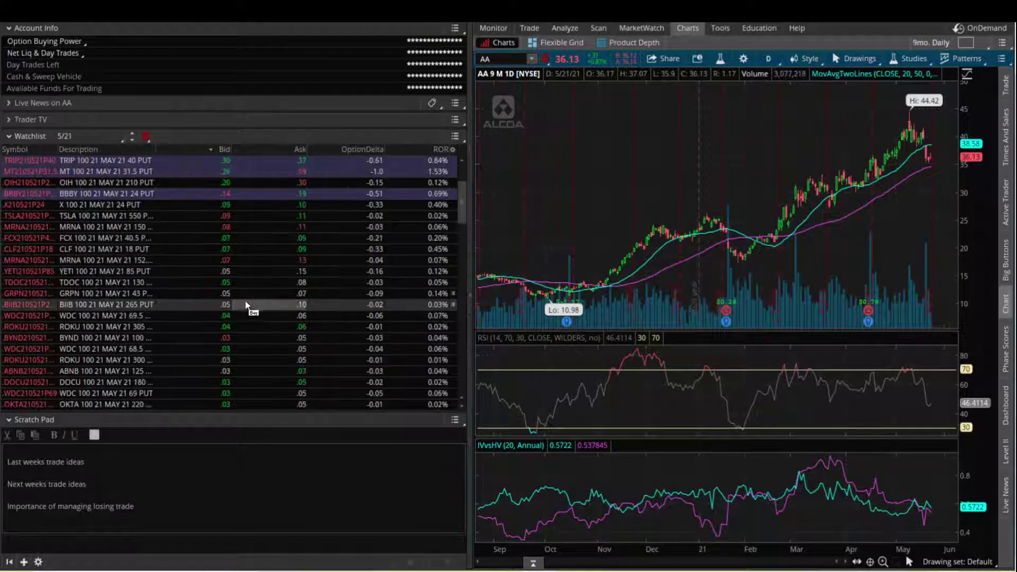
scroll(247, 304, "up", 3)
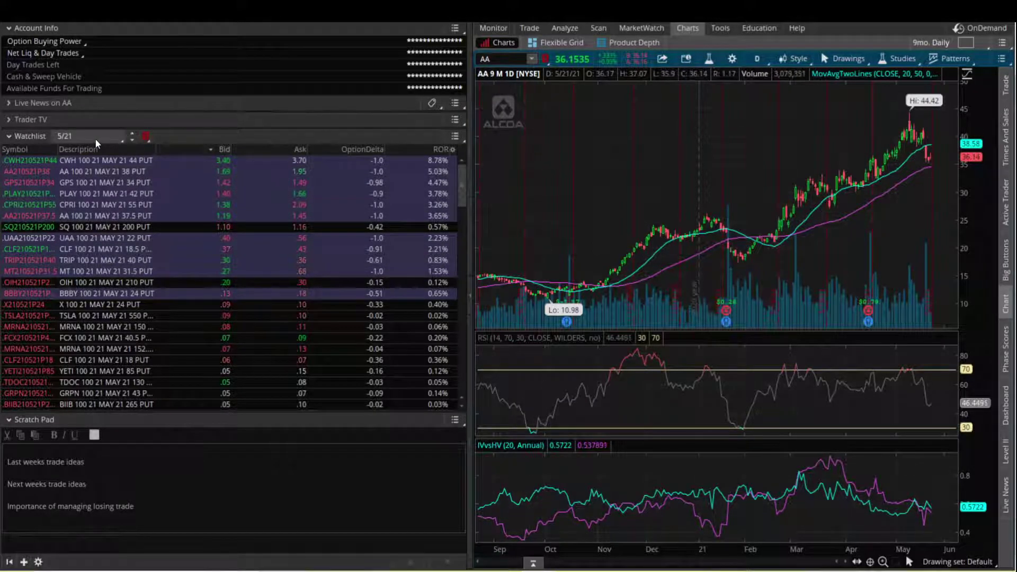
Step: Open the weekly puts scan in Stock Hacker, and switch to Chrome to reread the May 21 post's screener description and table
left_click(601, 27)
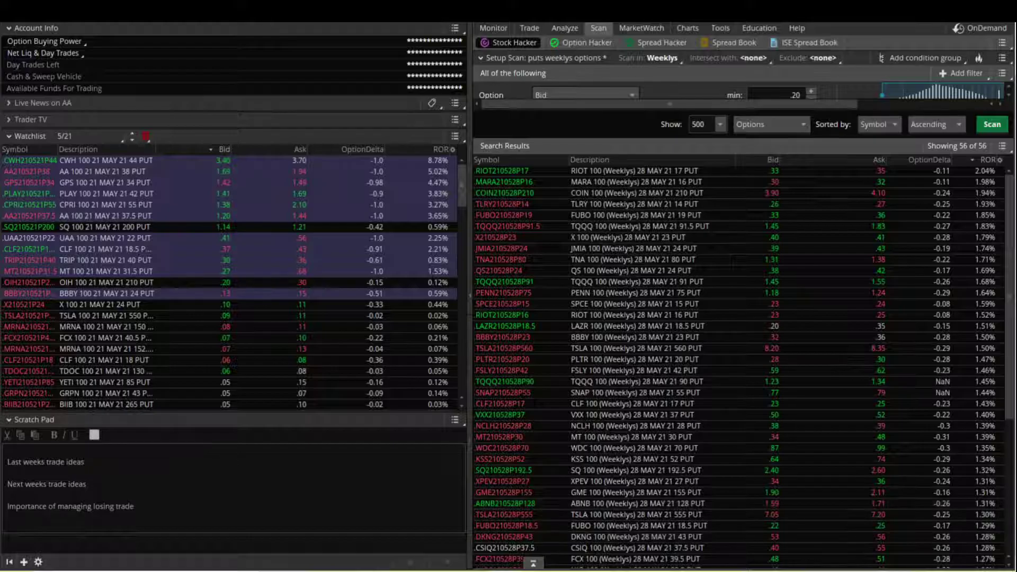
key("alt+Tab")
scroll(579, 243, "up", 15)
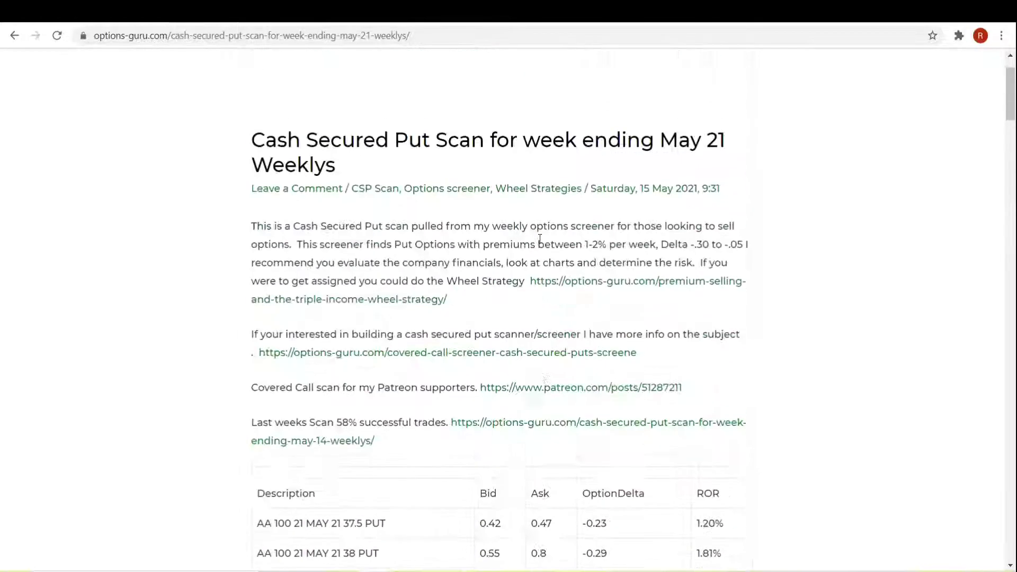
scroll(540, 335, "down", 8)
Step: Switch back to thinkorswim and sort the scan results by ROR from highest to lowest
key("alt+Tab")
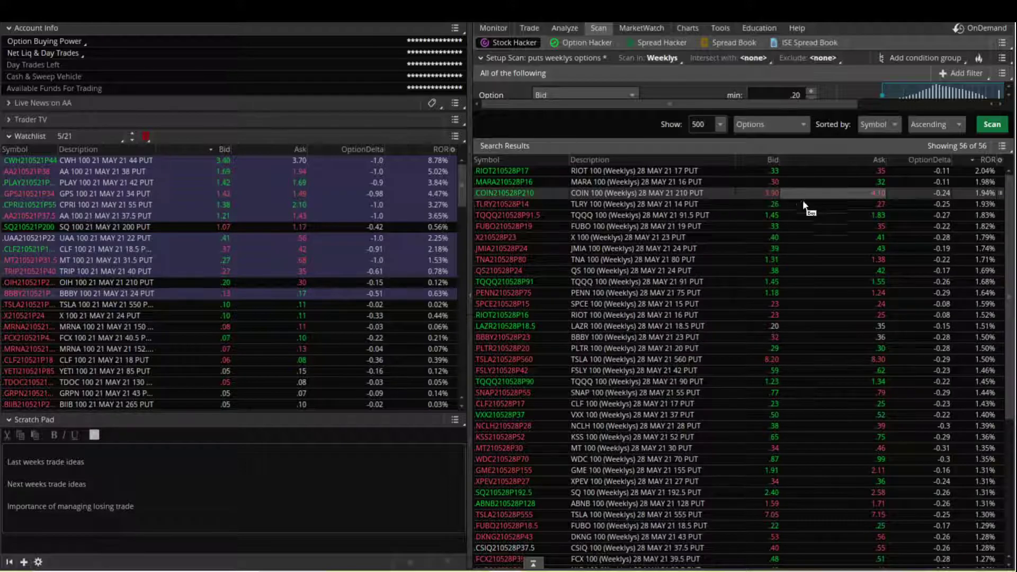
left_click(986, 160)
left_click(986, 160)
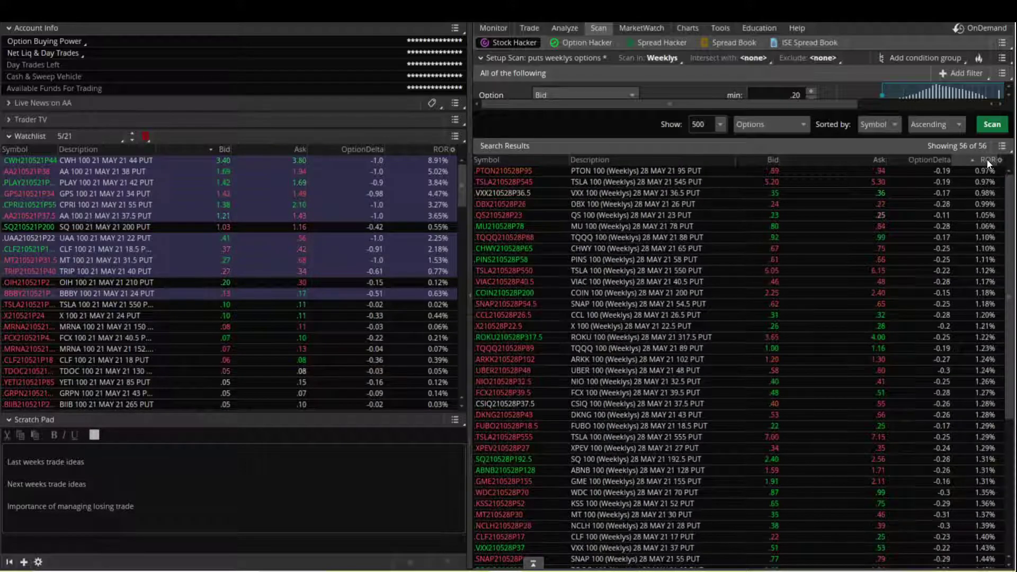
left_click(987, 160)
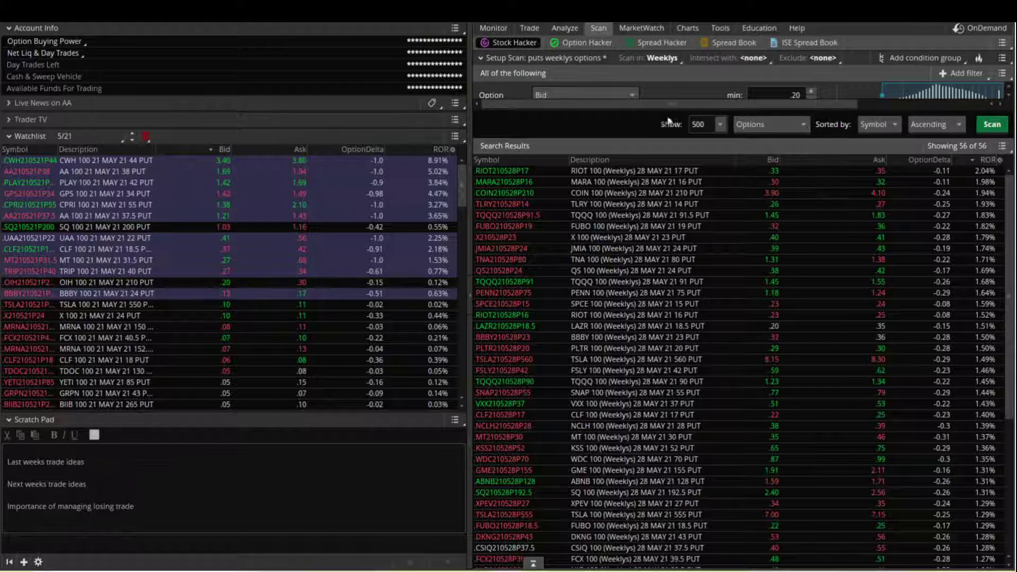
Step: Expand the scan's filter area, hide the side panel to view all criteria, and shrink the filter area down to the Bid filter
left_click_drag(666, 121, 660, 360)
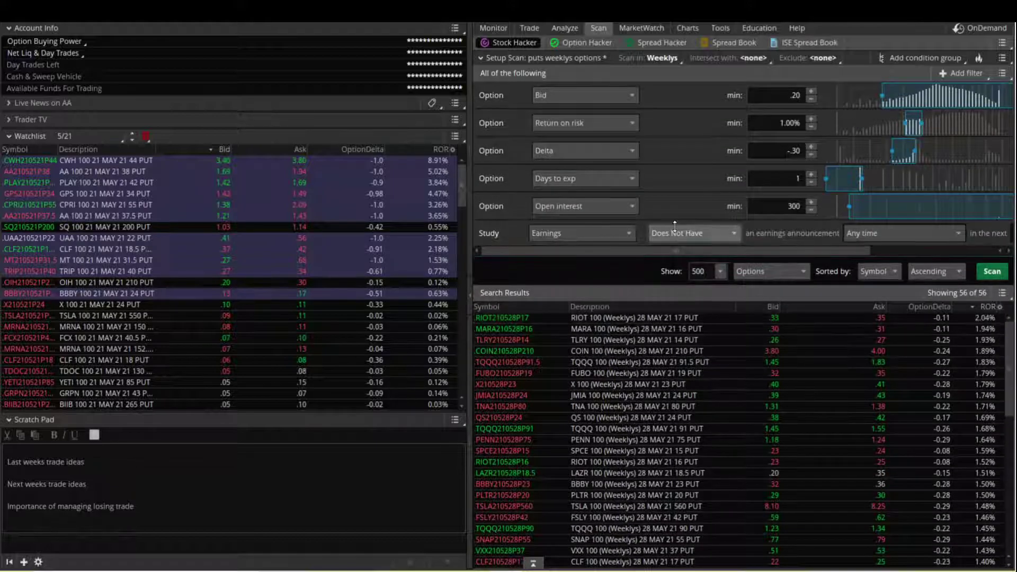
left_click(469, 295)
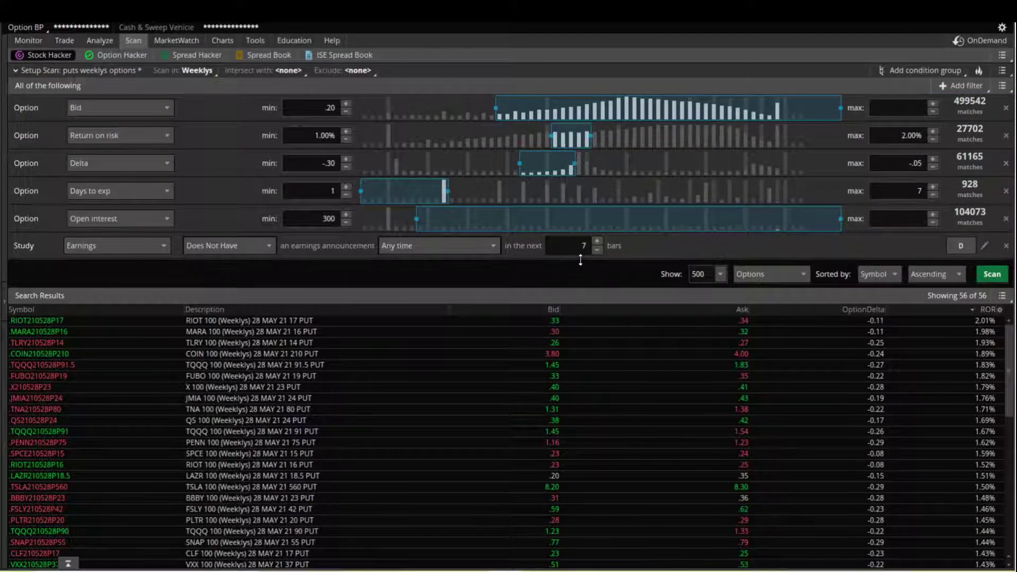
left_click_drag(581, 260, 583, 123)
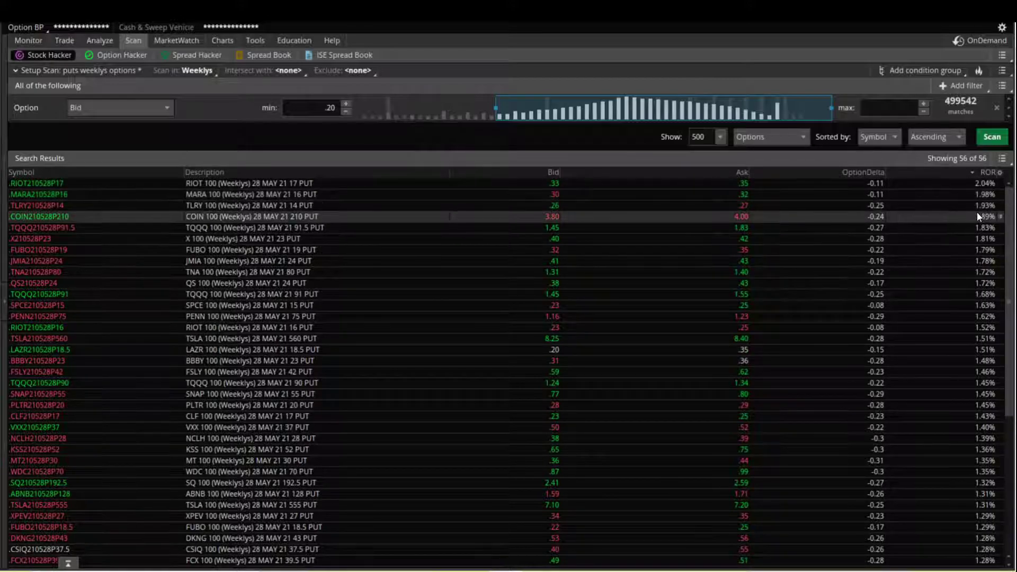
Step: Re-sort the search results by ascending ROR, and finish with them ordered alphabetically by symbol
left_click(984, 173)
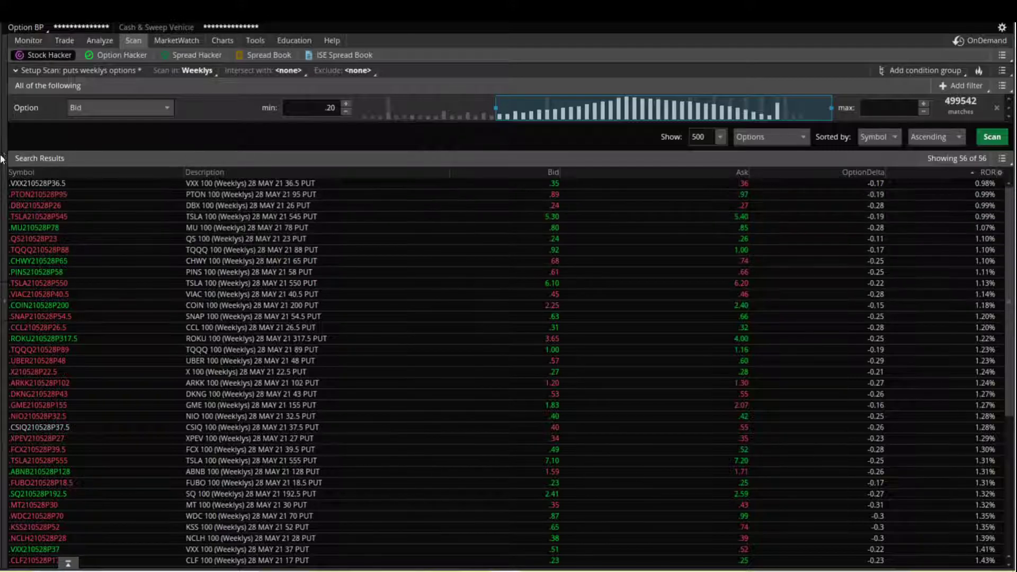
left_click(18, 171)
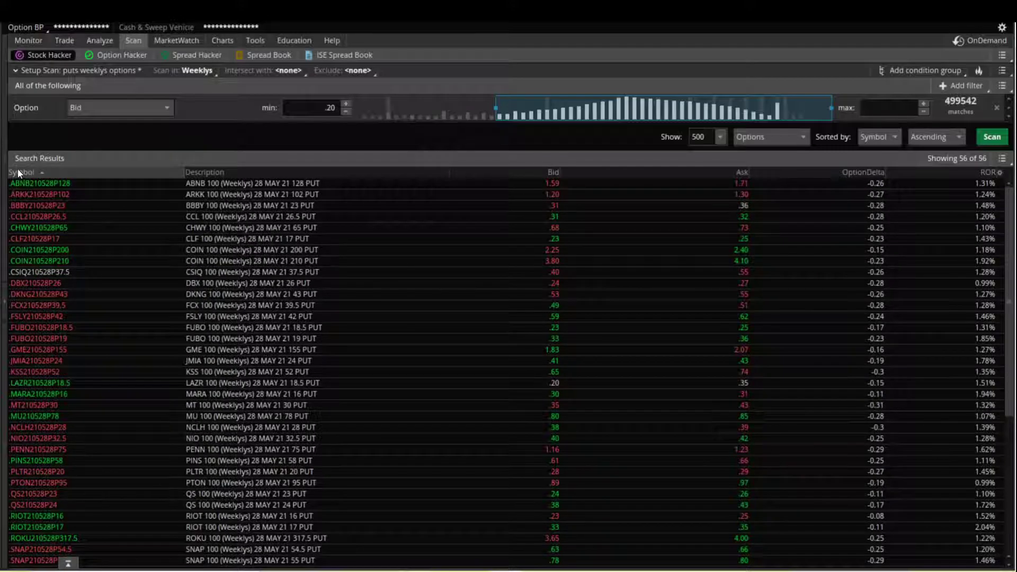
left_click(12, 170)
left_click(12, 169)
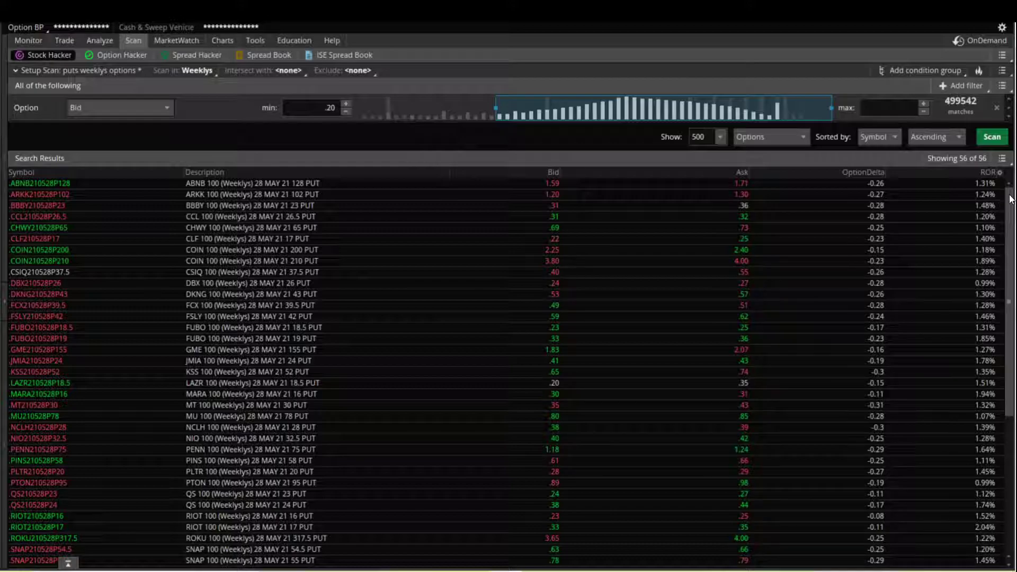
Step: Review the remaining May 28 scan results, and switch to Chrome to look through the Options-Guru Patreon page's membership level and recent posts
left_click_drag(1011, 199, 1012, 332)
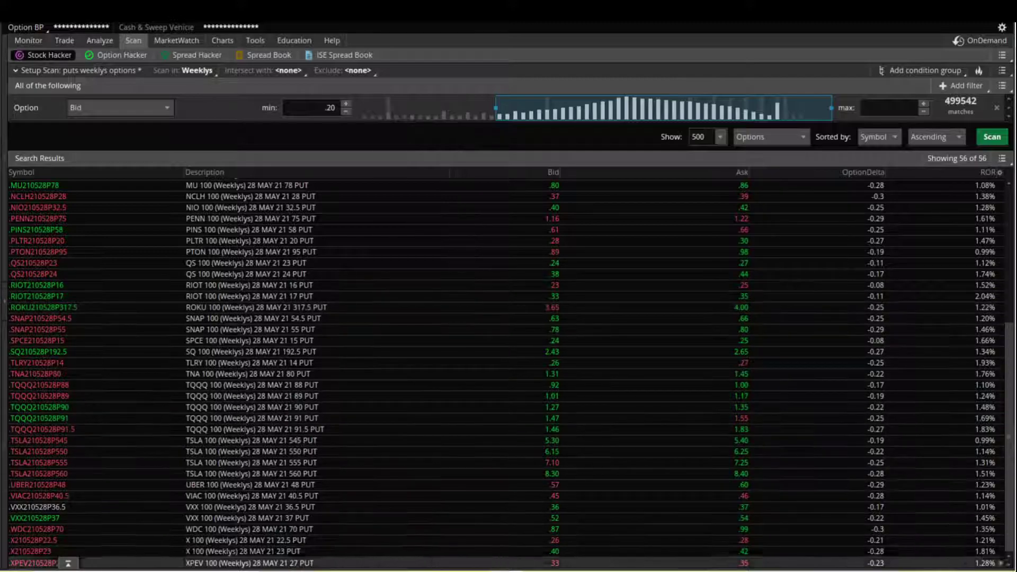
key("alt+Tab")
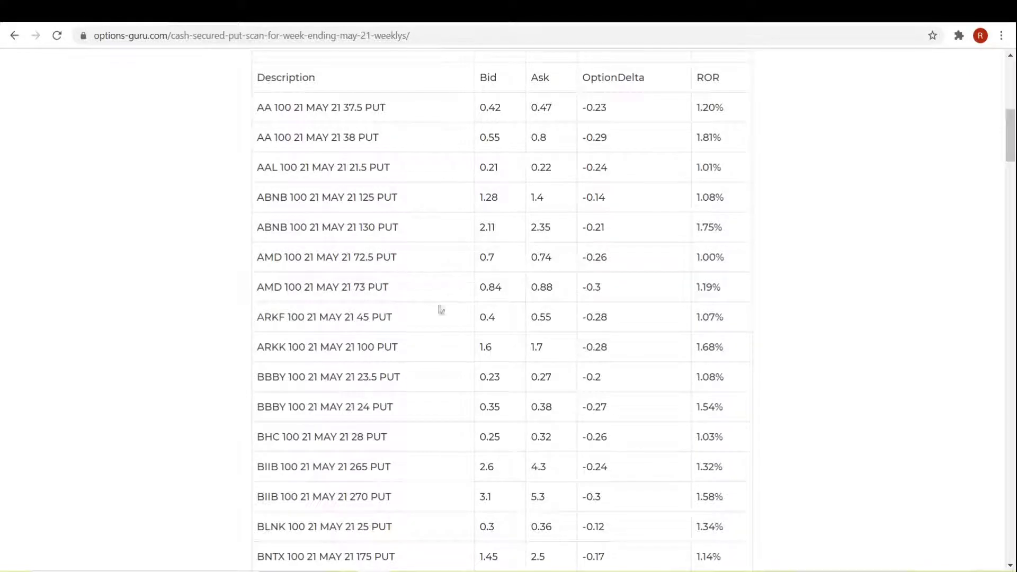
scroll(566, 332, "up", 9)
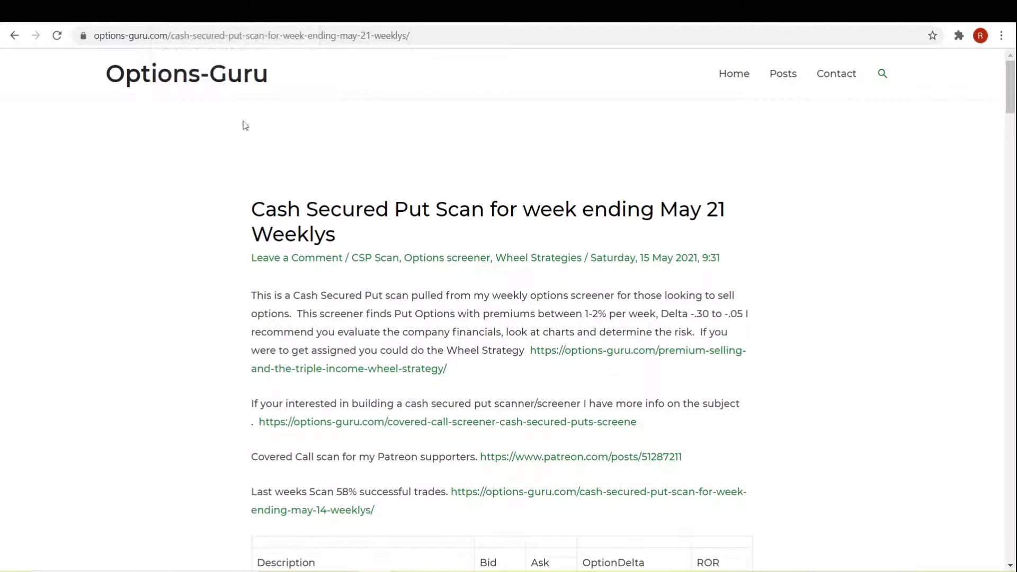
key("ctrl+Tab")
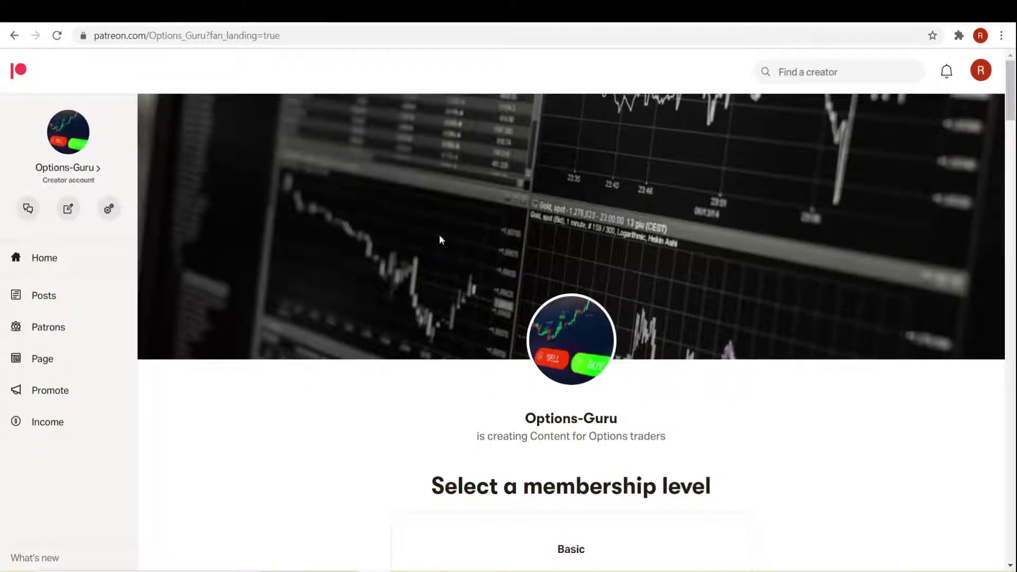
scroll(572, 258, "down", 12)
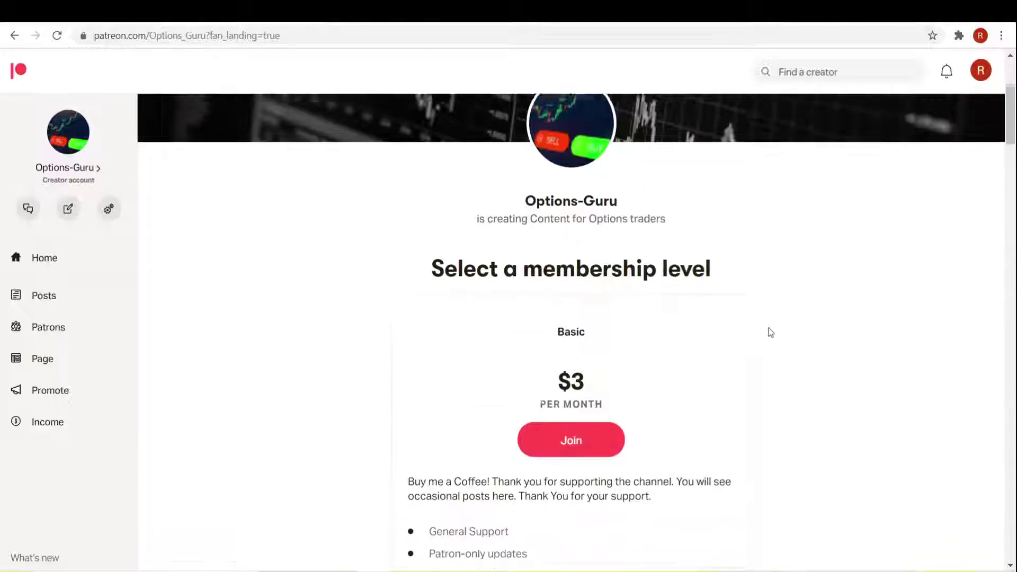
scroll(488, 372, "down", 10)
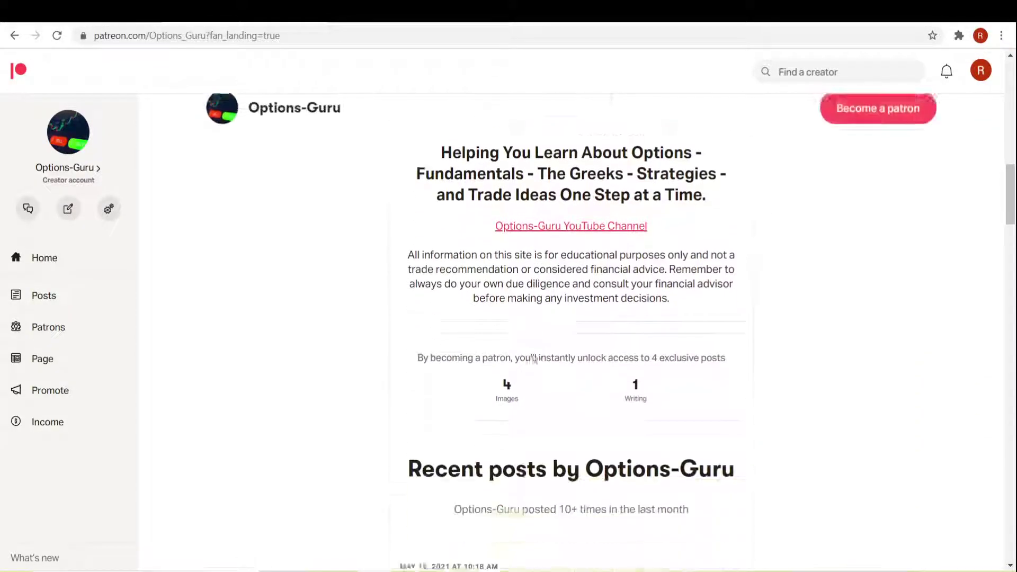
scroll(528, 384, "down", 5)
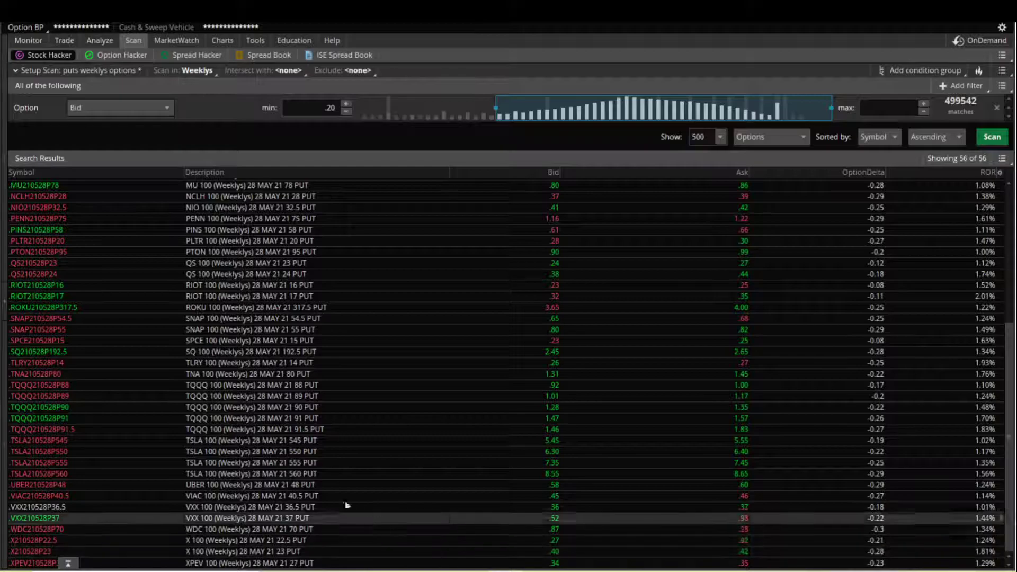
Step: Show the side panel in thinkorswim, and in Chrome open the cash secured put scan post for week ending April 23 from the blog's posts list
left_click(6, 299)
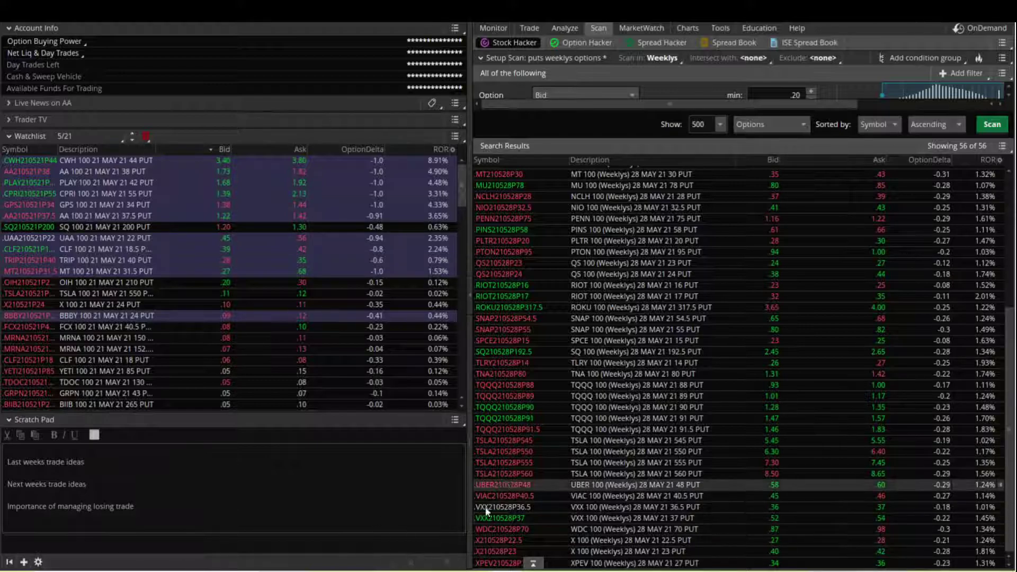
key("alt+Tab")
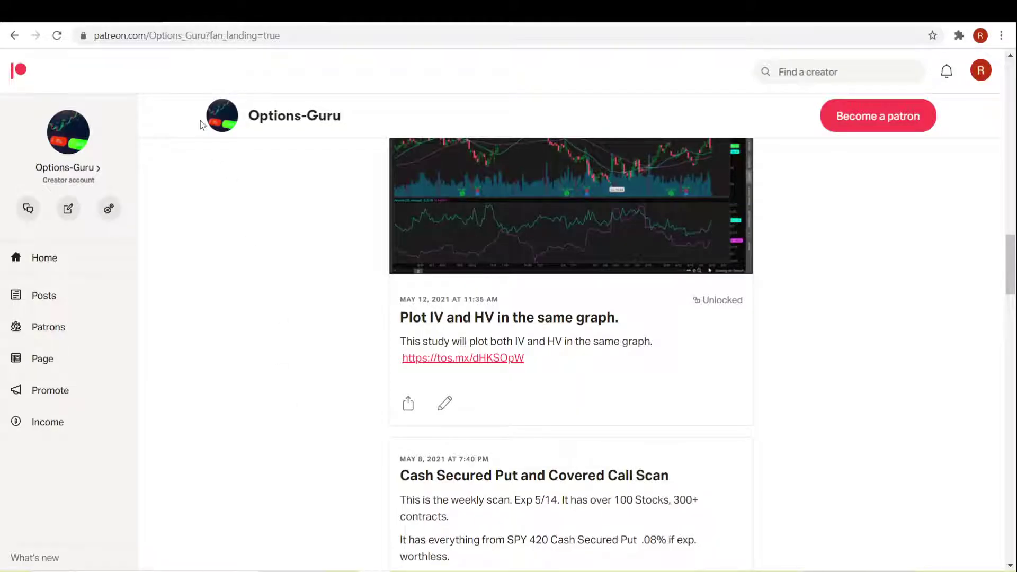
key("ctrl+Tab")
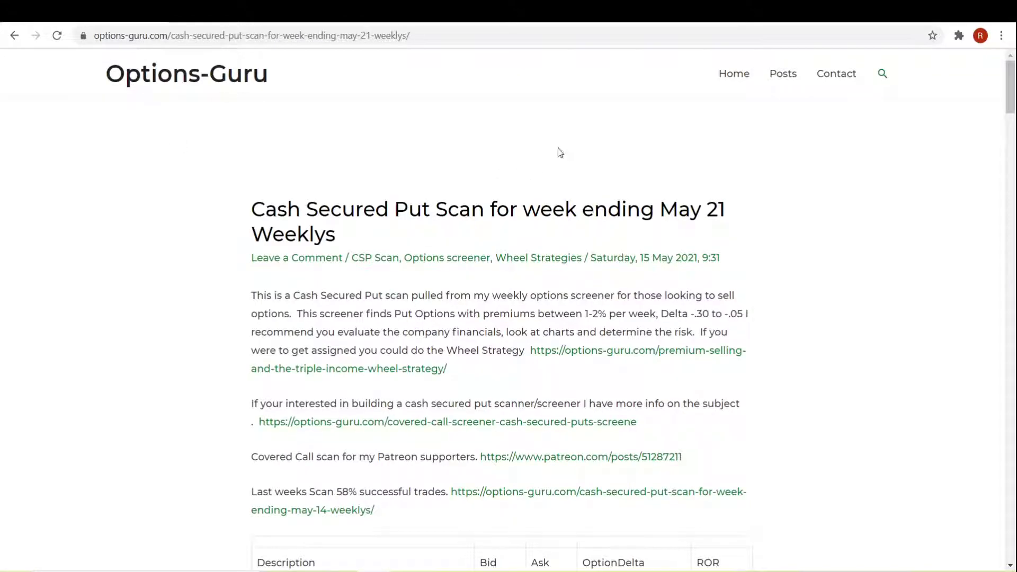
left_click(783, 74)
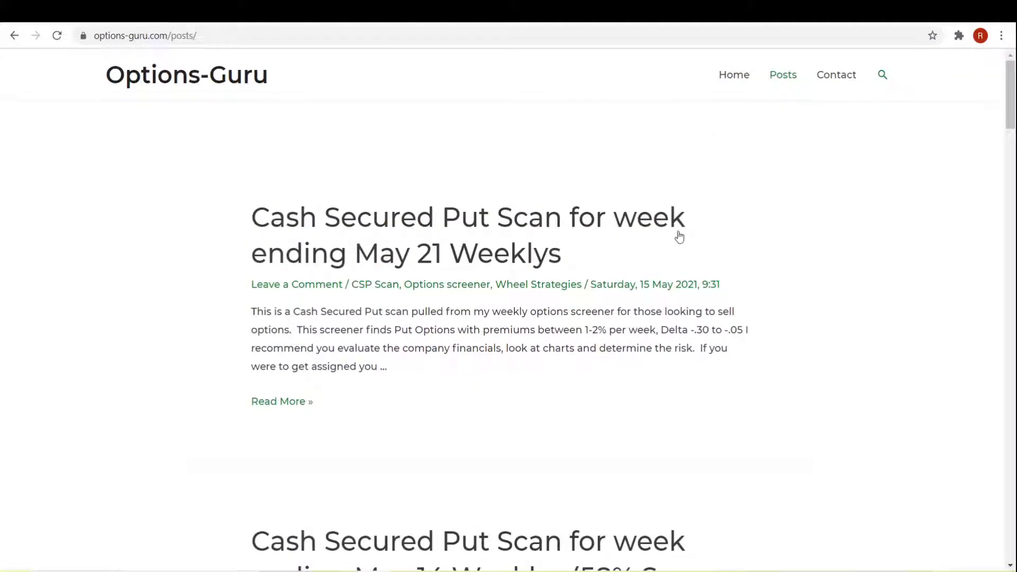
scroll(679, 237, "down", 10)
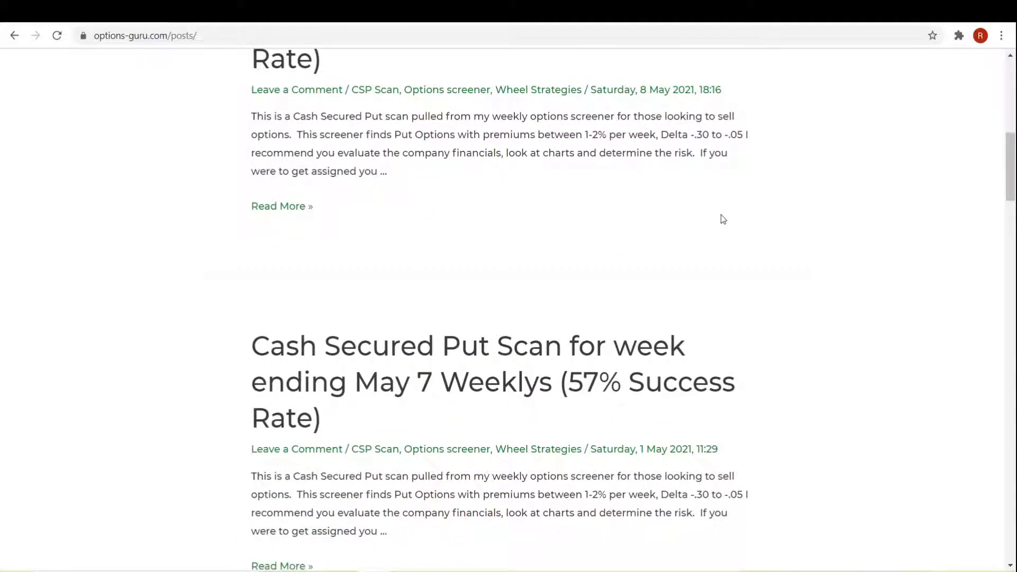
scroll(723, 219, "down", 13)
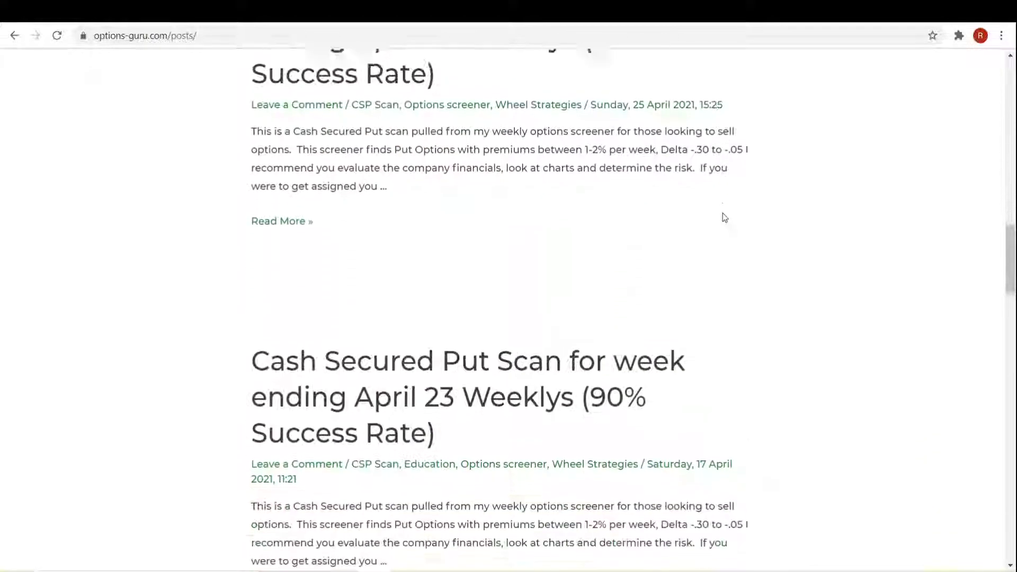
scroll(724, 217, "down", 4)
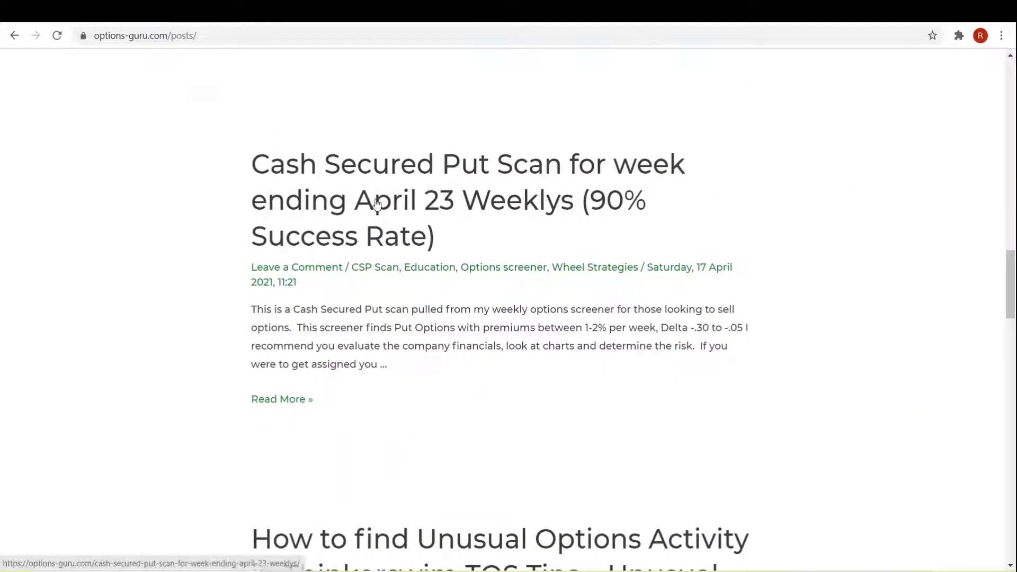
left_click(377, 203)
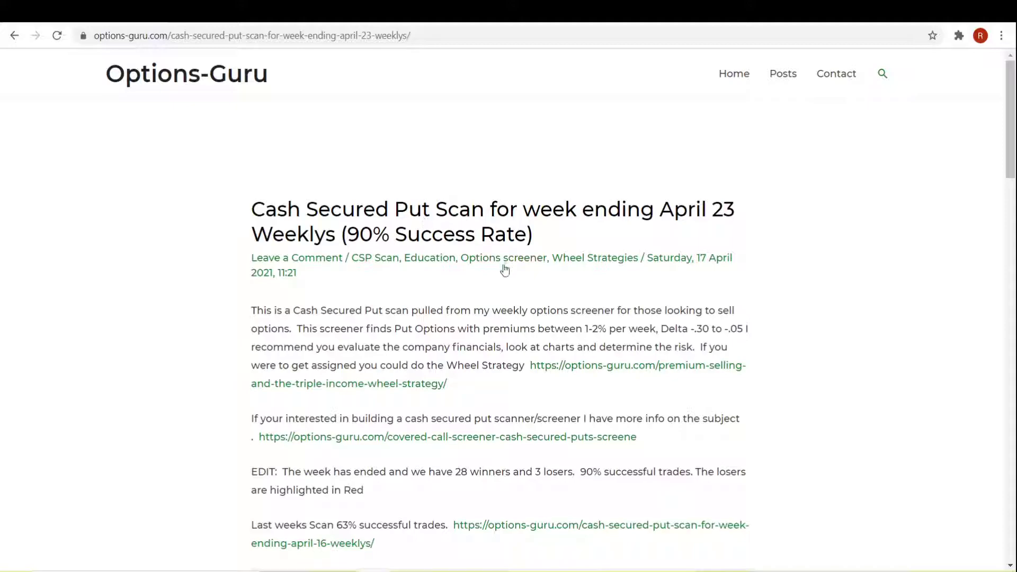
Step: Examine the April 23 post's put table for the losing trades highlighted in red
scroll(505, 270, "down", 19)
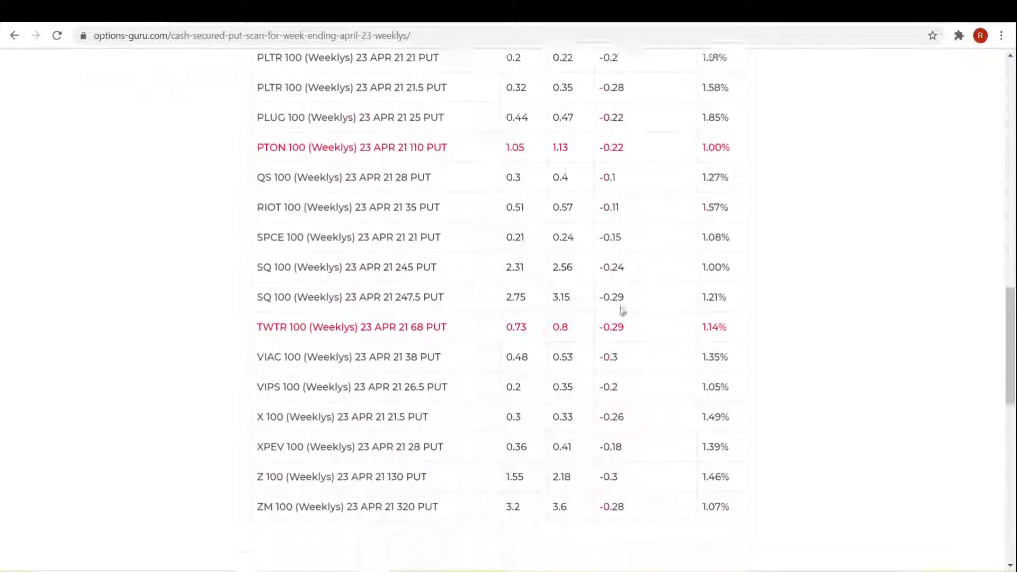
scroll(622, 310, "down", 3)
scroll(619, 329, "up", 10)
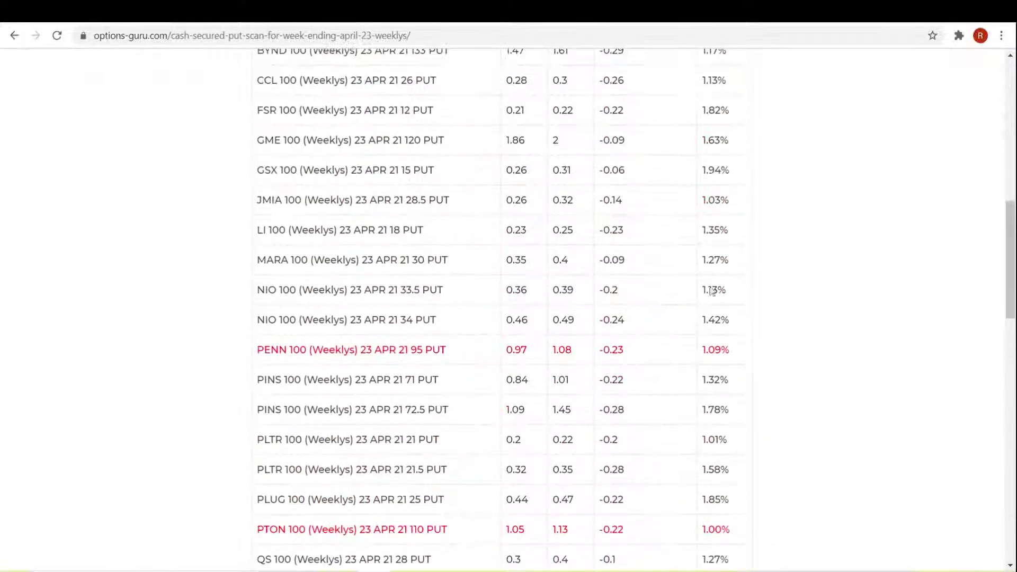
scroll(798, 257, "up", 1)
scroll(800, 263, "down", 3)
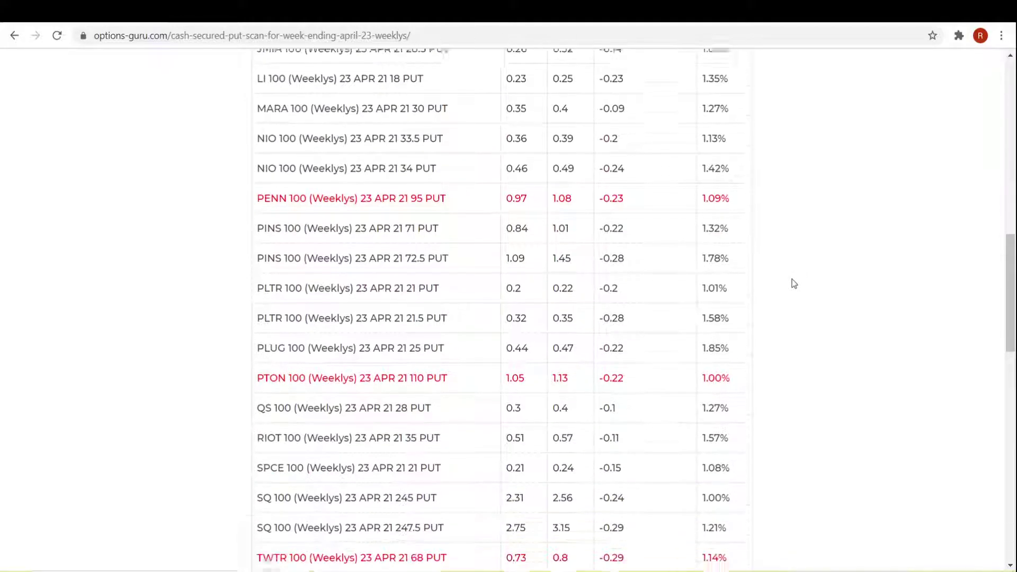
scroll(793, 284, "down", 1)
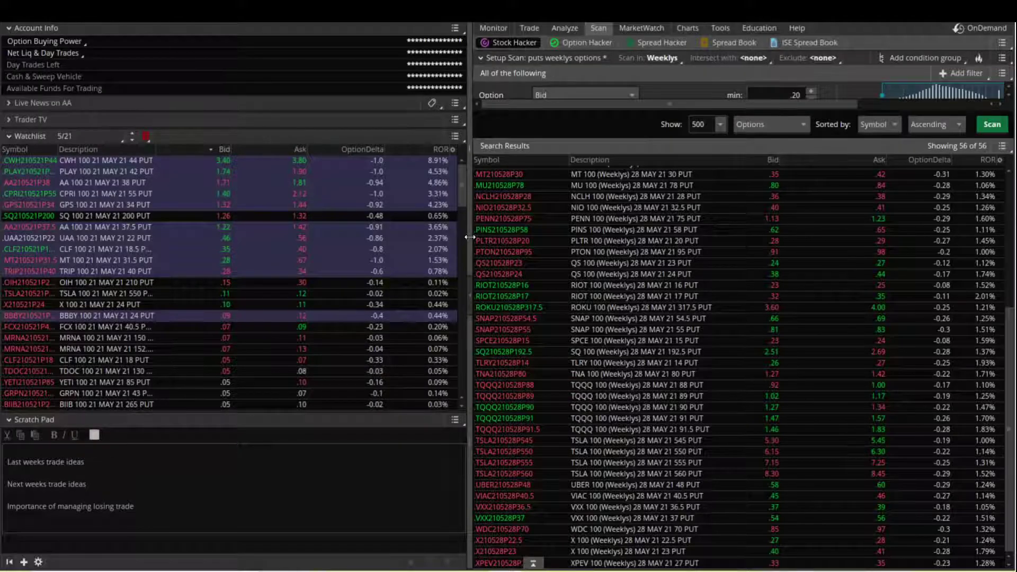
Step: Switch to thinkorswim, hide the side panel, and chart PTON with the daily candles enlarged around April 8 to April 29
left_click(468, 285)
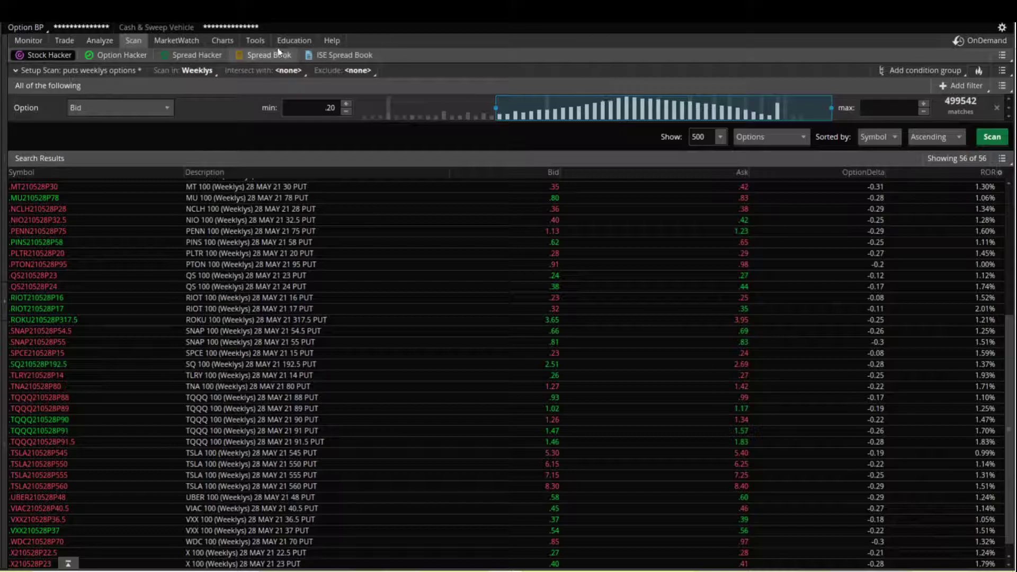
left_click(235, 41)
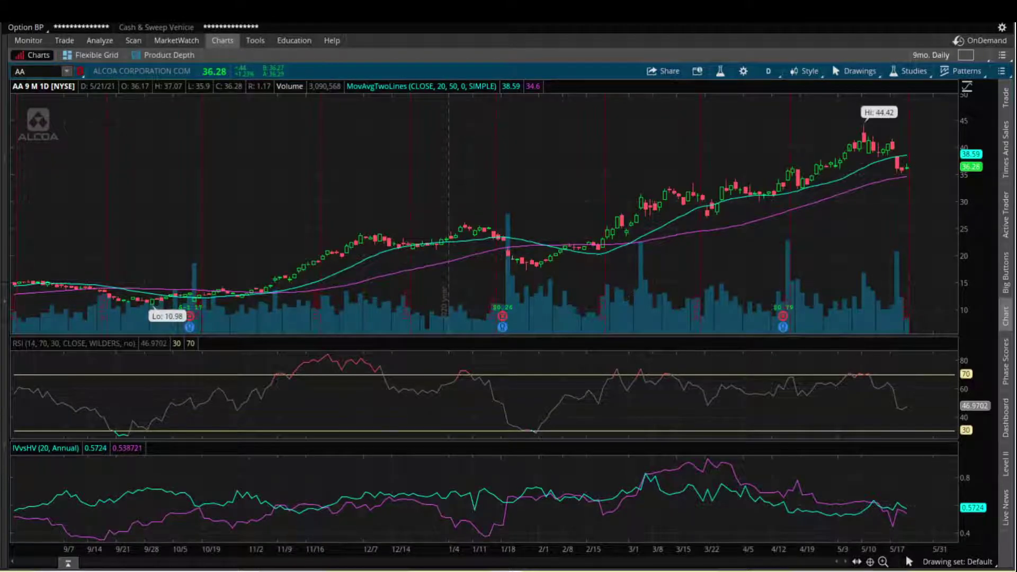
left_click(59, 73)
type("PTON")
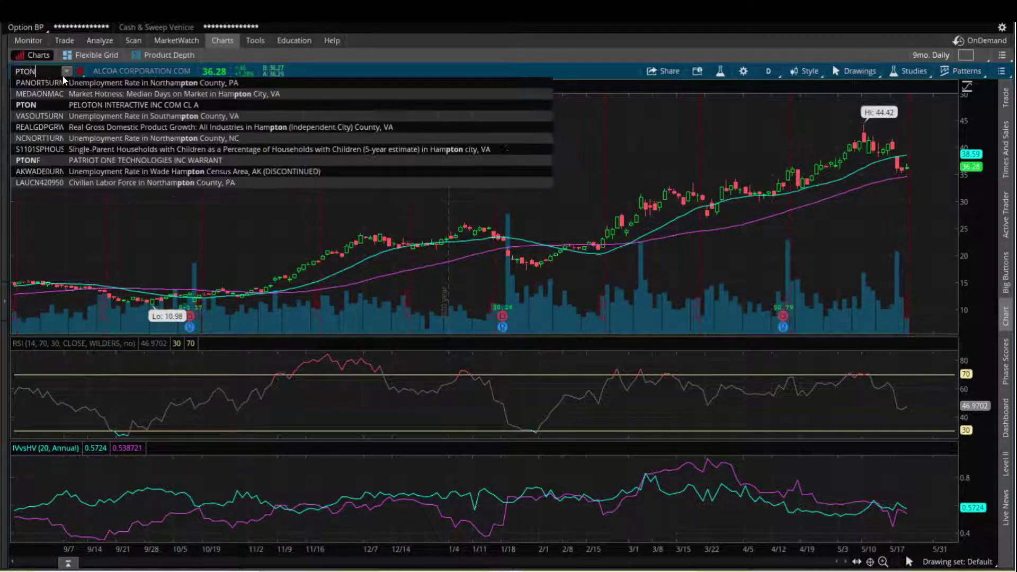
key("Return")
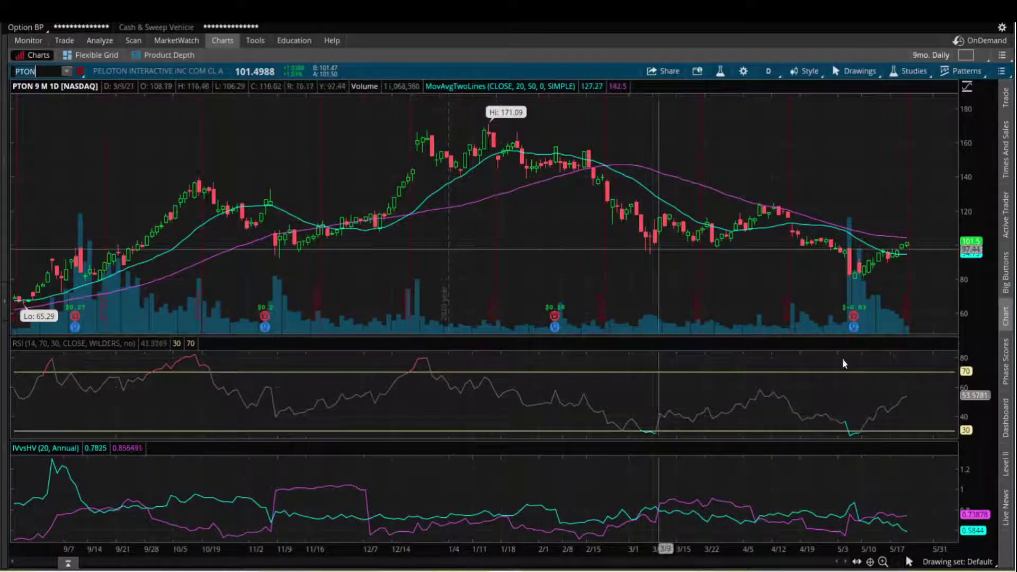
left_click_drag(755, 142, 831, 150)
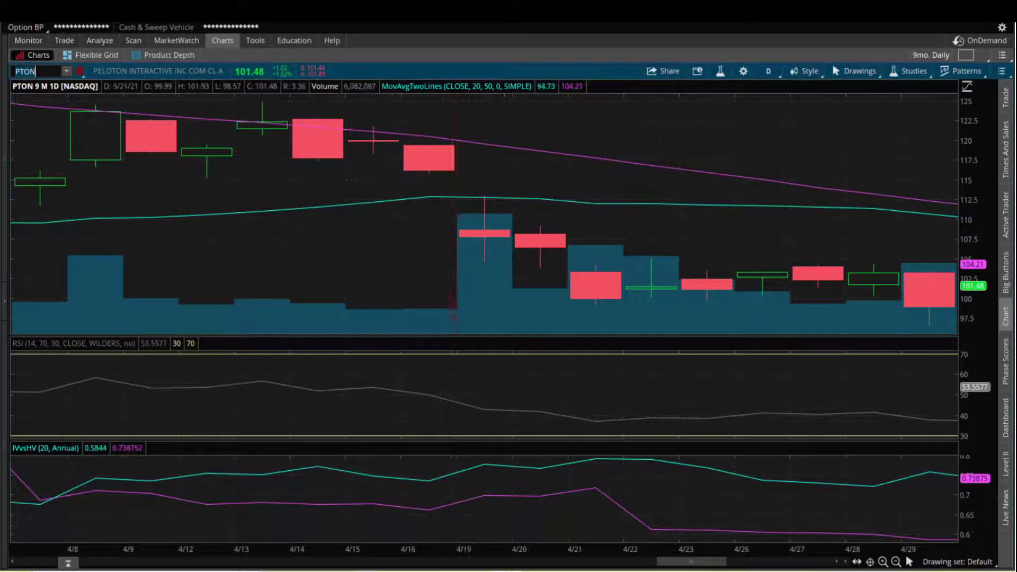
Step: Check the red-highlighted puts in Chrome, and chart PENN in thinkorswim with the daily candles enlarged around April 7 to April 30
key("alt+Tab")
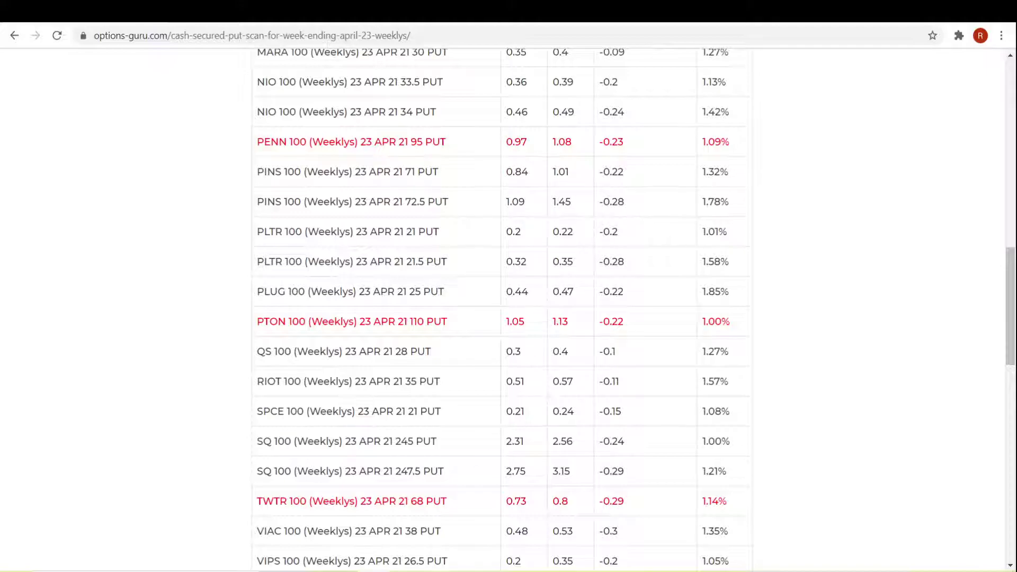
key("alt+Tab")
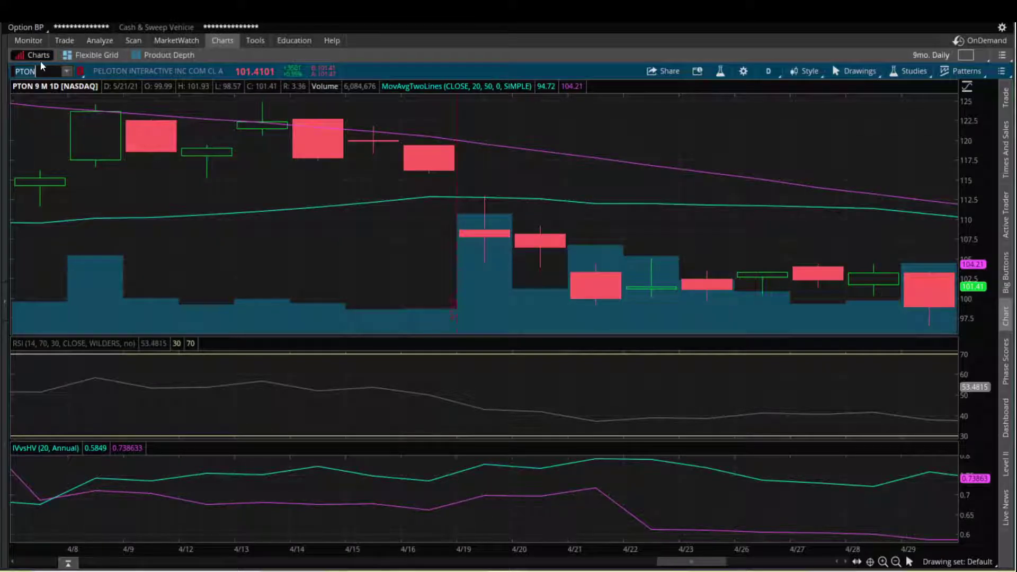
left_click(41, 66)
type("PENN")
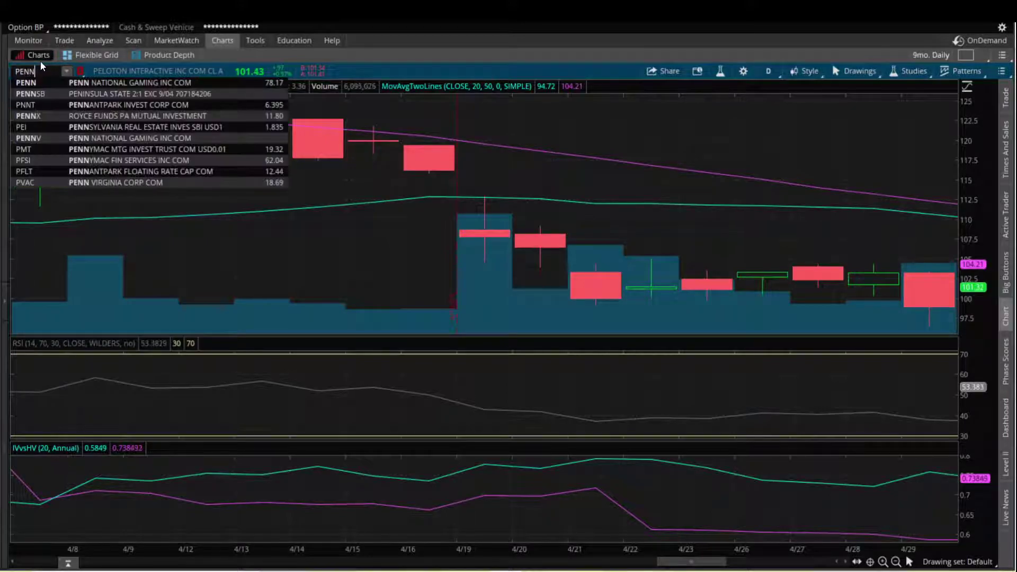
key("Return")
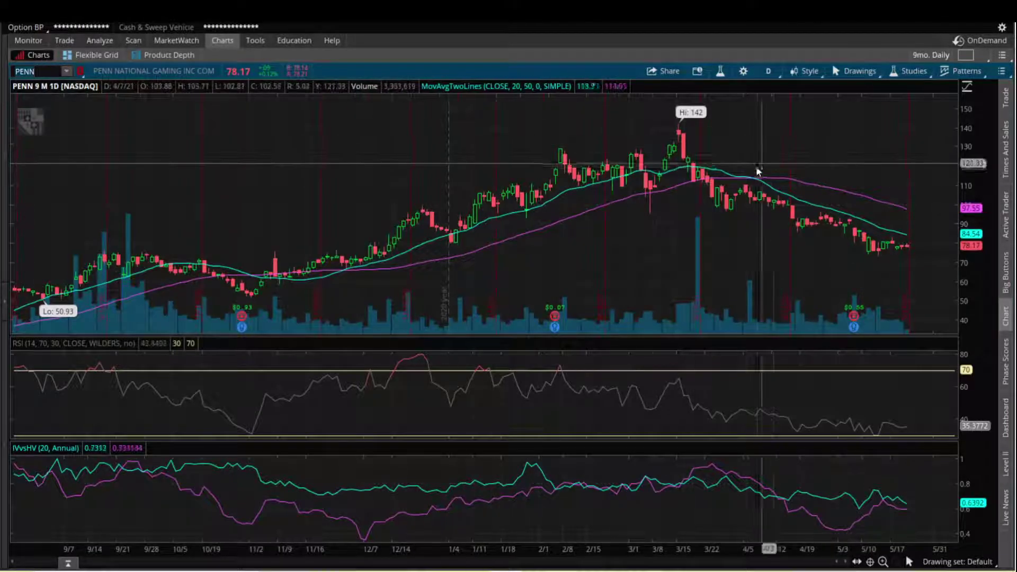
left_click_drag(749, 163, 835, 155)
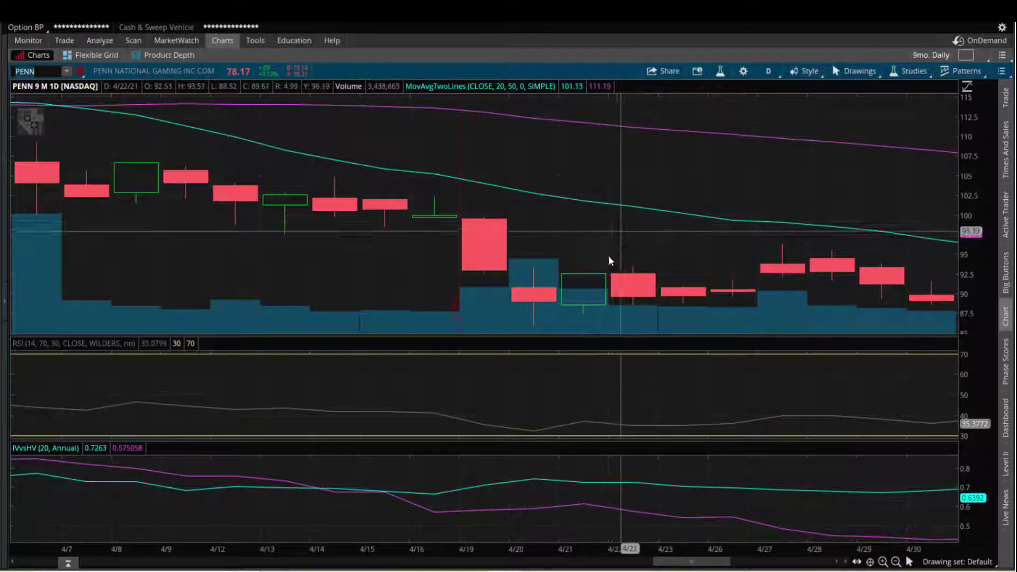
Step: Switch back to Chrome and compare the losing PENN, PTON and TWTR puts with the rest of the April 23 table
mouse_move(373, 571)
left_click(373, 530)
scroll(411, 288, "down", 1)
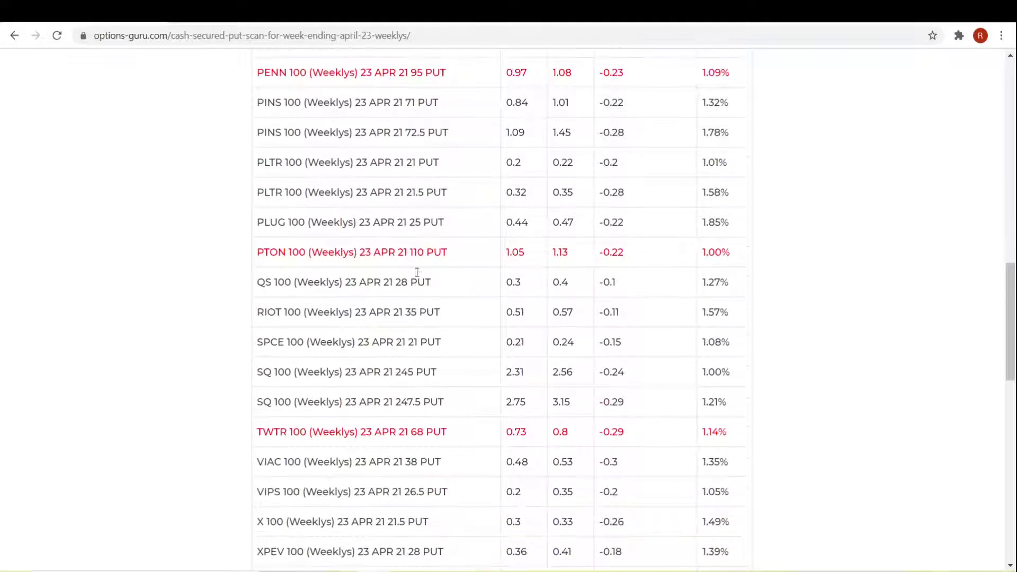
scroll(415, 272, "up", 4)
scroll(447, 295, "down", 3)
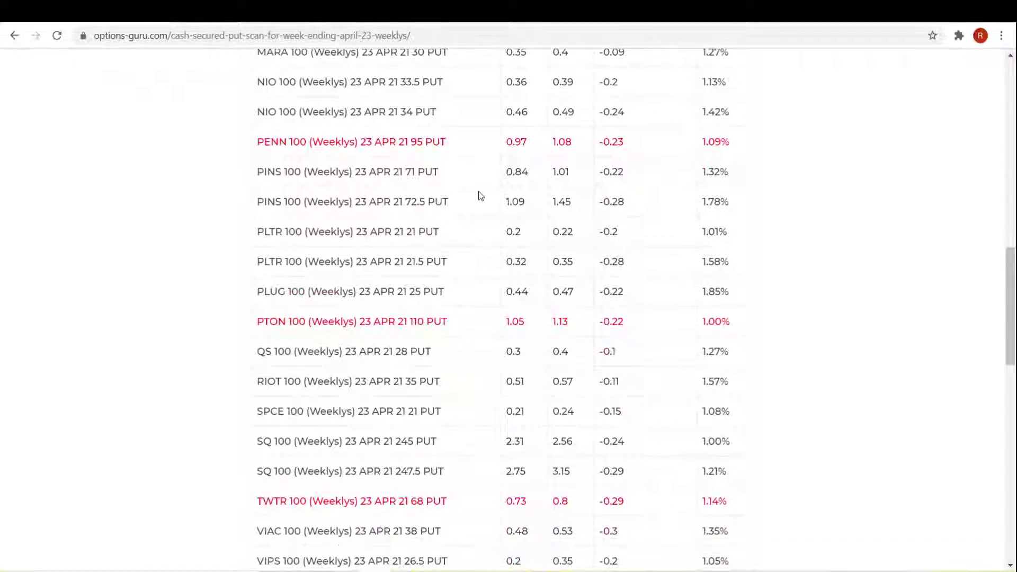
scroll(472, 175, "down", 6)
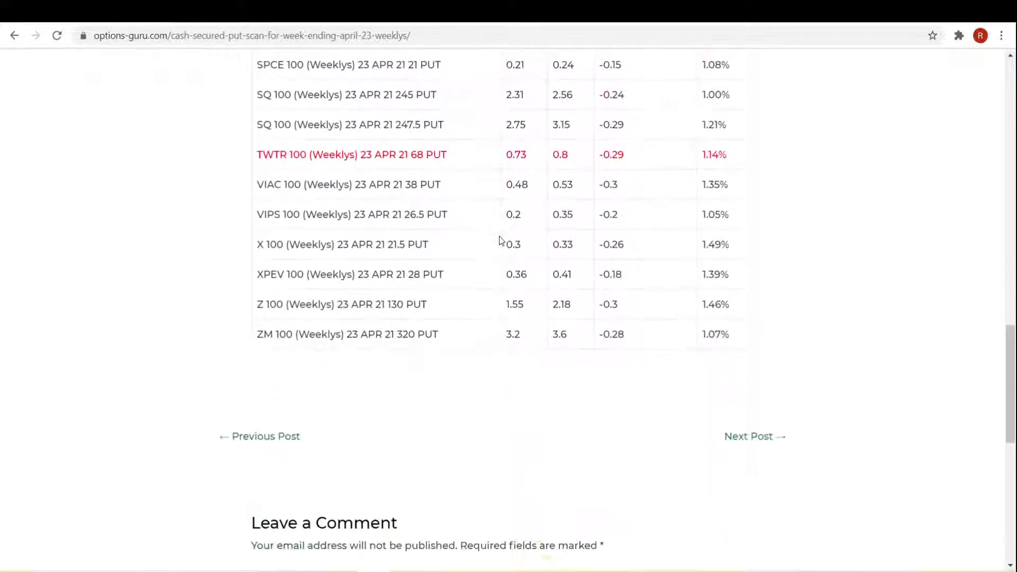
scroll(500, 239, "up", 9)
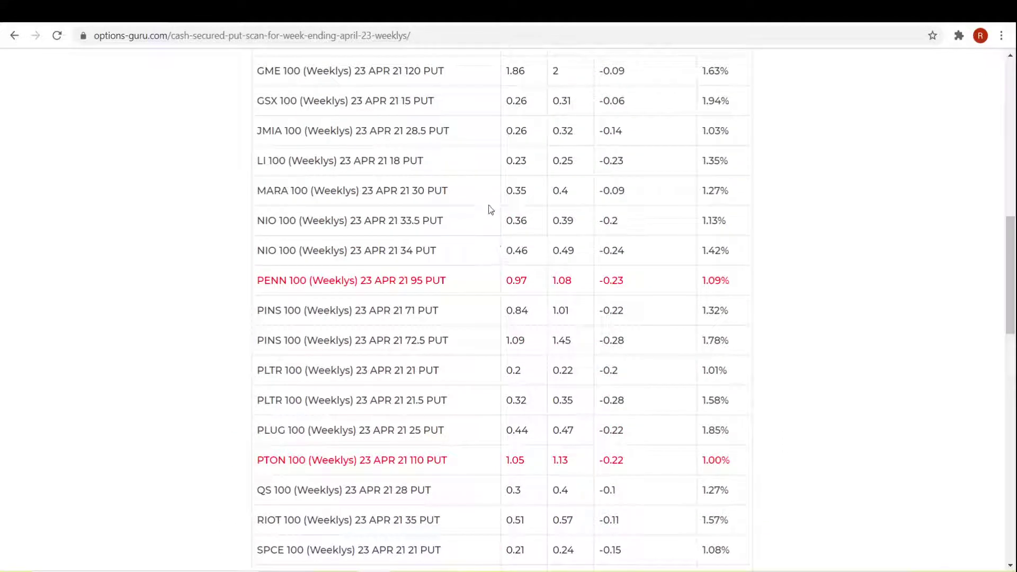
scroll(470, 211, "down", 4)
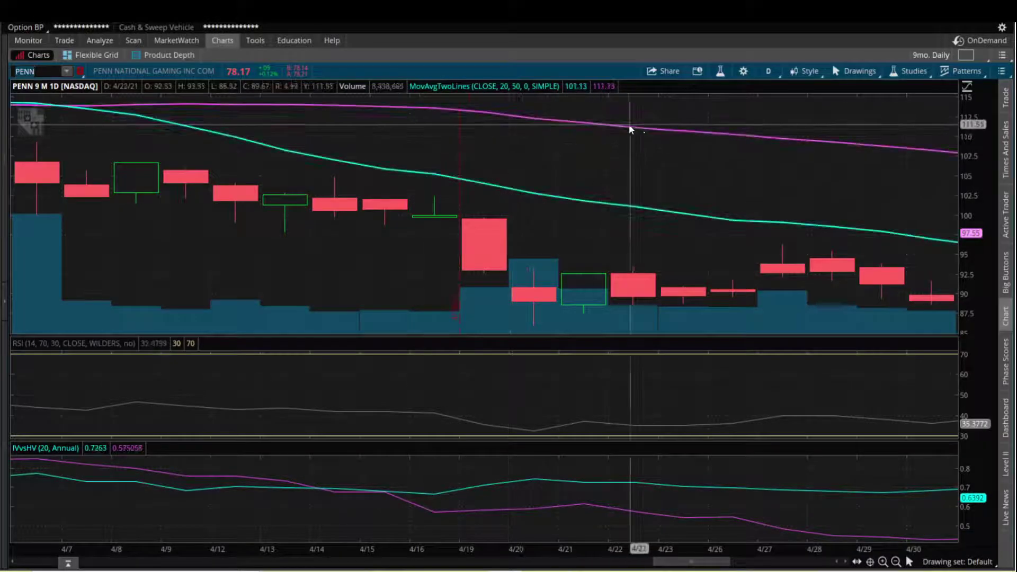
Step: Return the enlarged PENN daily chart to its full nine-month view
right_click(629, 129)
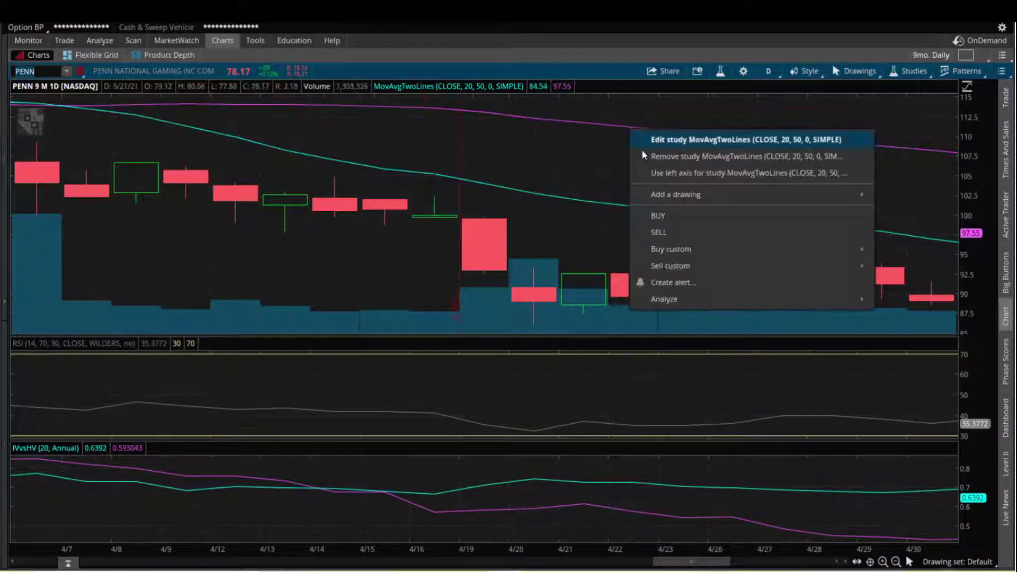
left_click(604, 150)
right_click(604, 150)
left_click(647, 164)
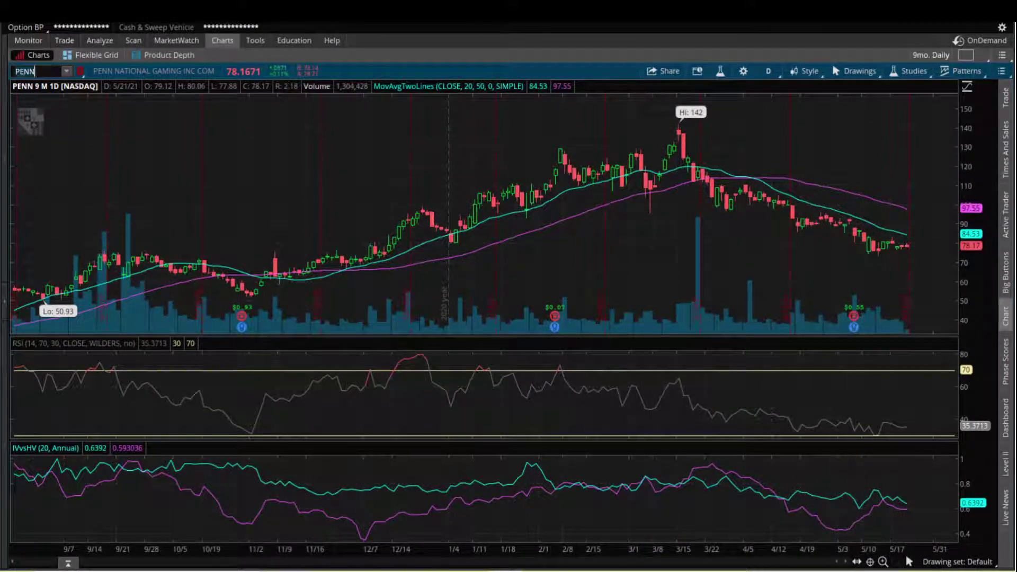
Step: Chart PTON and look over its nine-month daily candles with the moving averages
left_click(34, 71)
type("PTON")
key("Return")
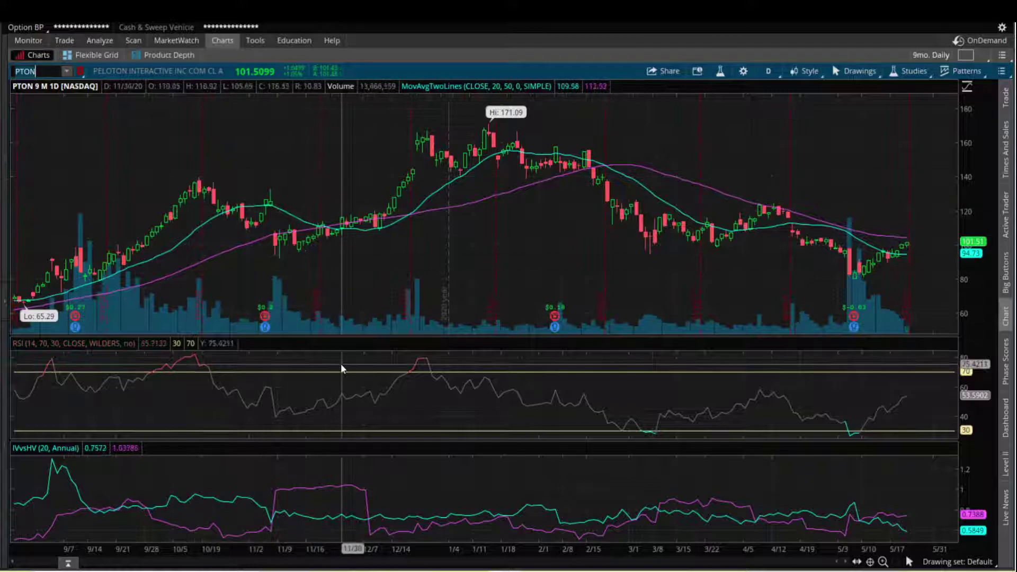
left_click(35, 71)
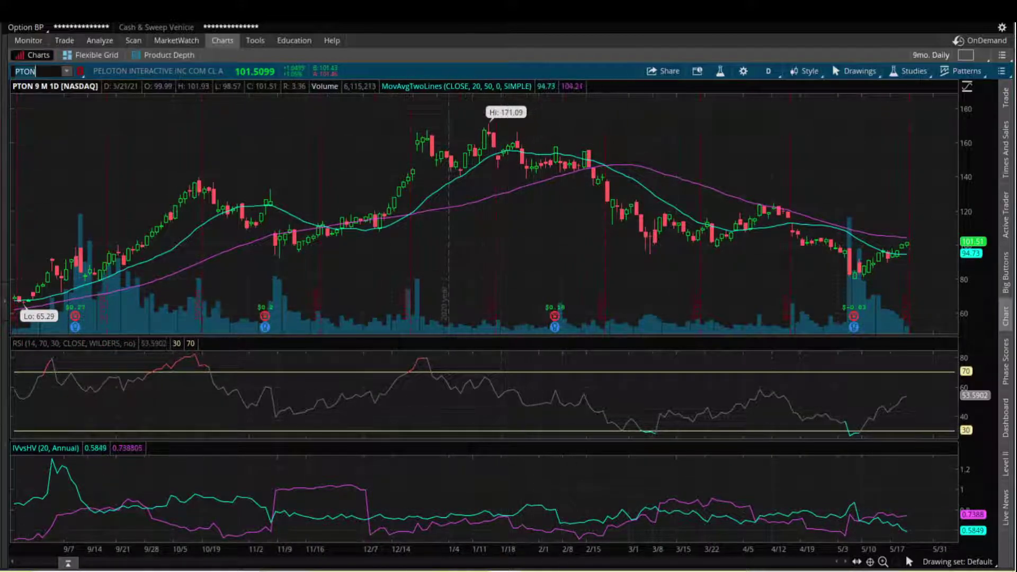
mouse_move(505, 571)
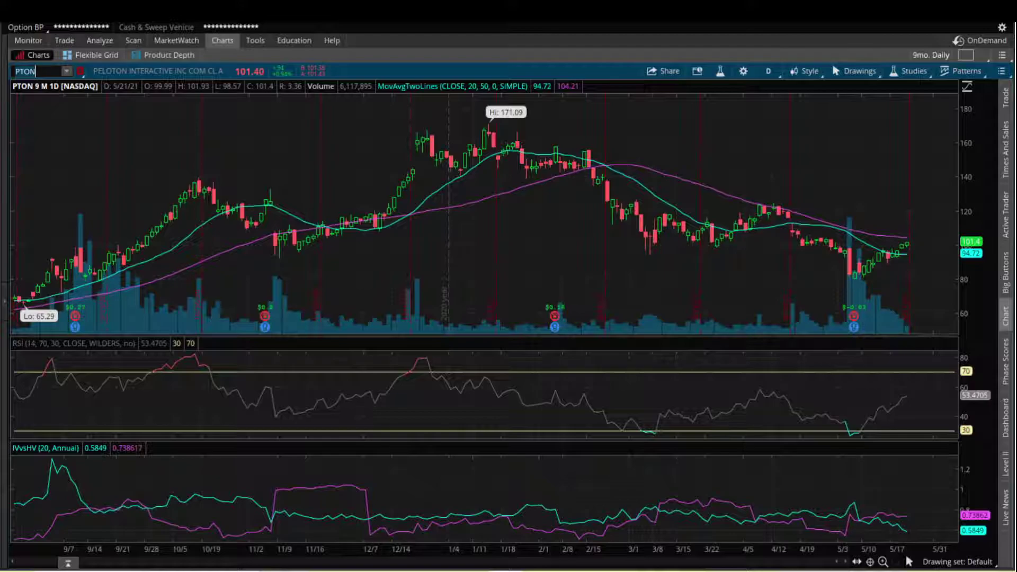
Step: Switch to Chrome and review the April 23 post's summary and put table, comparing the losing trades with the winners
key("alt+Tab")
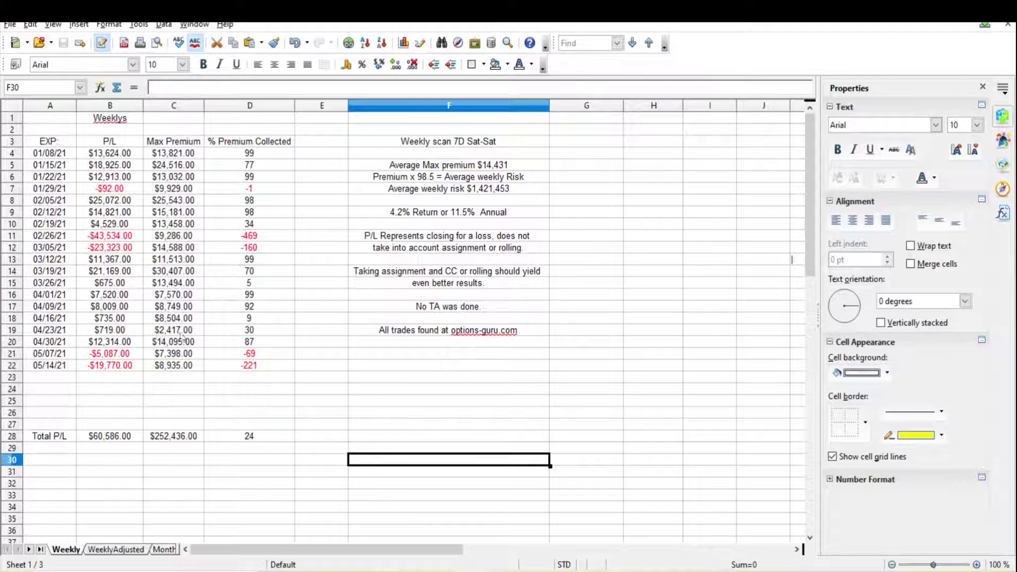
key("alt+Tab")
scroll(367, 318, "up", 9)
scroll(367, 318, "up", 8)
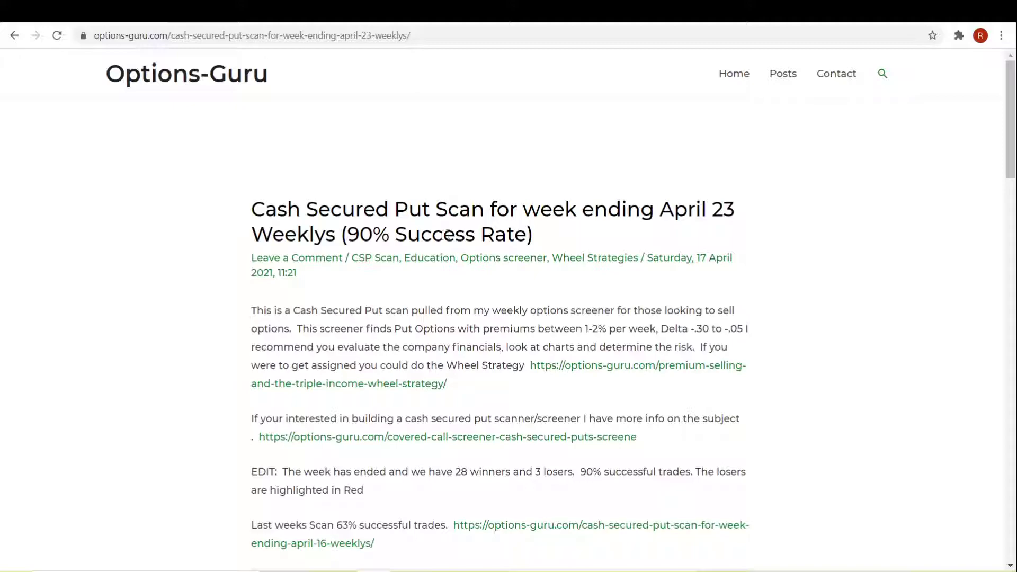
scroll(836, 293, "down", 15)
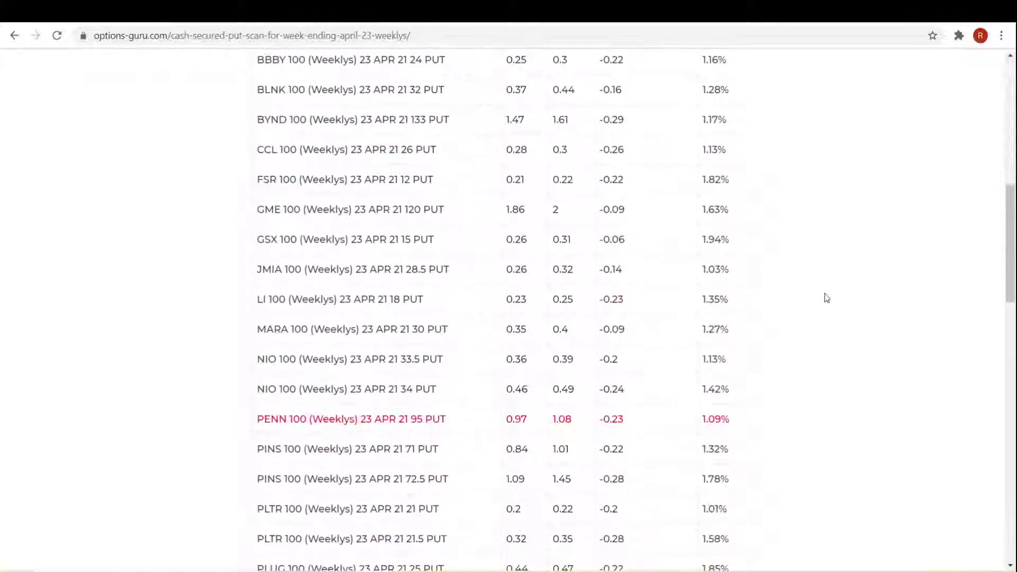
scroll(557, 253, "down", 7)
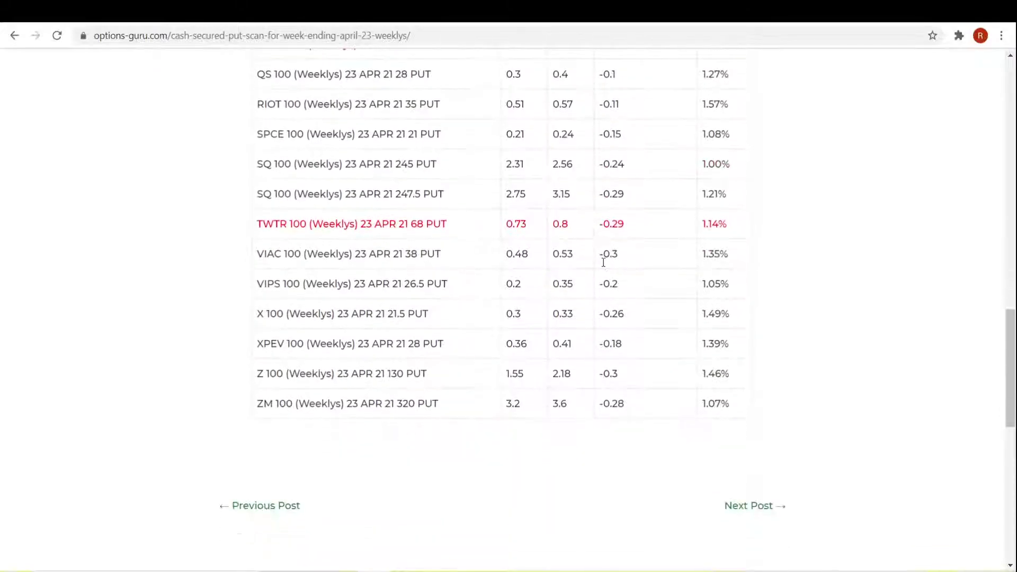
scroll(604, 268, "up", 4)
scroll(722, 249, "up", 8)
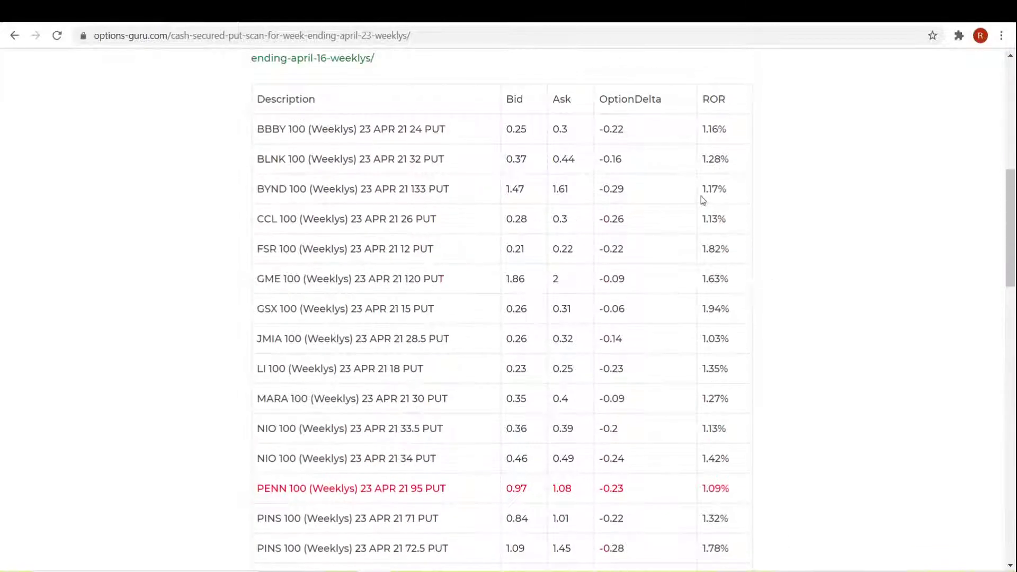
scroll(699, 200, "down", 8)
scroll(761, 352, "up", 17)
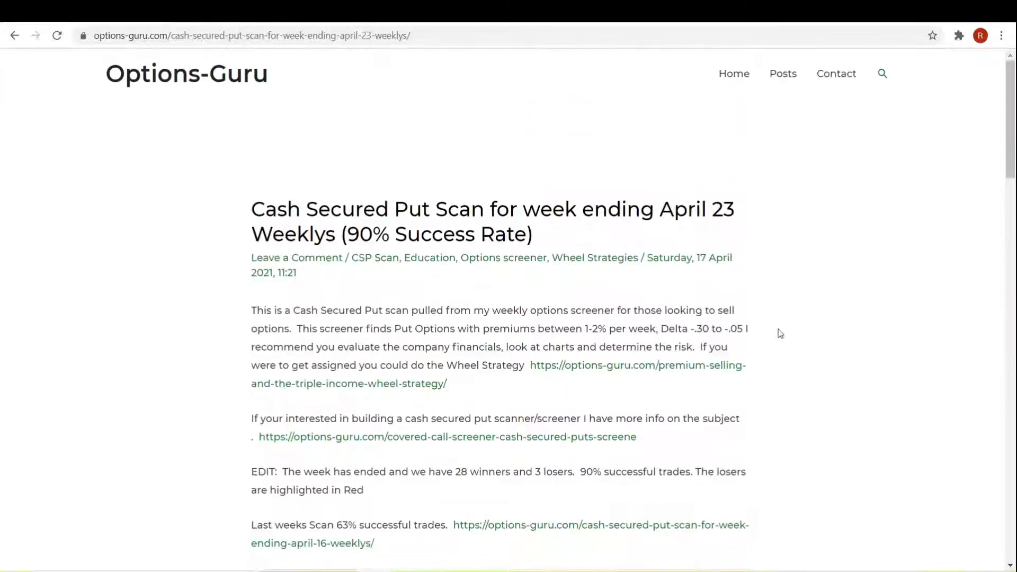
Step: Open the linked April 16 weekly scan post and examine its put table for the losing trades highlighted in red
scroll(770, 305, "down", 3)
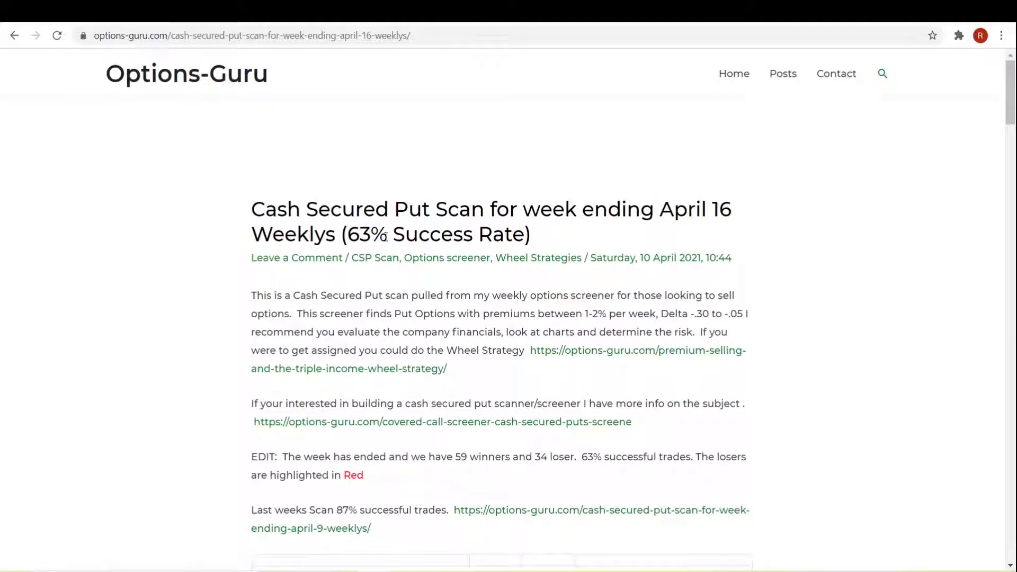
scroll(453, 251, "down", 1)
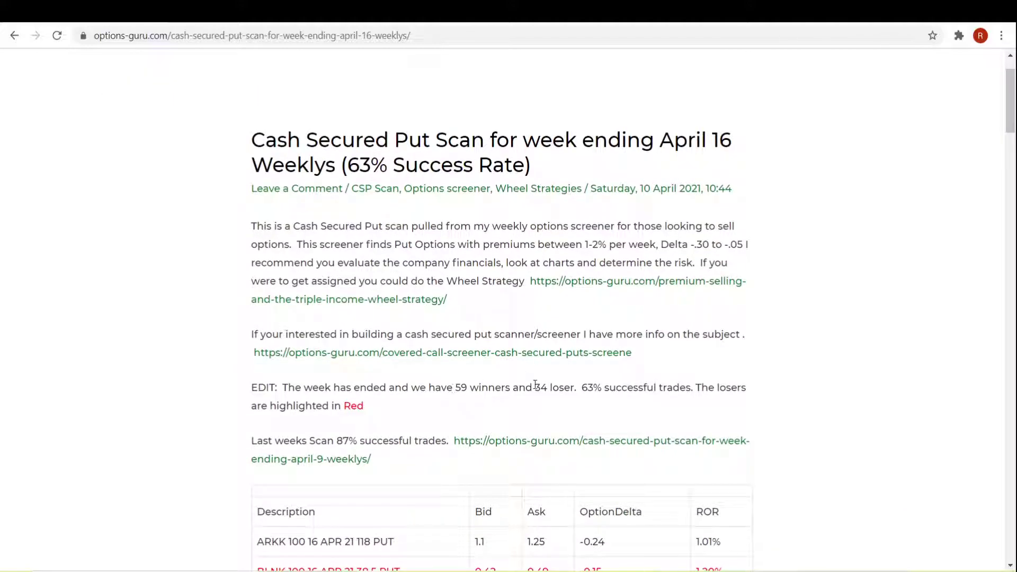
scroll(820, 356, "down", 5)
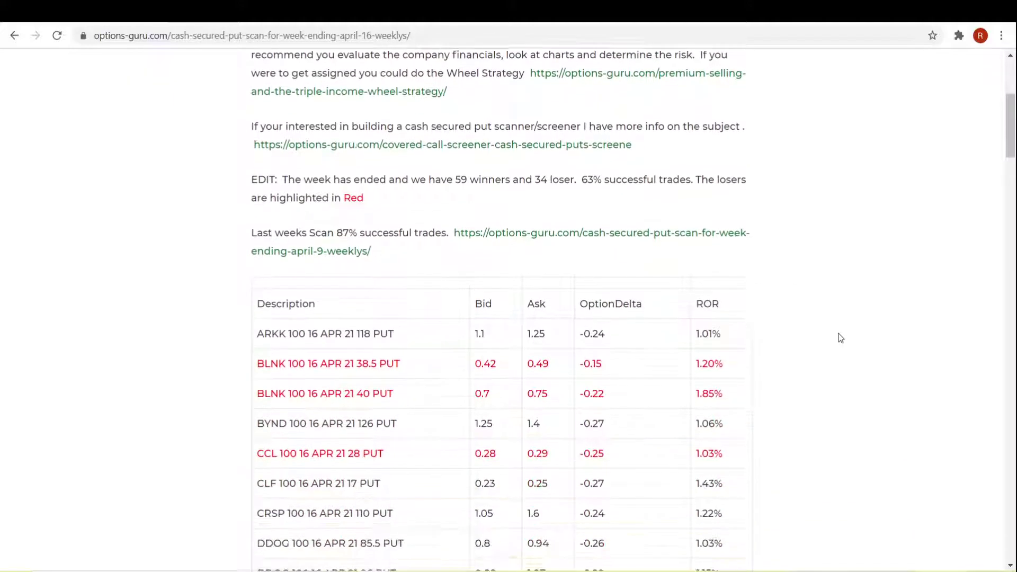
scroll(642, 220, "down", 8)
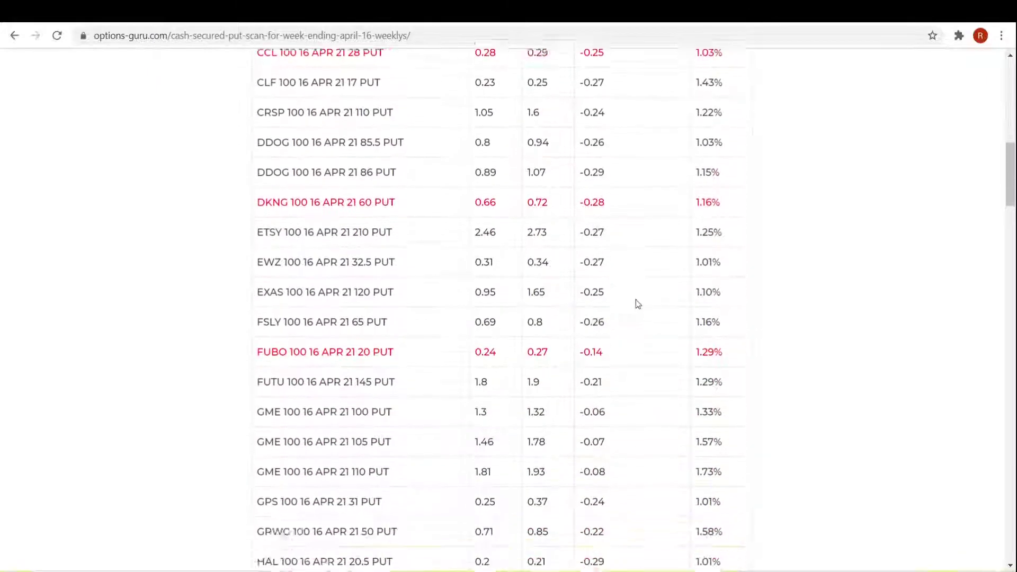
scroll(638, 305, "down", 5)
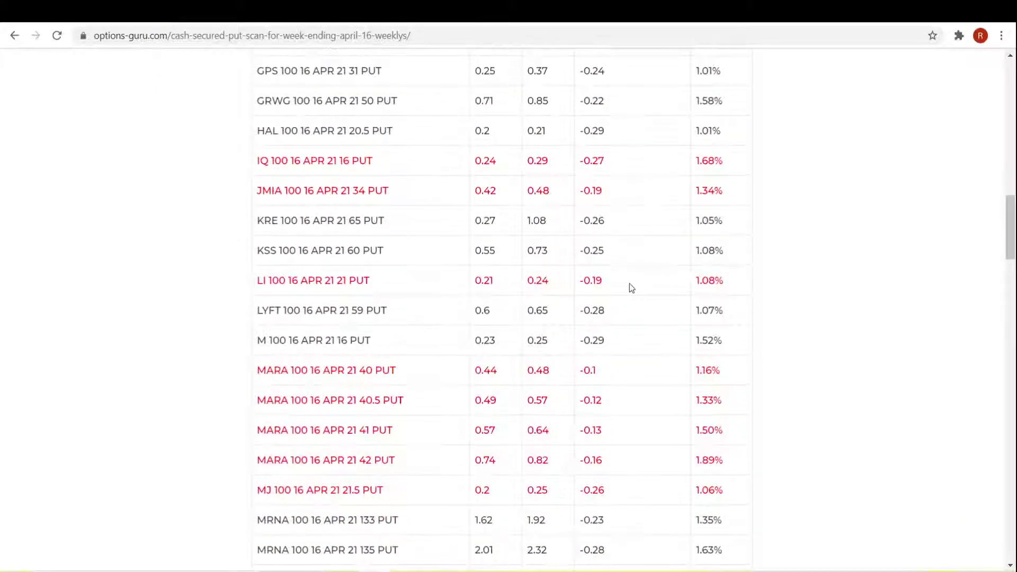
scroll(627, 286, "down", 5)
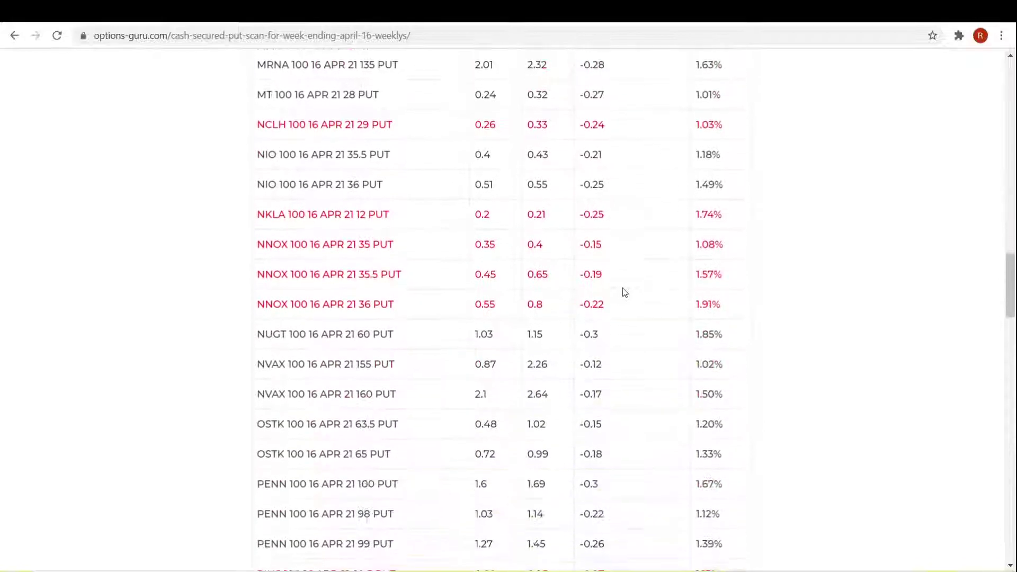
scroll(573, 259, "down", 11)
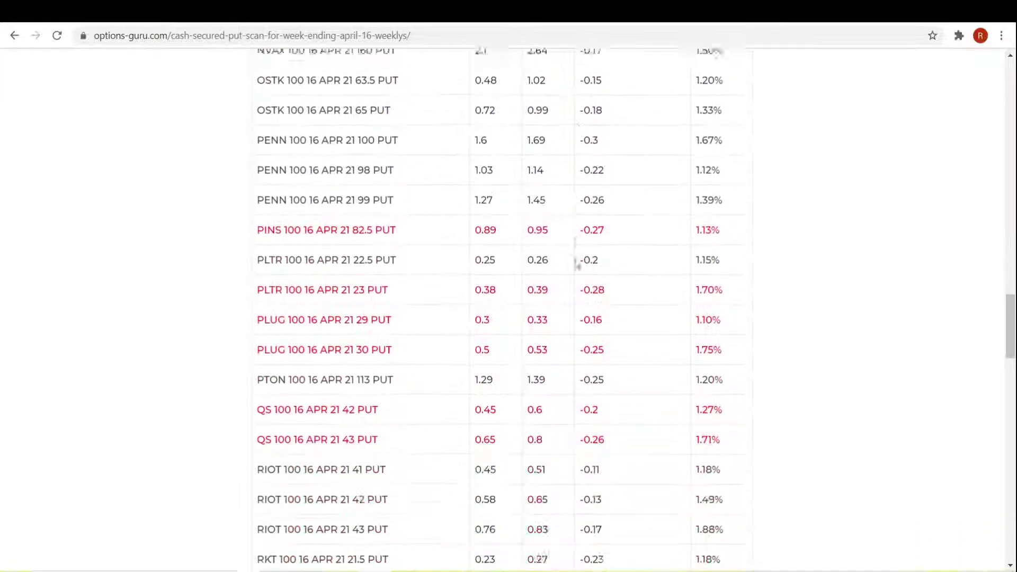
scroll(583, 273, "down", 10)
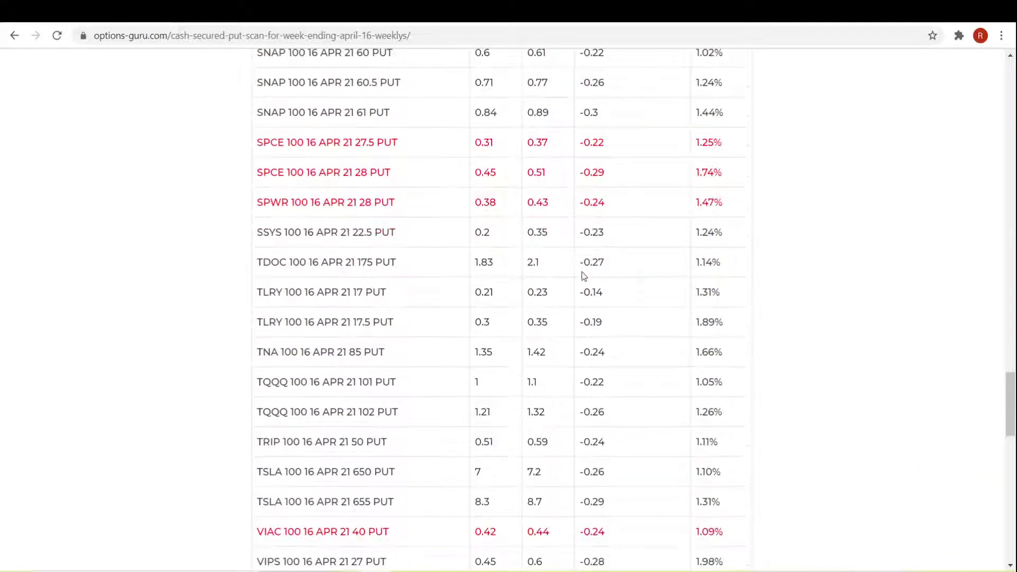
scroll(584, 281, "down", 2)
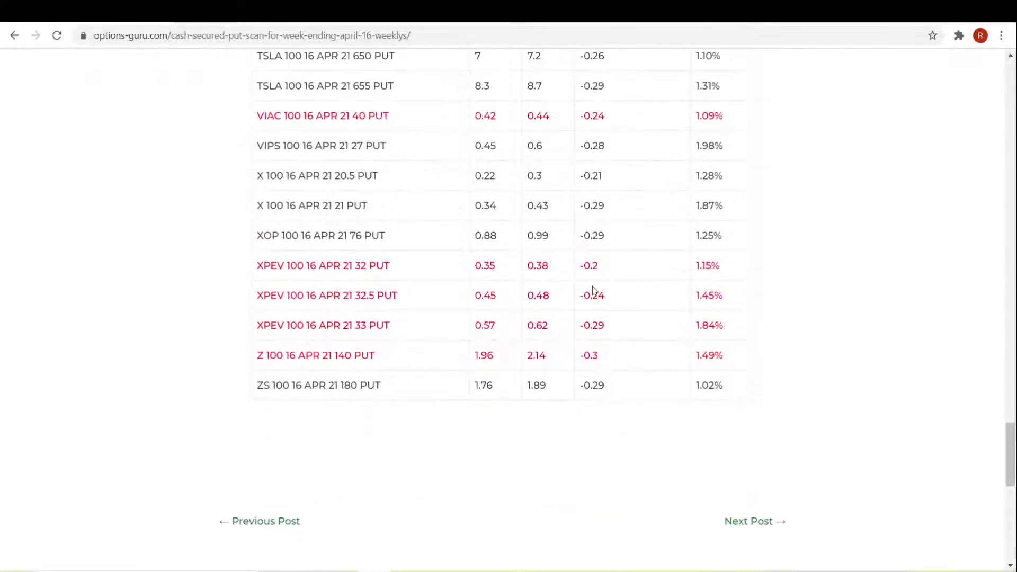
Step: Recheck the April 16 table and success rate summary, and go back to the put table in the April 23 post
scroll(616, 302, "up", 14)
scroll(620, 304, "up", 20)
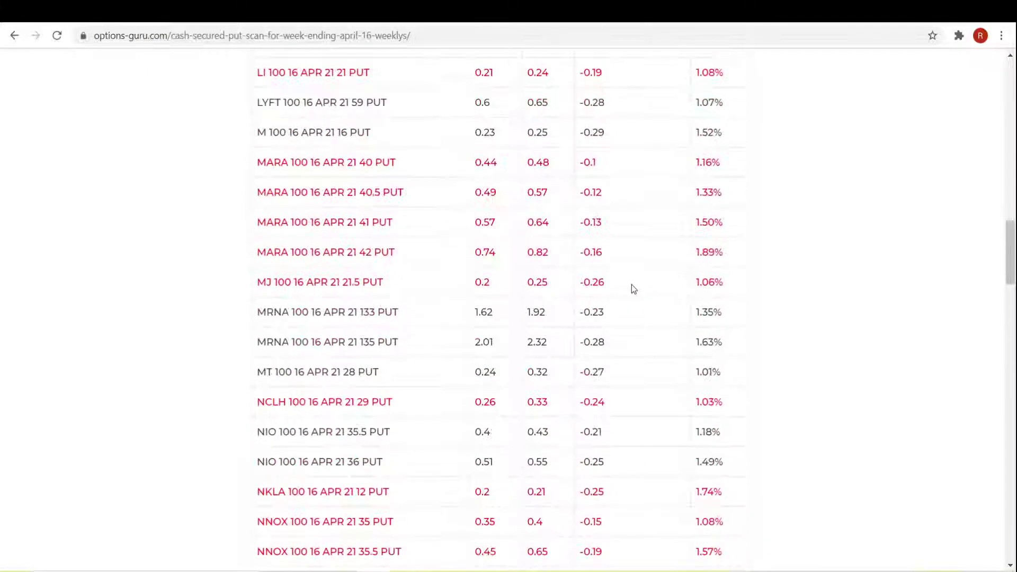
scroll(640, 223, "up", 5)
scroll(922, 220, "up", 6)
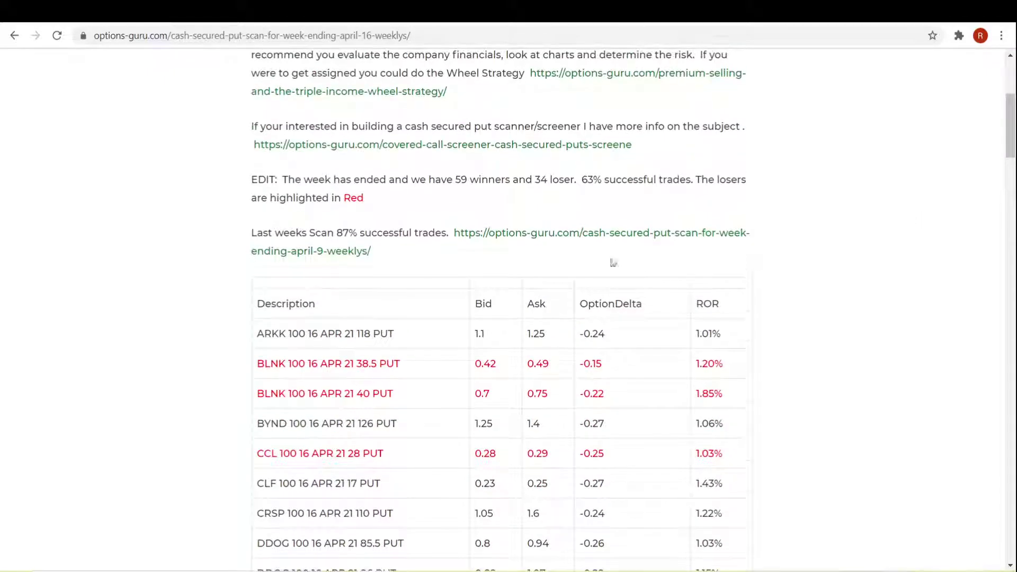
scroll(349, 229, "up", 4)
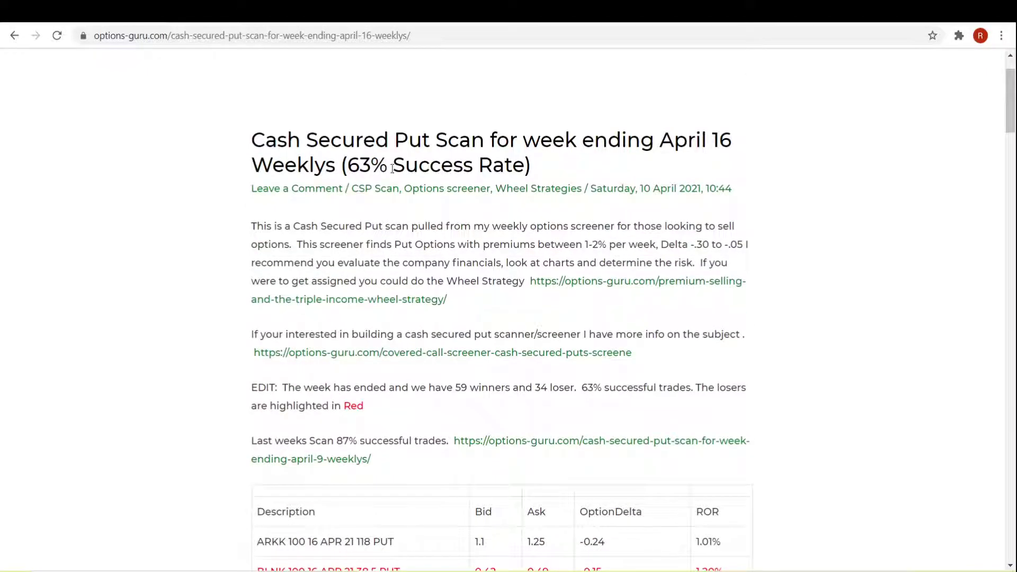
scroll(840, 261, "down", 5)
scroll(843, 256, "up", 6)
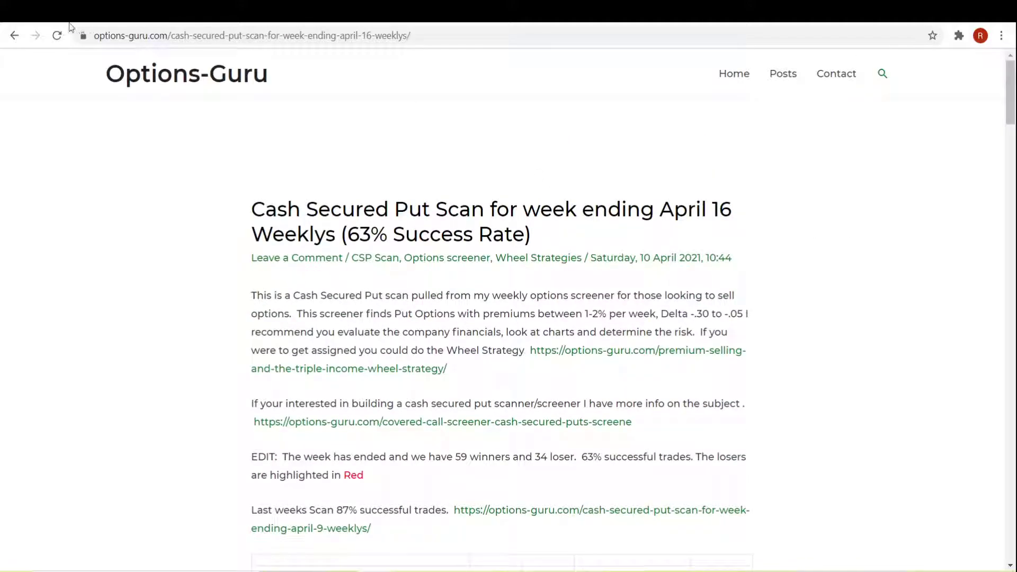
left_click(18, 37)
scroll(418, 225, "down", 12)
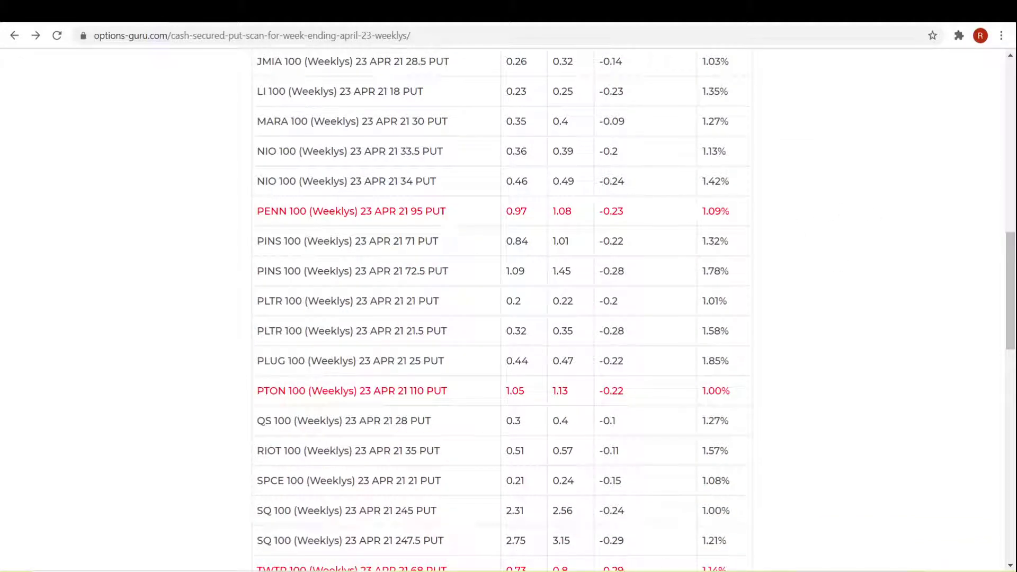
Step: Switch to thinkorswim and enlarge PTON's daily candles around April 12 to May 7
key("alt+Tab")
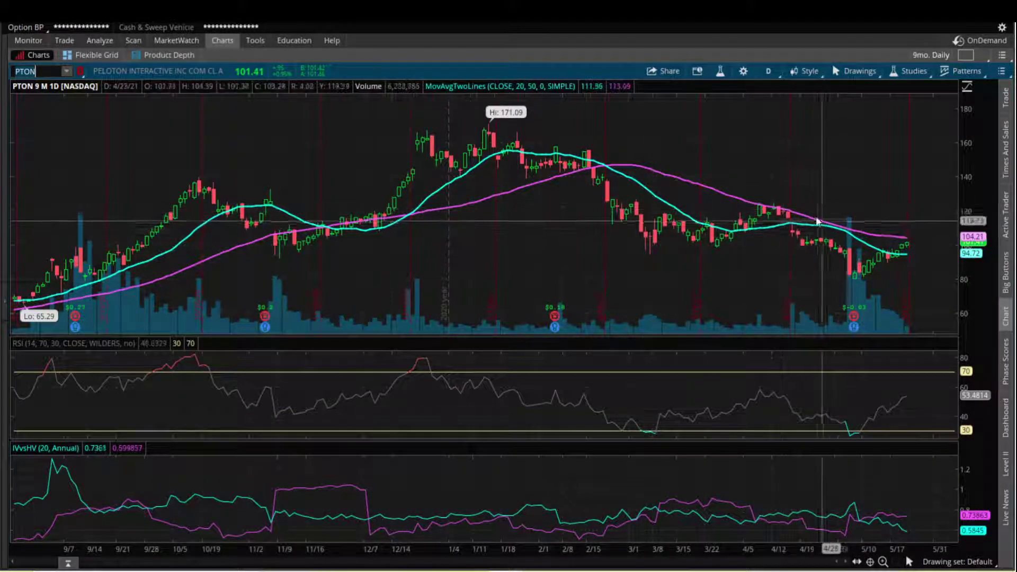
left_click_drag(766, 182, 860, 170)
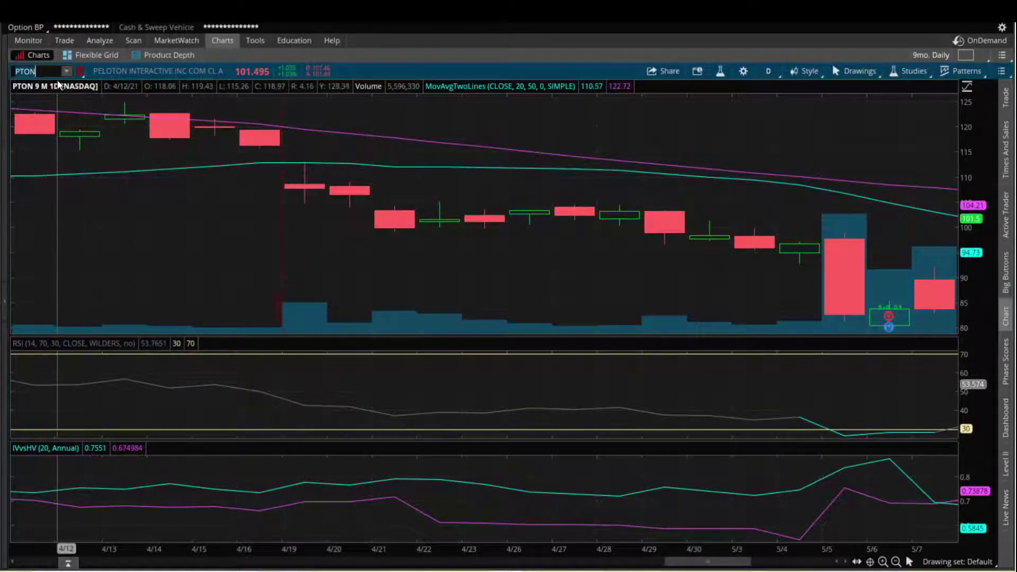
Step: Chart PENN and enlarge its daily candles around April 1 to May 6
type("NN")
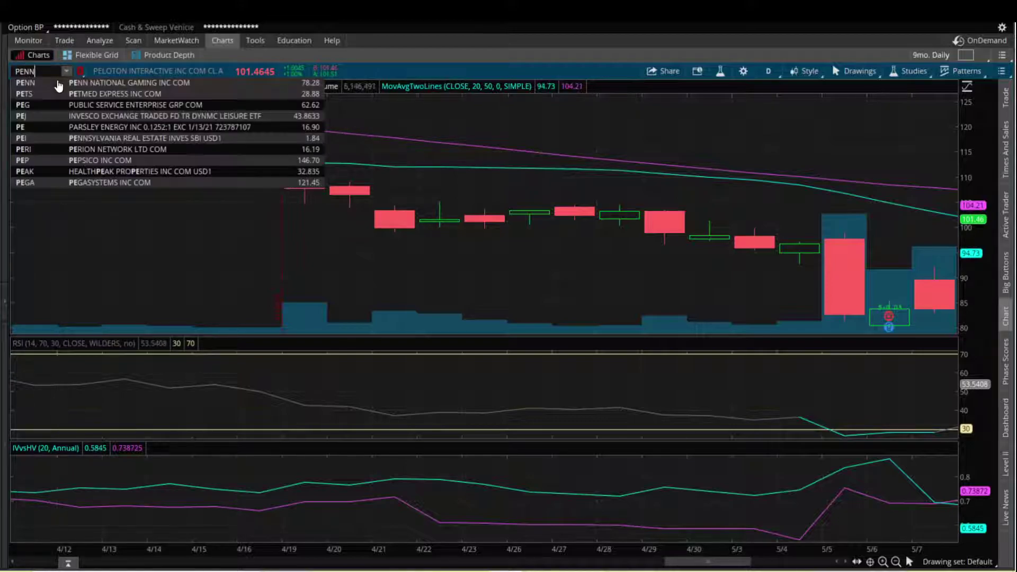
left_click(57, 82)
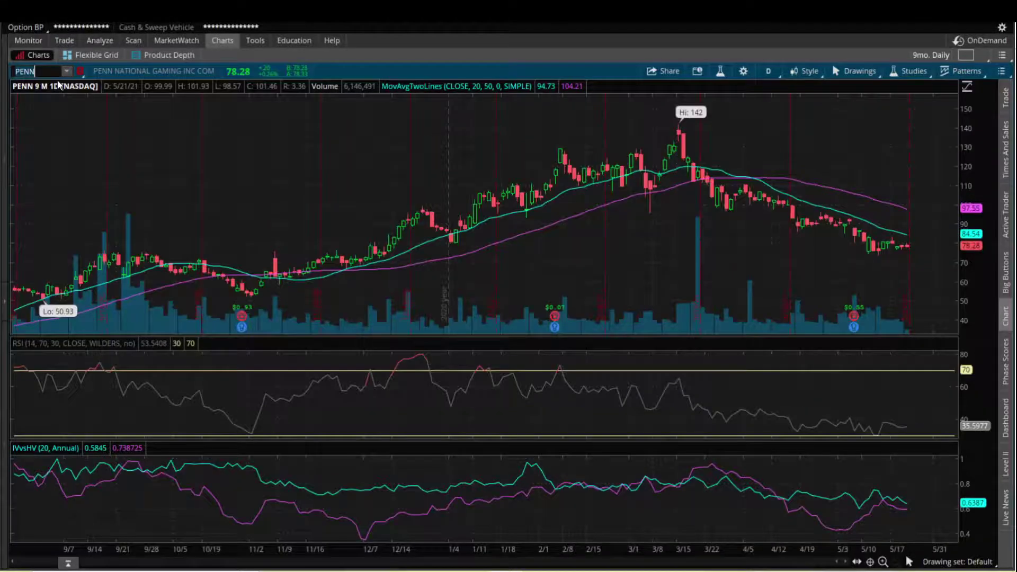
left_click_drag(736, 151, 853, 134)
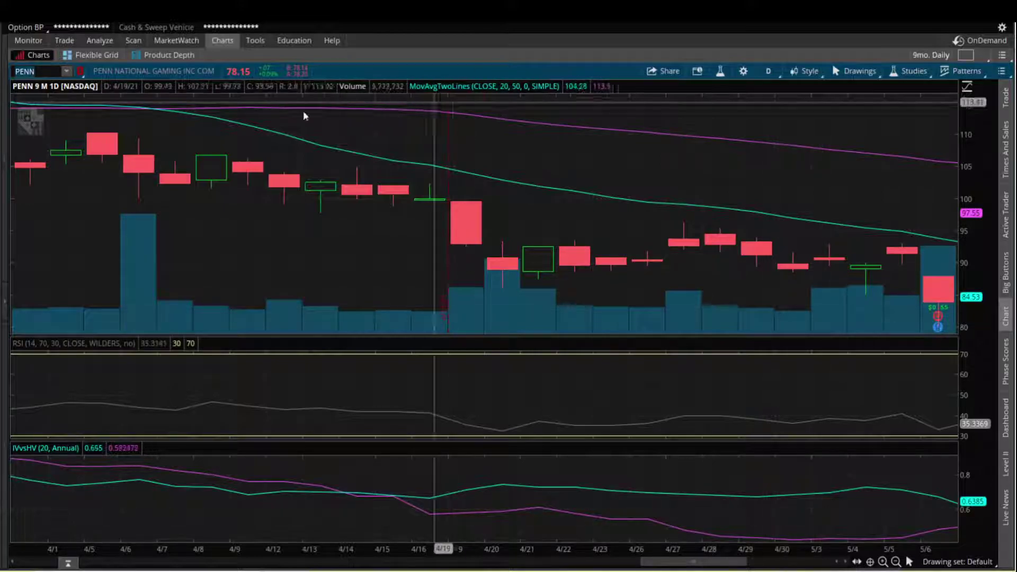
Step: Open thinkBack for PENN and set the historical trading date to April 19, 2021
left_click(99, 41)
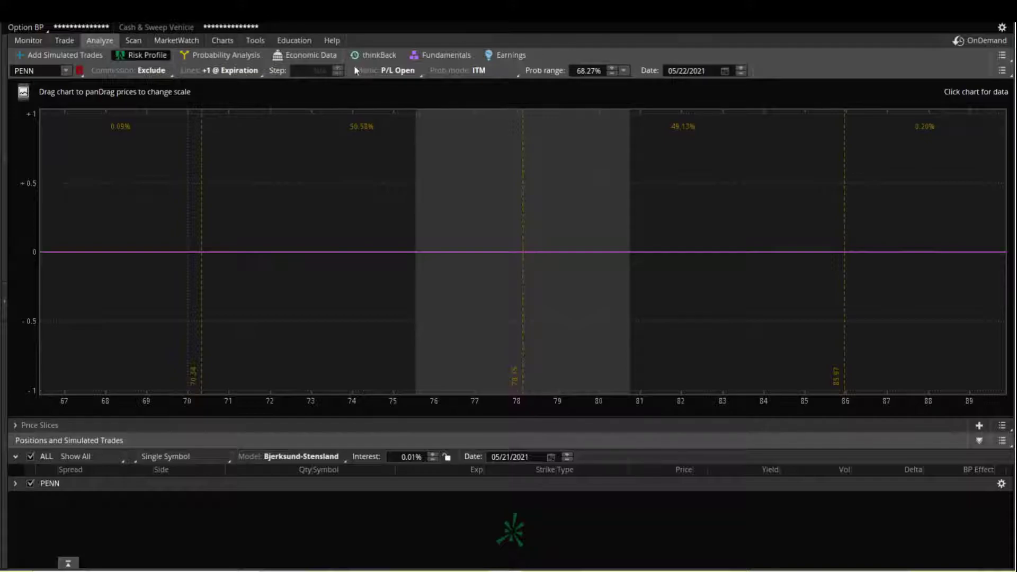
left_click(371, 54)
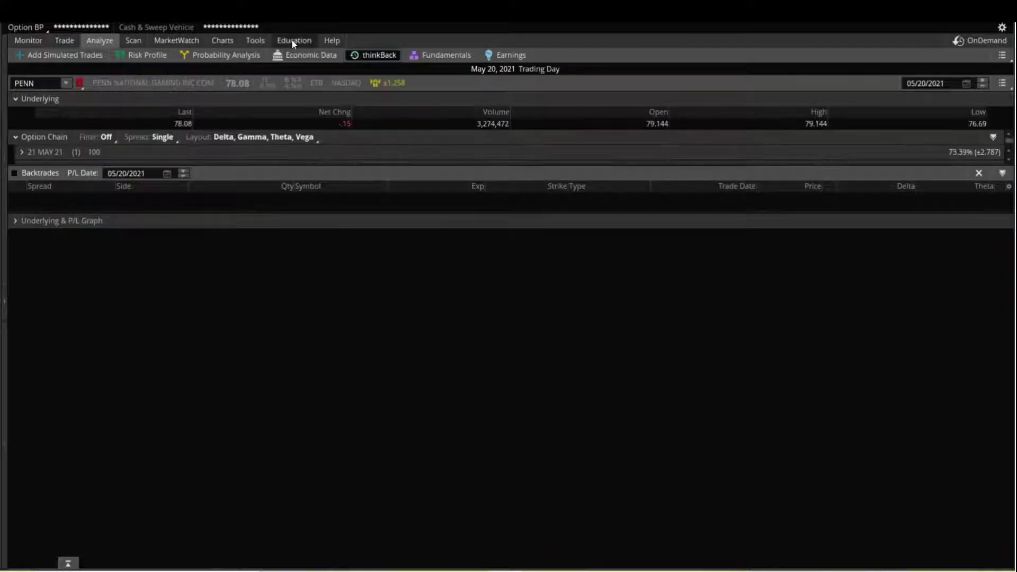
left_click(965, 83)
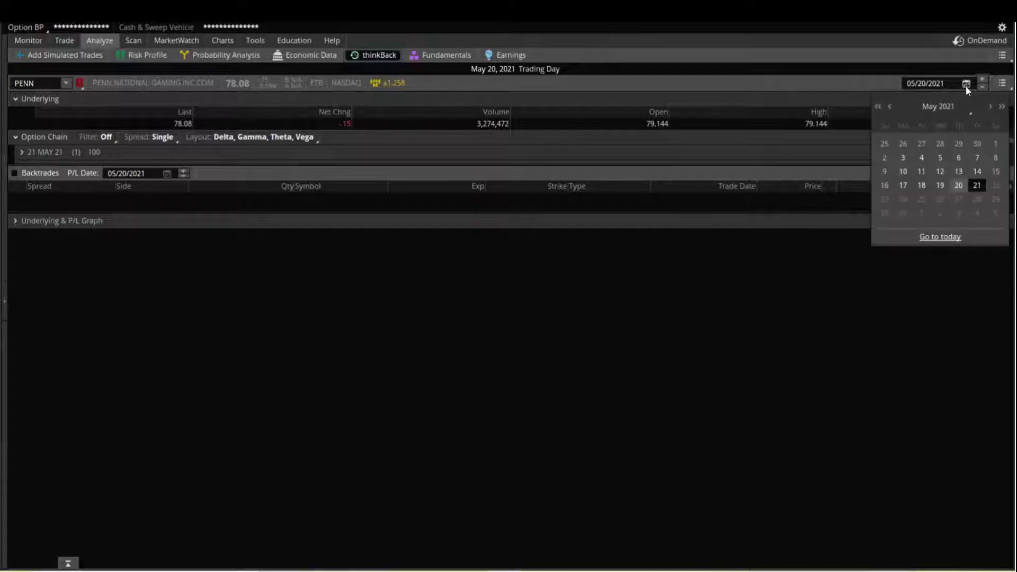
left_click(889, 106)
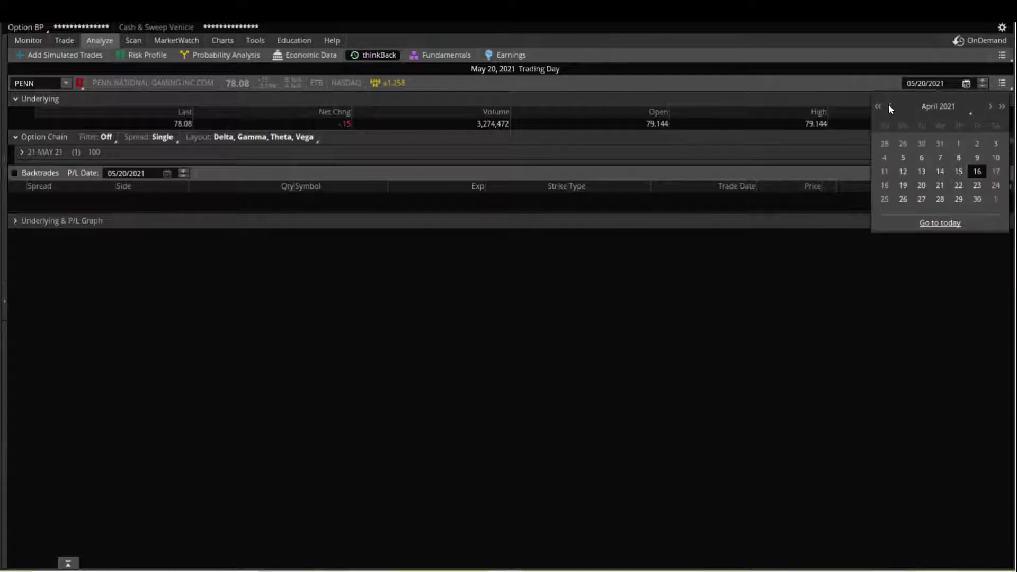
left_click(903, 185)
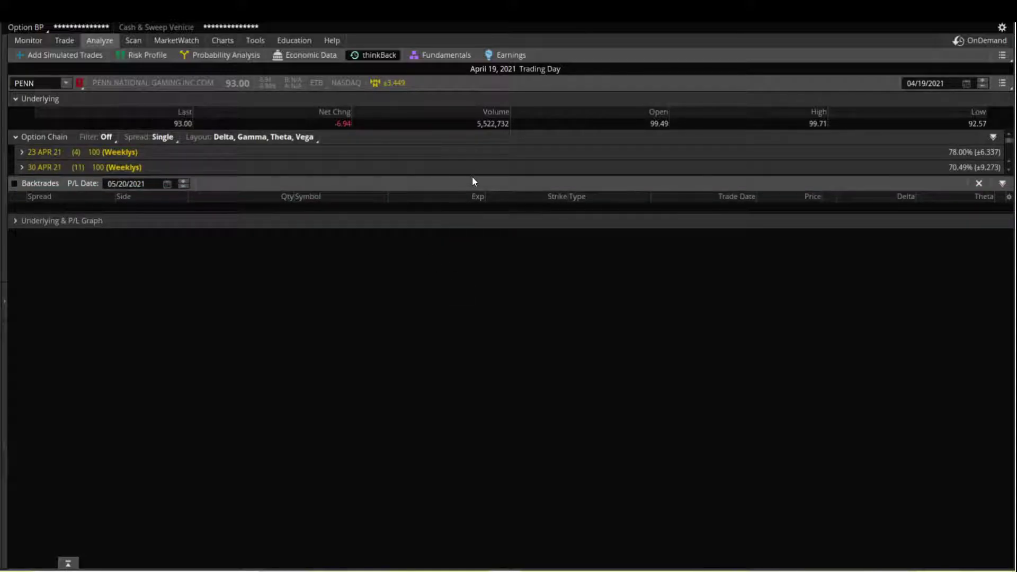
Step: Enlarge PENN's option chain area and expand the 23 APR 21 weekly expiration
left_click_drag(447, 213, 418, 336)
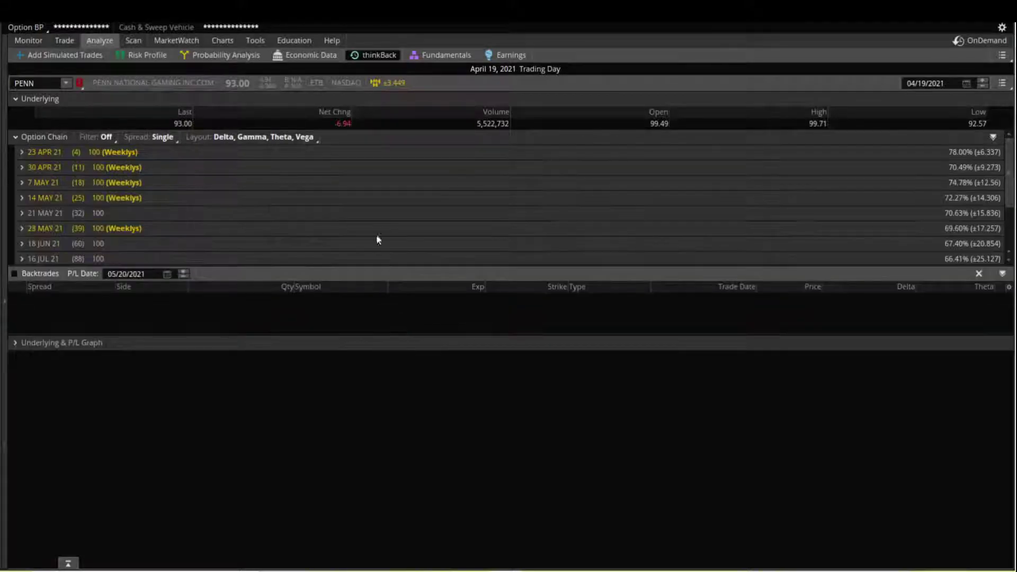
left_click(44, 153)
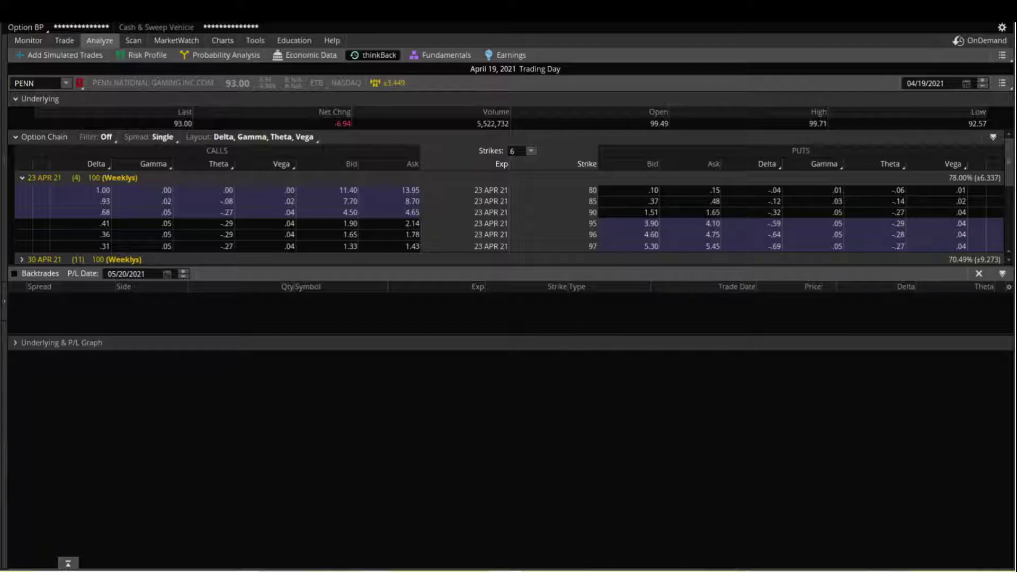
Step: Switch to the browser and recheck the losing PENN, PTON and TWTR puts in the April 23 scan table
key("alt+Tab")
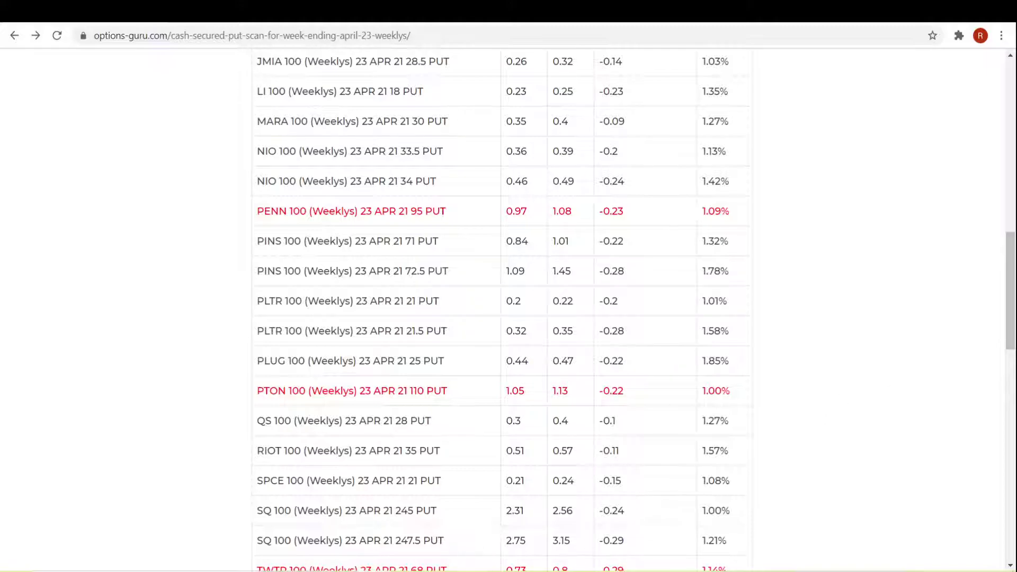
scroll(371, 200, "up", 8)
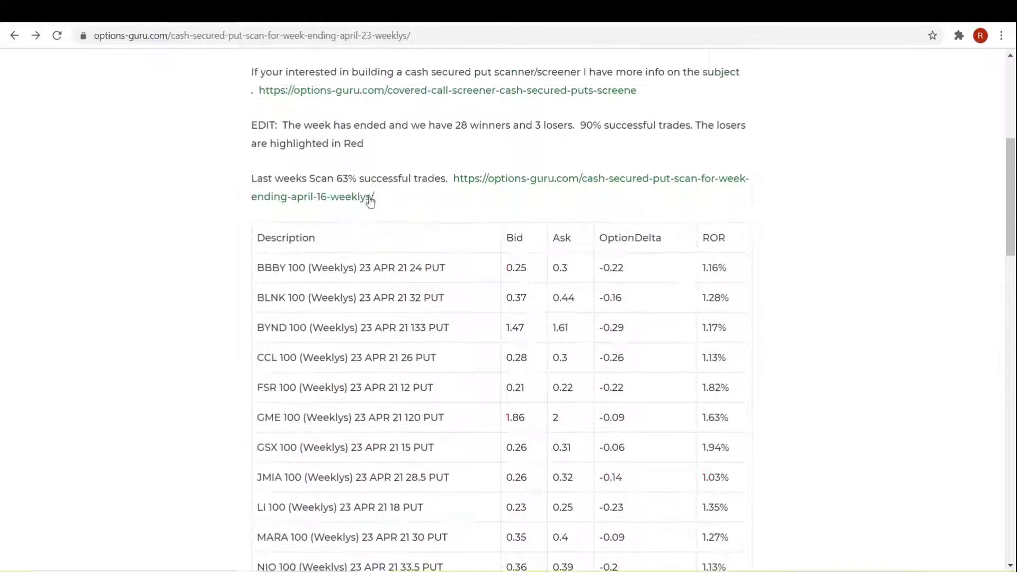
scroll(377, 216, "down", 17)
scroll(433, 238, "up", 14)
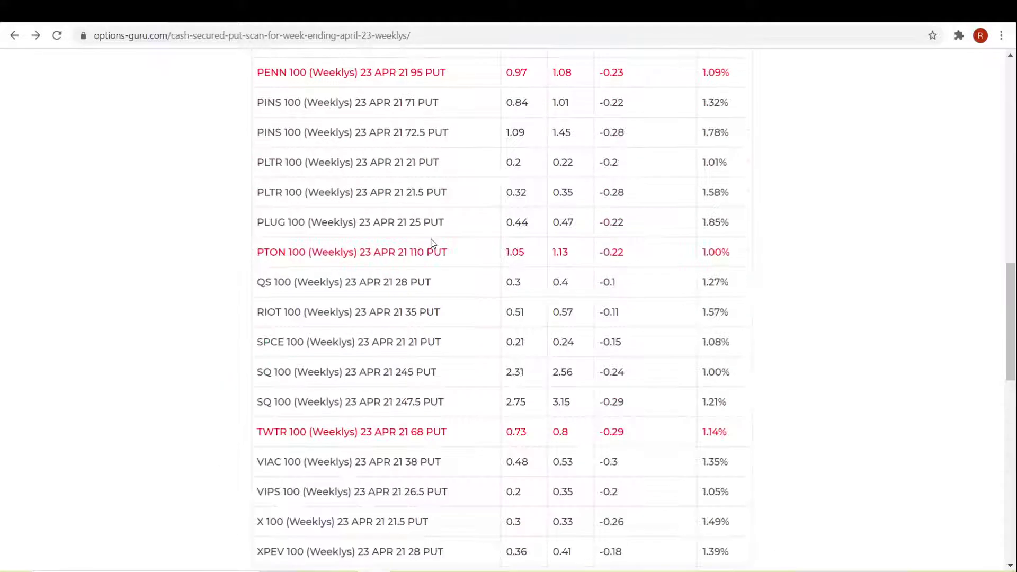
scroll(434, 241, "down", 7)
scroll(435, 243, "up", 3)
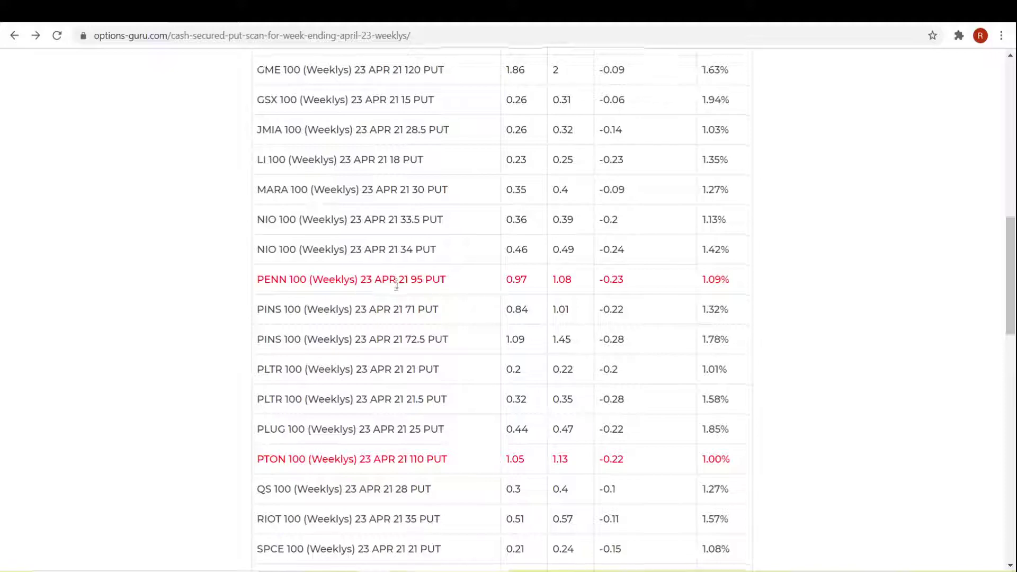
scroll(397, 291, "down", 4)
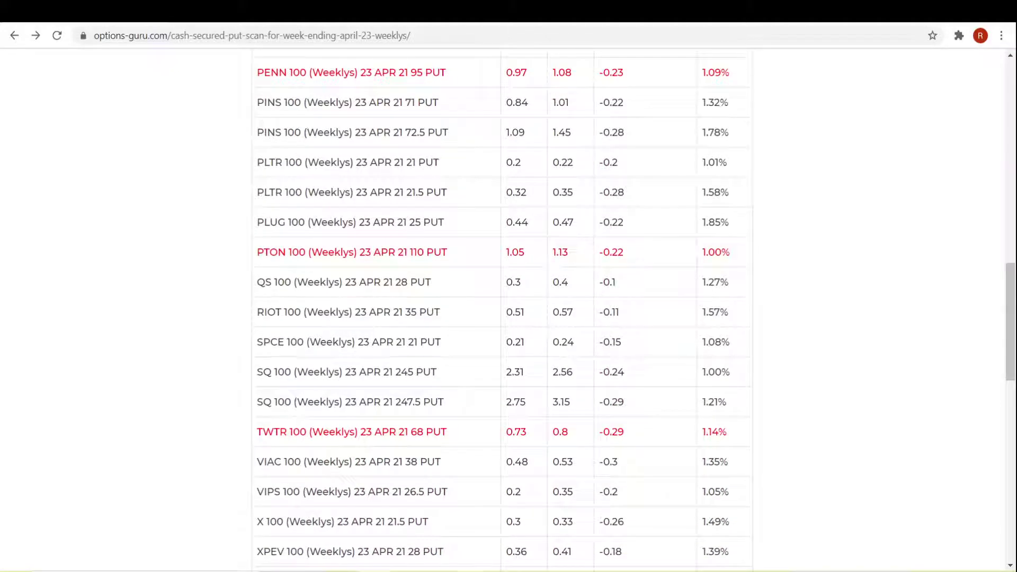
Step: Switch back to thinkorswim, give the option chain more height, and inspect PENN's 30 APR 21 puts around the 95 strike
key("alt+Tab")
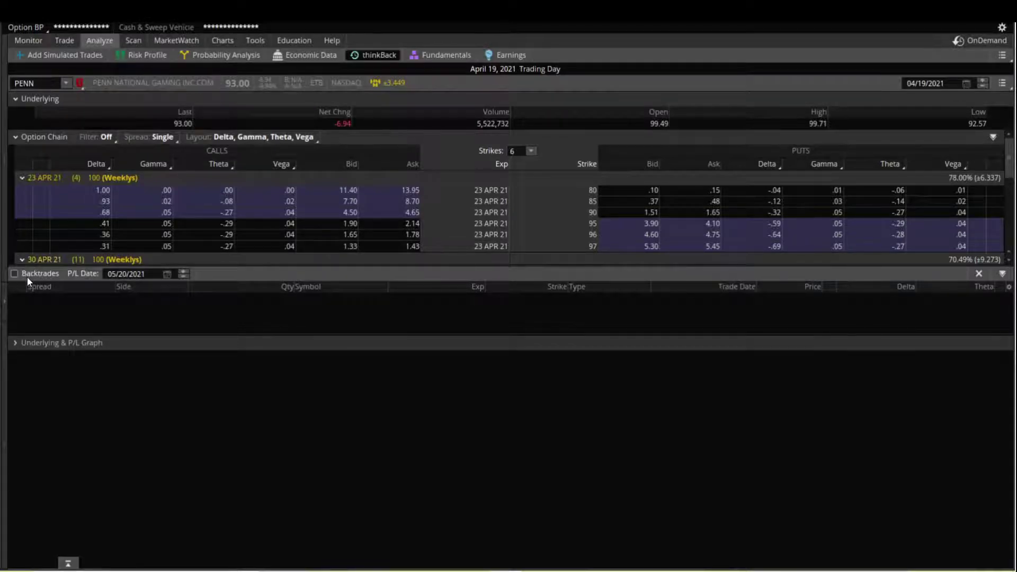
left_click_drag(41, 266, 40, 299)
left_click(48, 259)
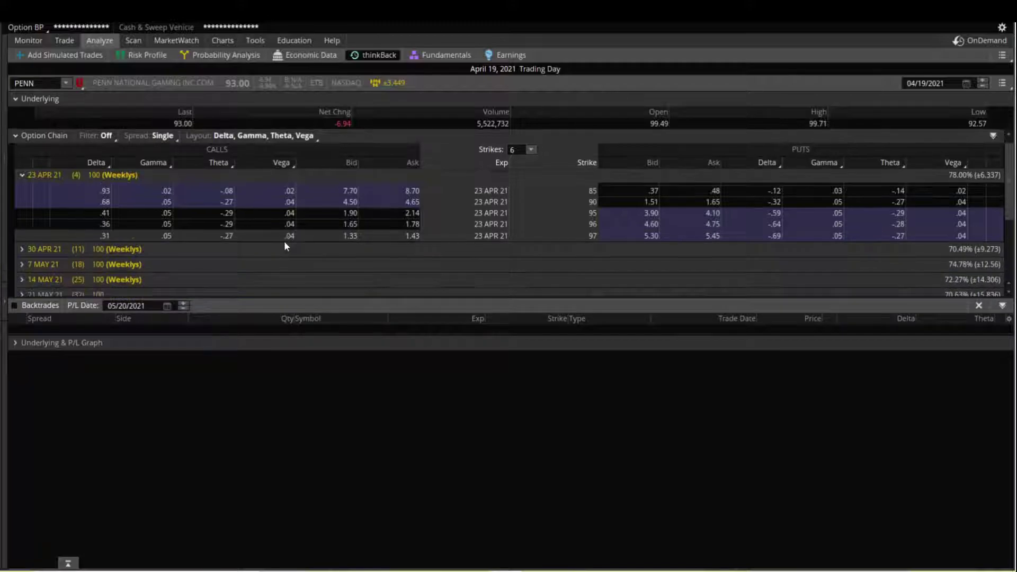
scroll(252, 241, "down", 1)
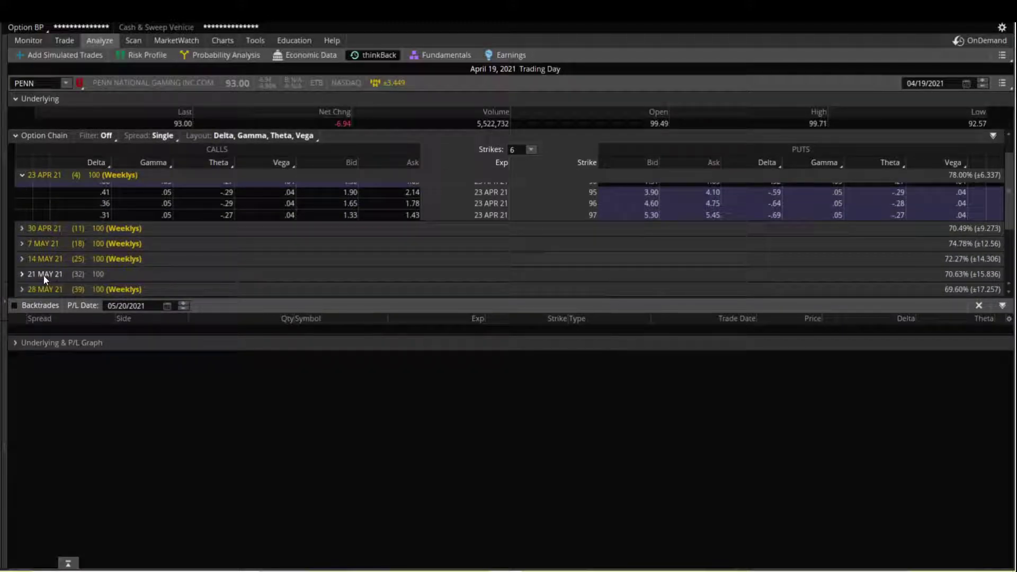
left_click(49, 227)
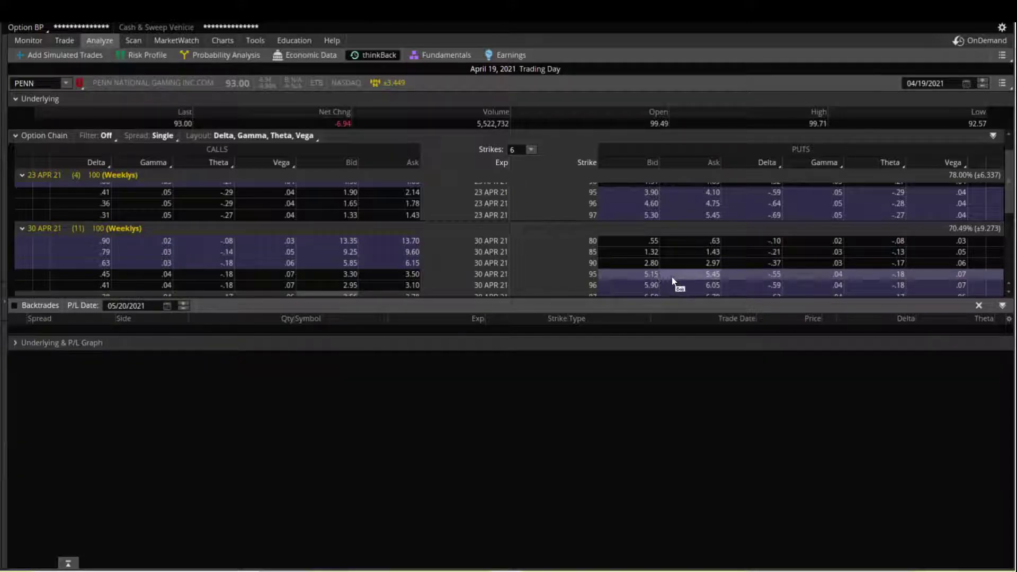
left_click(36, 228)
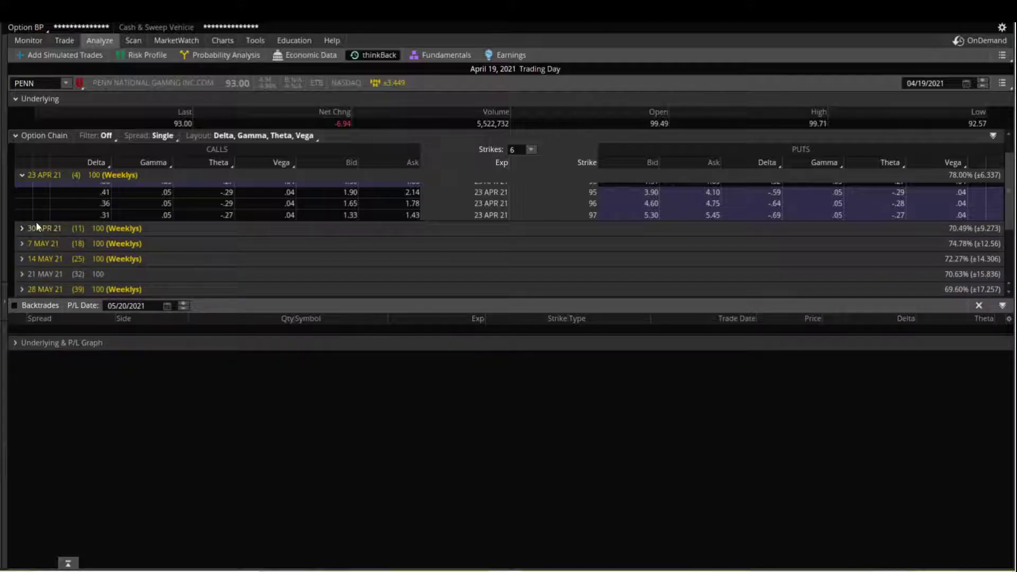
Step: Expand the 21 MAY 21 expiration and compare its 95-strike put with the 23 APR 21 one
left_click(39, 275)
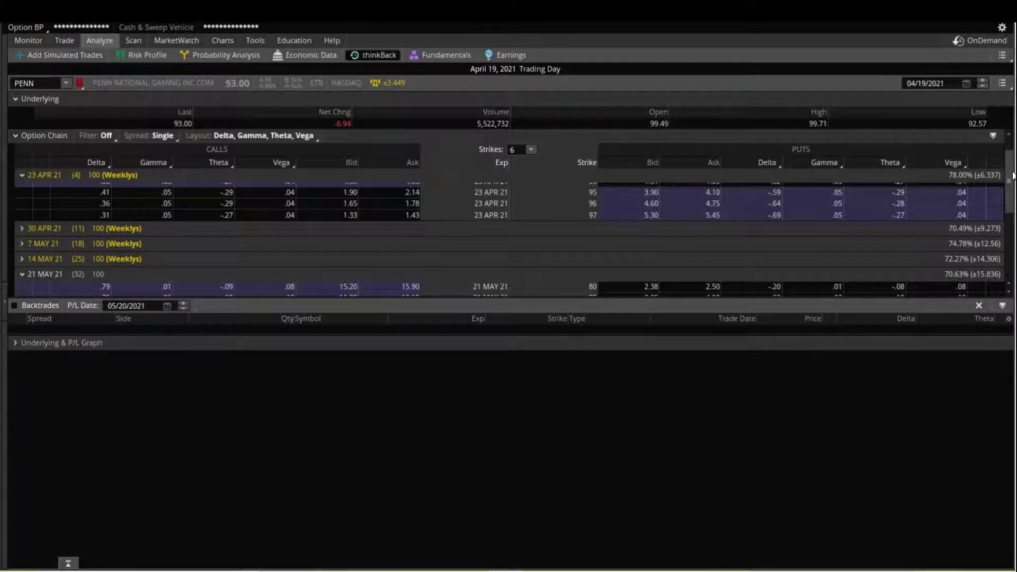
scroll(1012, 175, "down", 3)
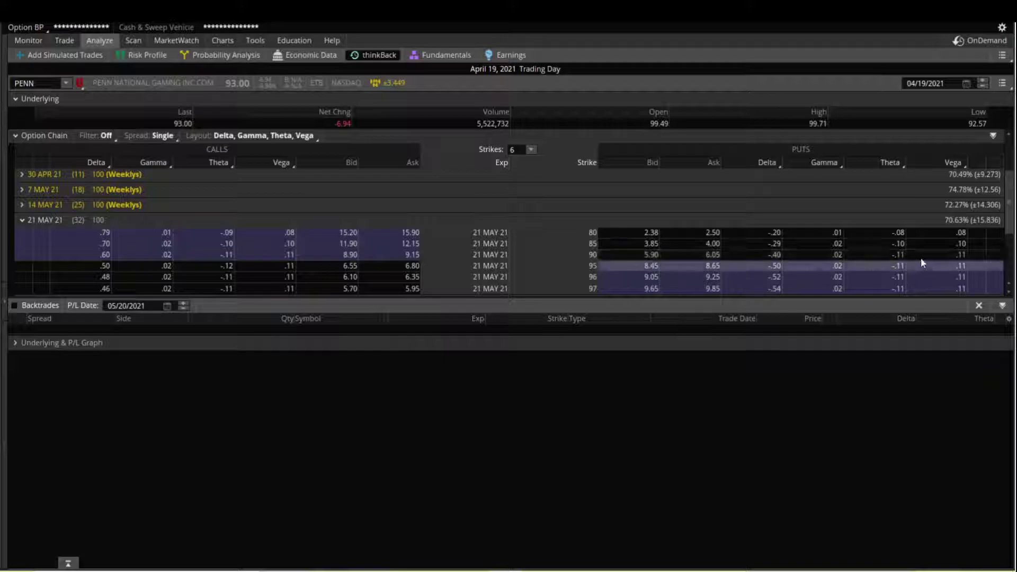
scroll(1011, 204, "up", 1)
left_click_drag(1010, 203, 1012, 181)
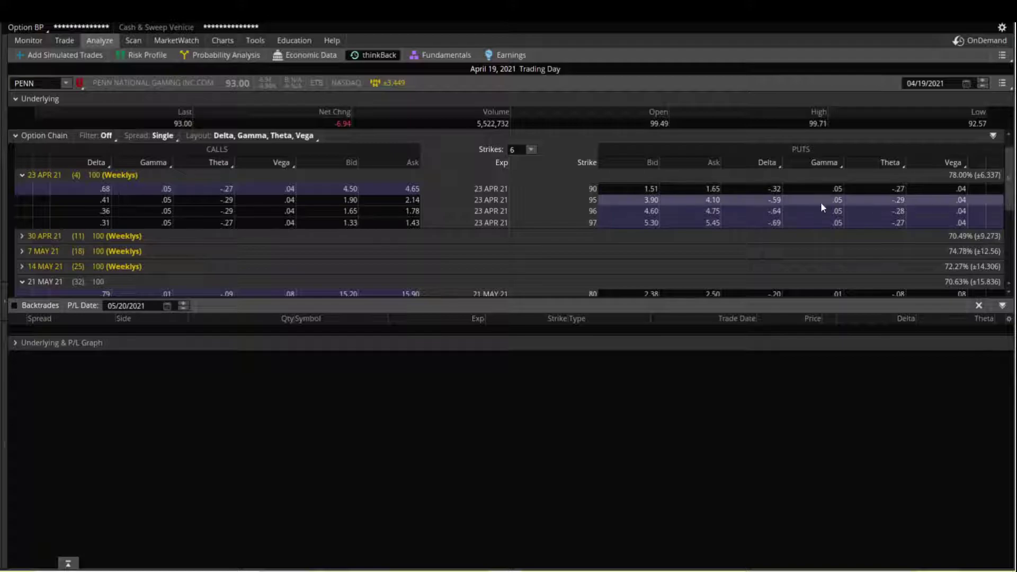
left_click_drag(1012, 169, 1012, 183)
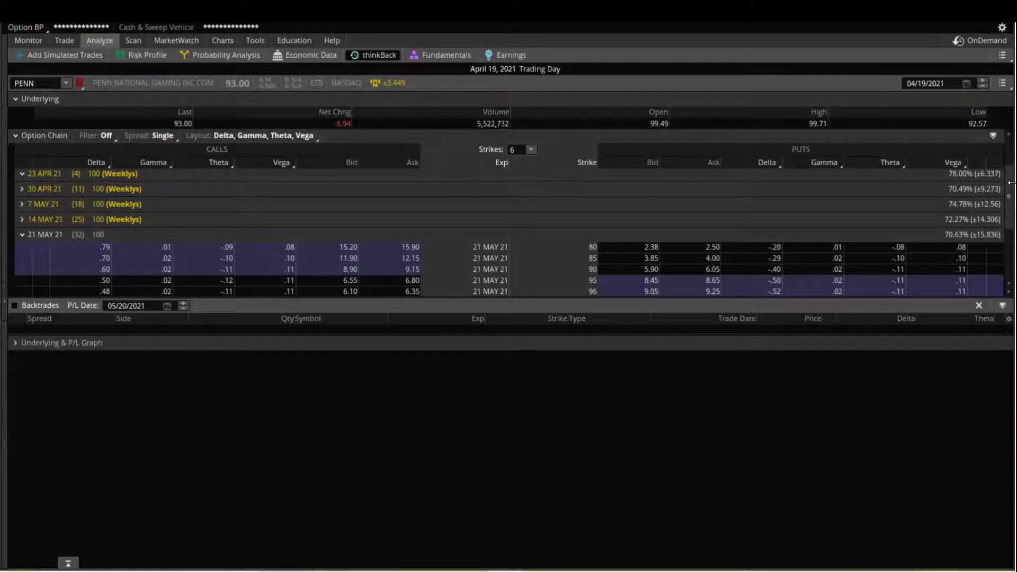
left_click_drag(1012, 182, 1012, 181)
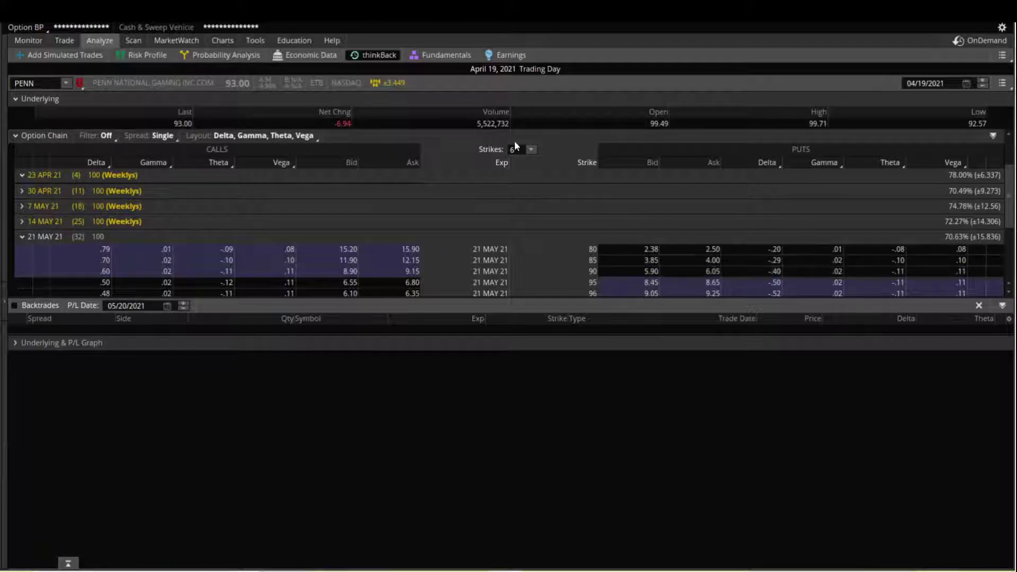
Step: Return to PENN's daily chart and reset its zoom to the full nine-month range
left_click(223, 40)
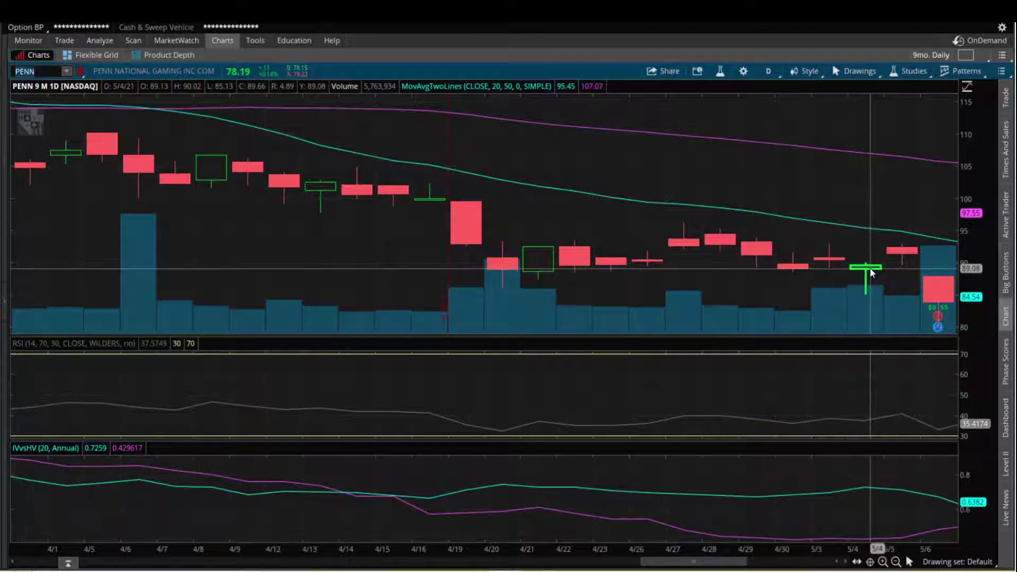
right_click(859, 244)
left_click(900, 261)
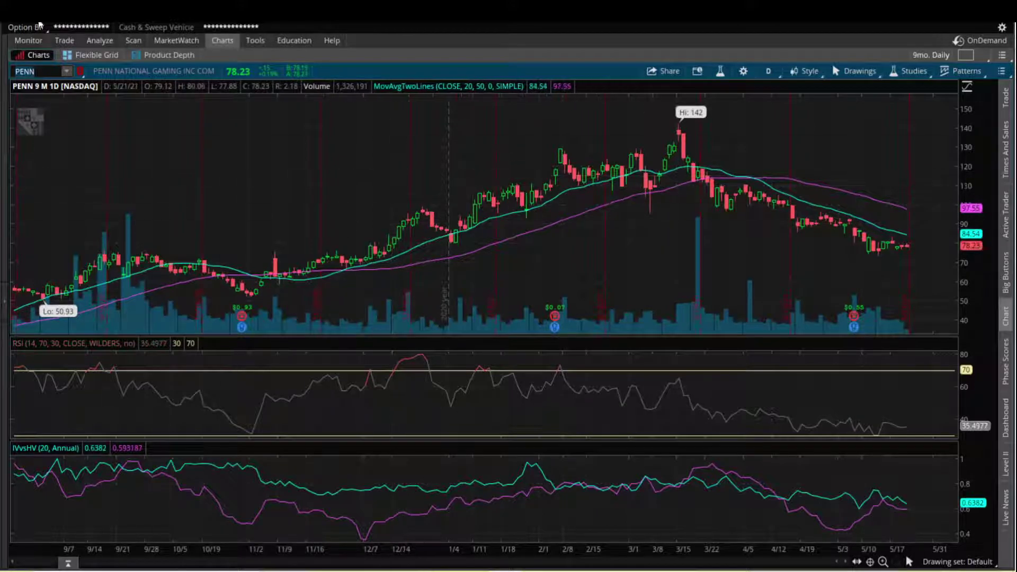
Step: Examine PENN's live 21 MAY 21 option chain on the Trade page and collapse that expiration again
left_click(67, 40)
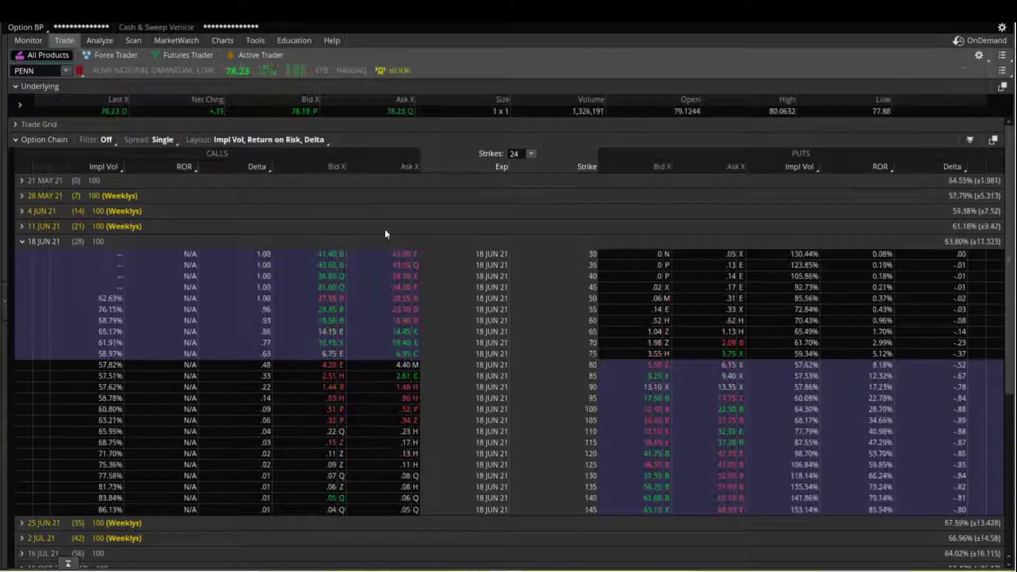
left_click(43, 179)
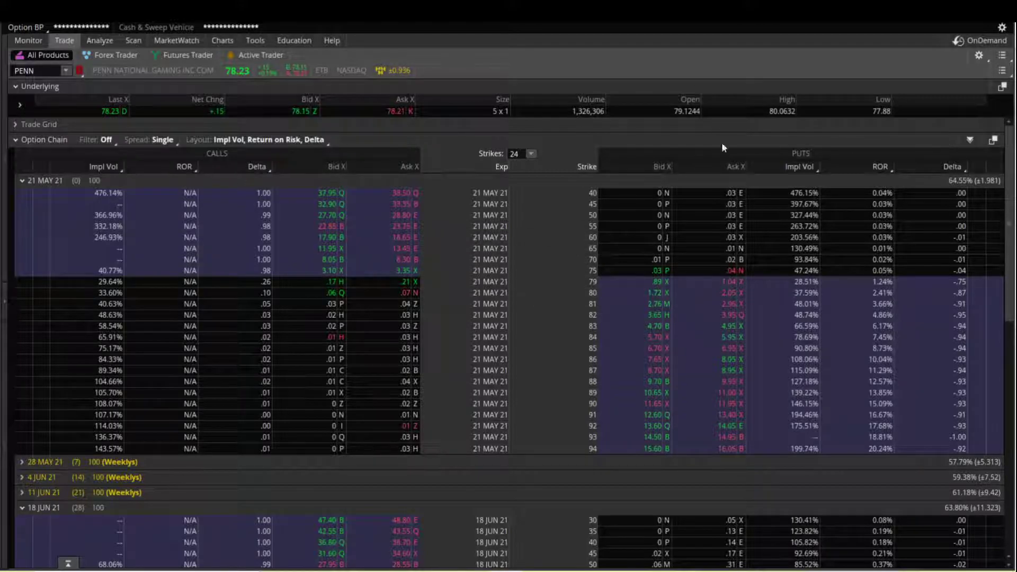
left_click(37, 179)
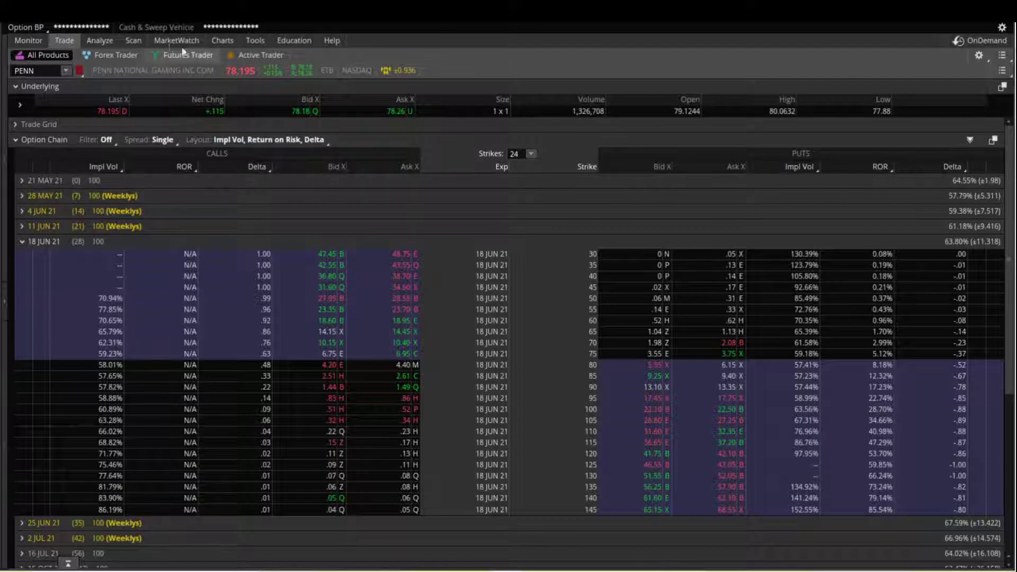
Step: Return to thinkBack for PENN and set the historical trading date to April 16, 2021
left_click(99, 41)
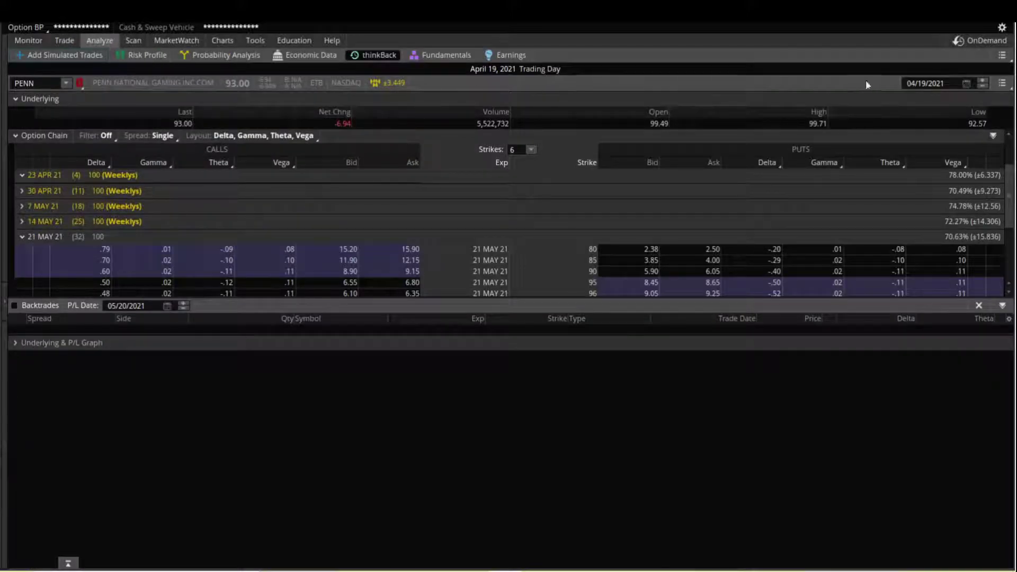
left_click(966, 84)
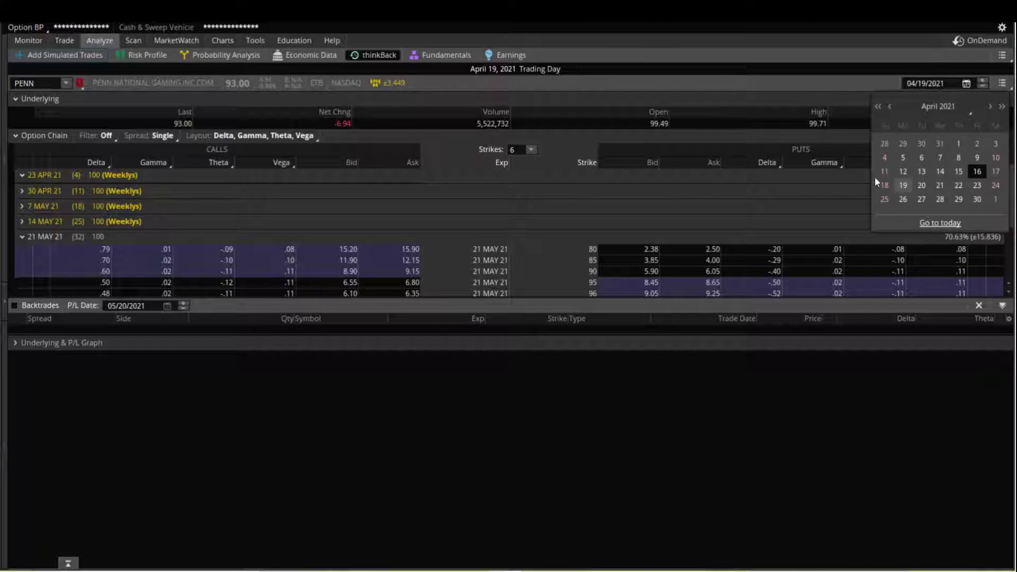
scroll(844, 174, "down", 1)
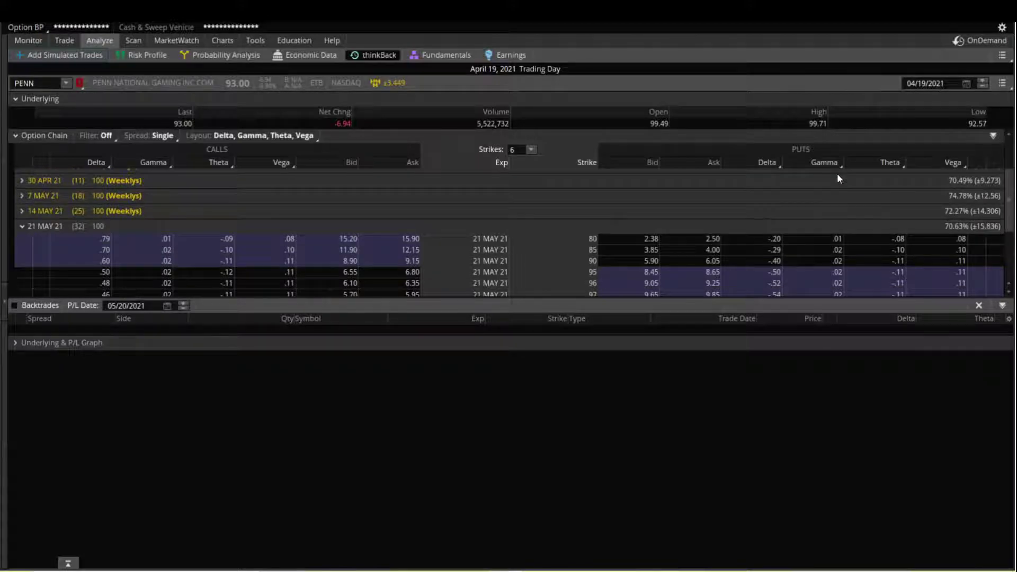
left_click(966, 84)
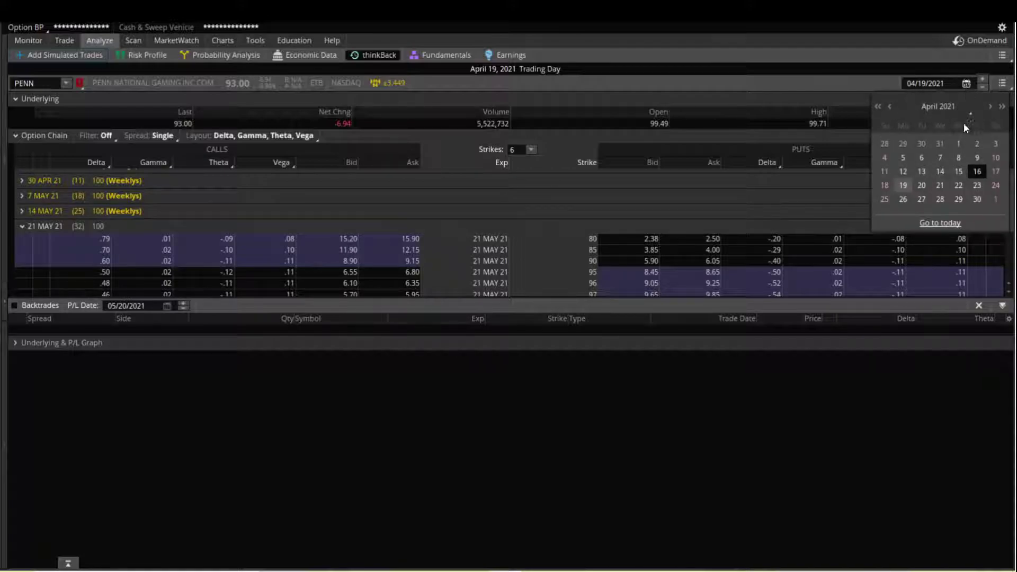
left_click(980, 170)
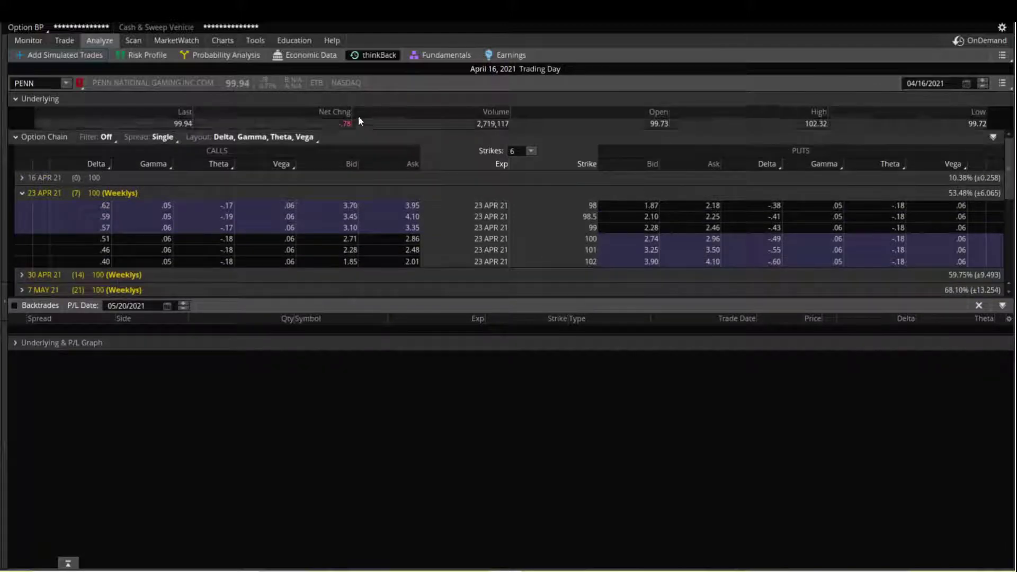
Step: Show 12 strikes per expiration, backtrade the 23 APR 21 95 put at its bid, and collapse that expiration
left_click(531, 152)
left_click(514, 238)
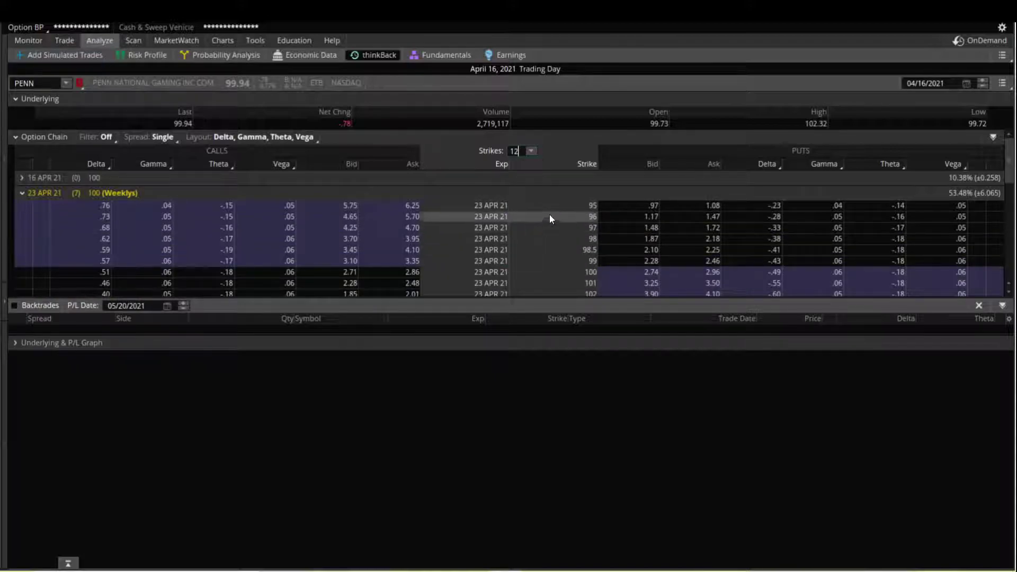
left_click(644, 208)
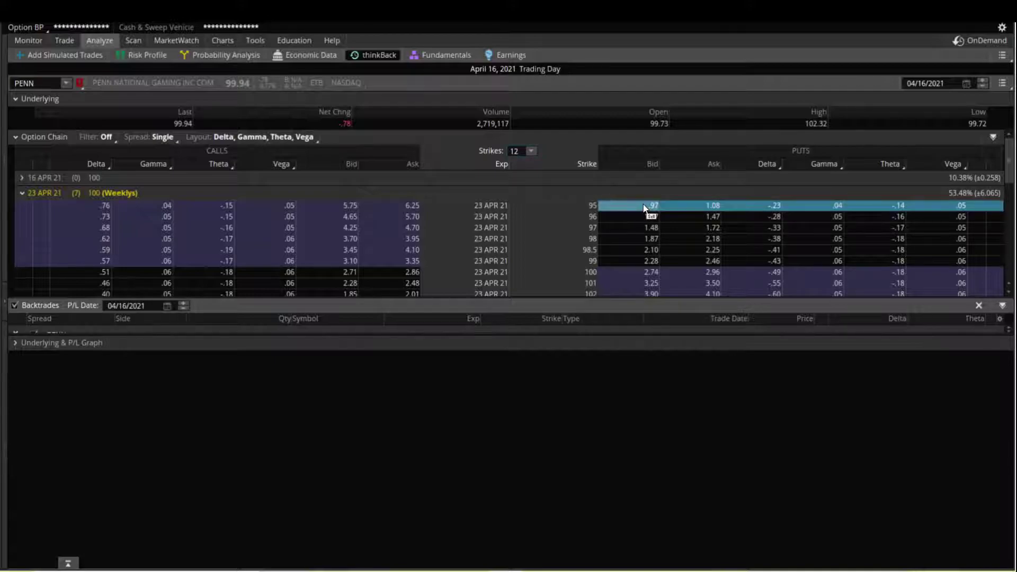
left_click(33, 194)
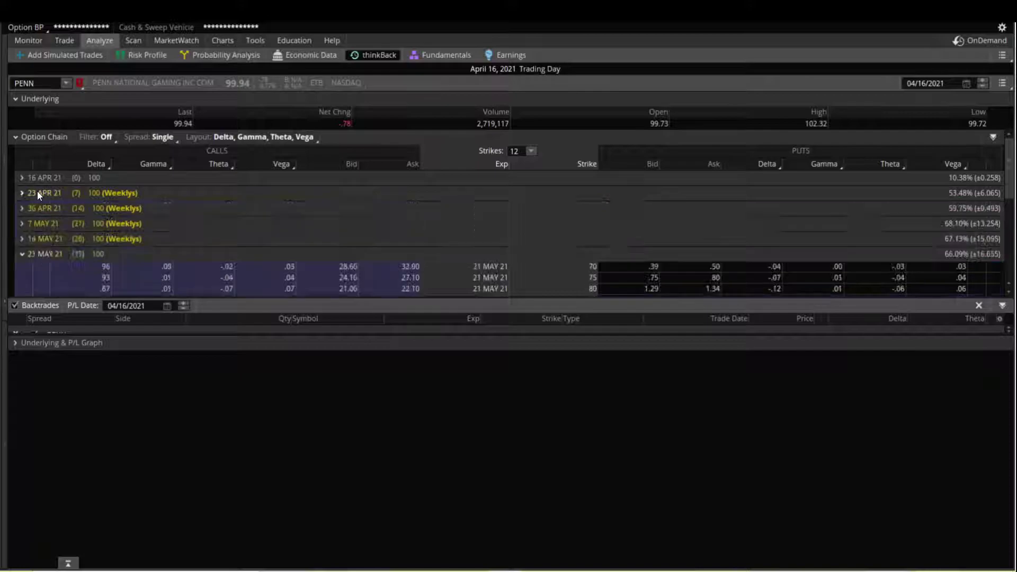
Step: Set the thinkBack date to April 19, 2021, and backtrade the 23 APR 21 95 put at its ask
left_click(965, 83)
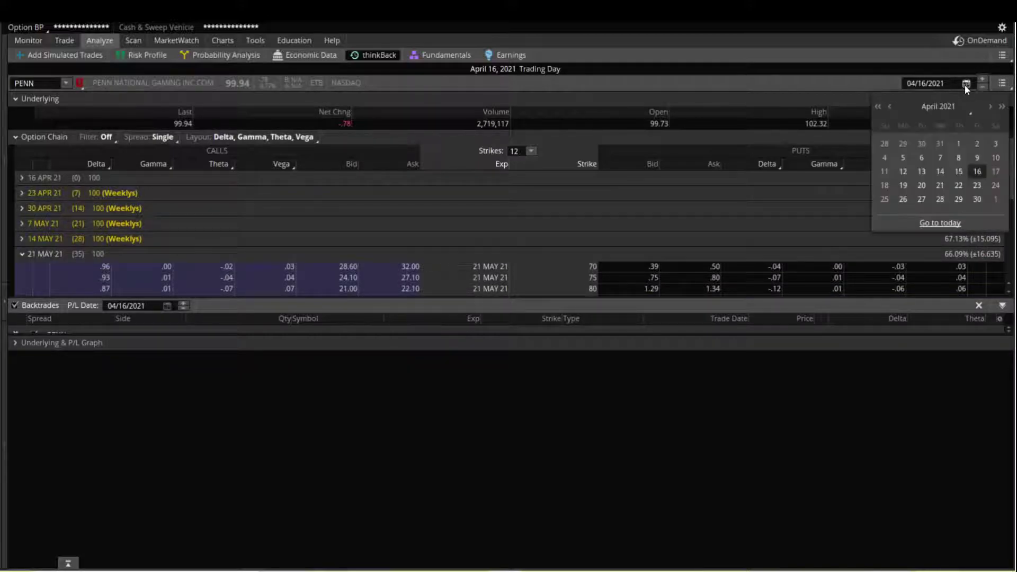
left_click(904, 181)
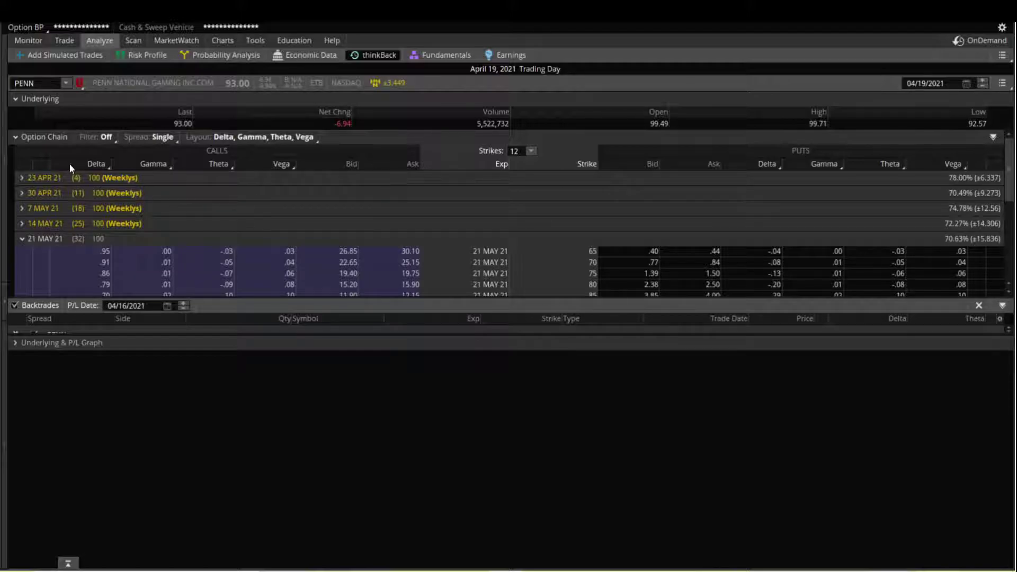
left_click(46, 177)
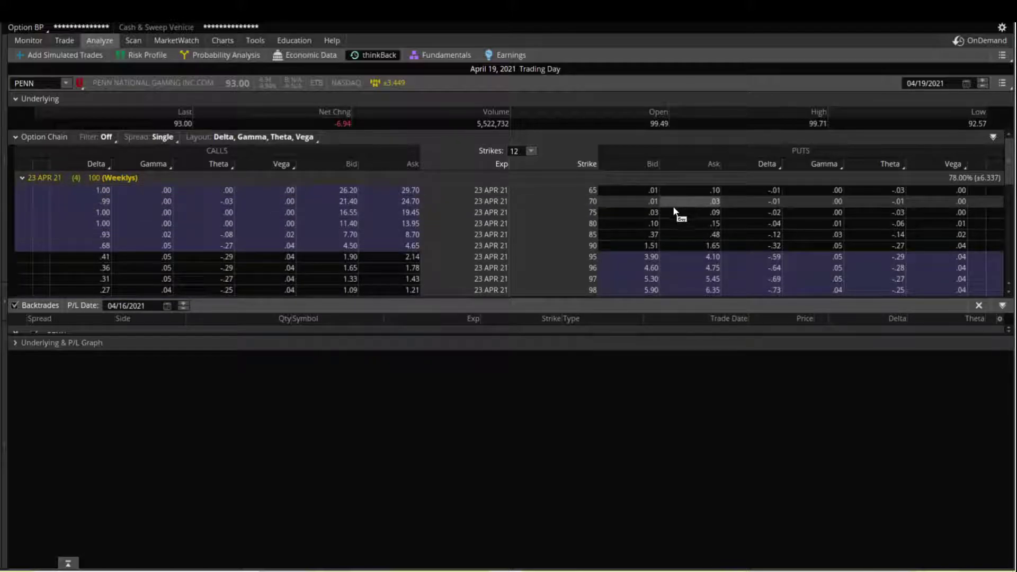
left_click(694, 258)
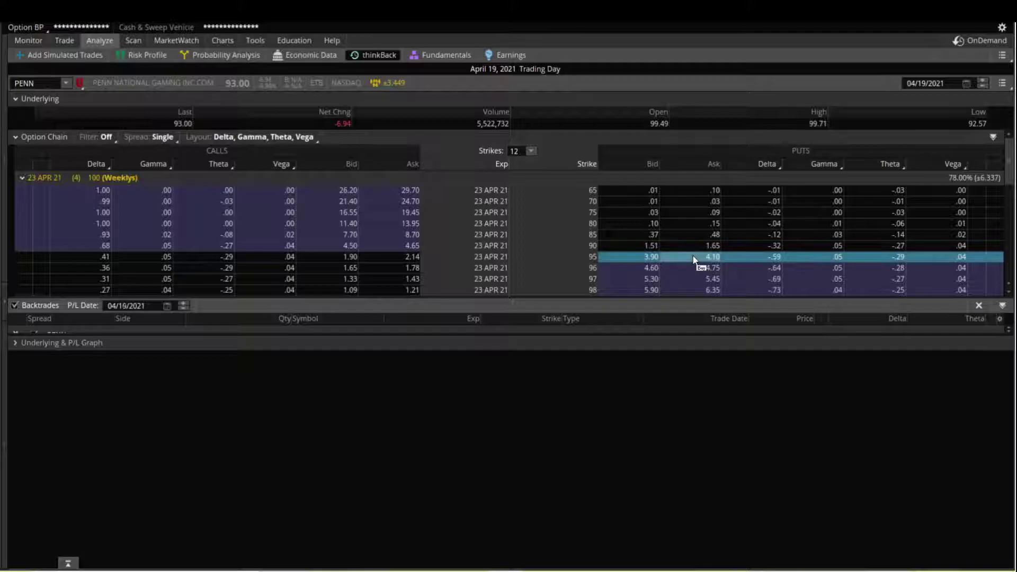
Step: Collapse the 23 APR 21 expiration and backtrade selling the 21 MAY 21 90 put at its bid
left_click(40, 179)
scroll(582, 235, "down", 3)
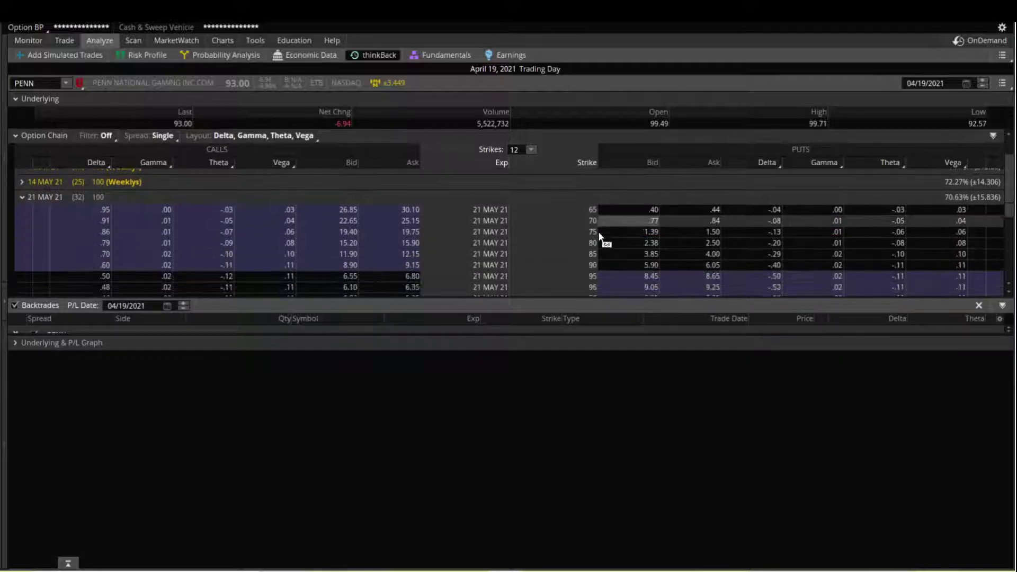
left_click(641, 266)
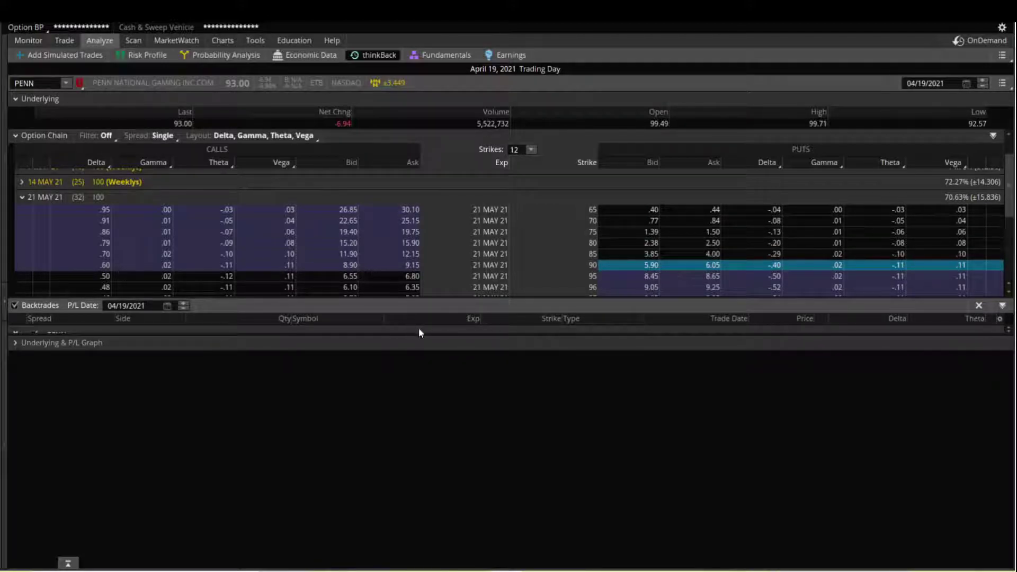
Step: Review the full Backtrades list, expand the Underlying & P/L Graph and magnify its most recent weeks
left_click_drag(418, 339, 399, 427)
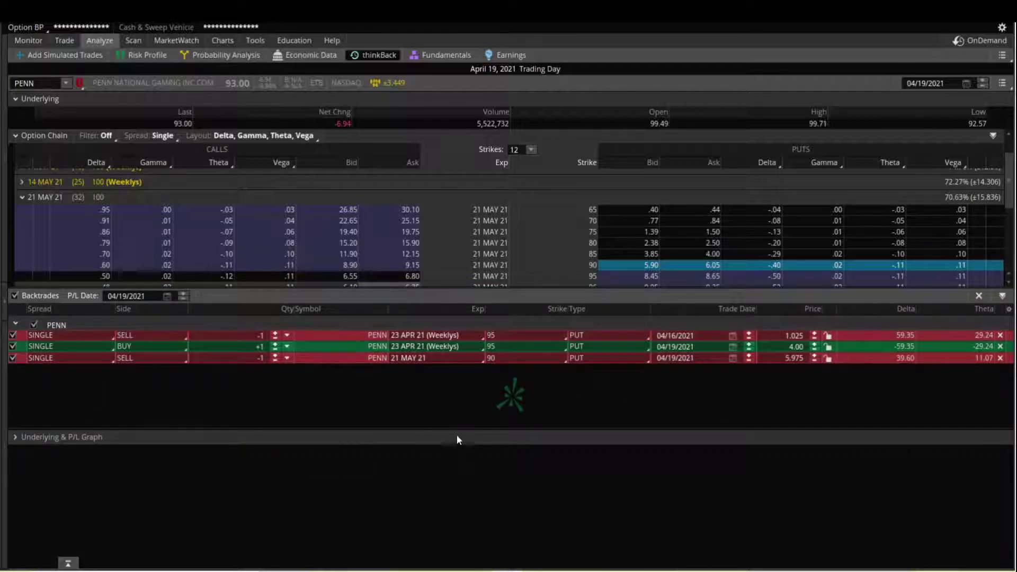
left_click_drag(466, 429, 468, 379)
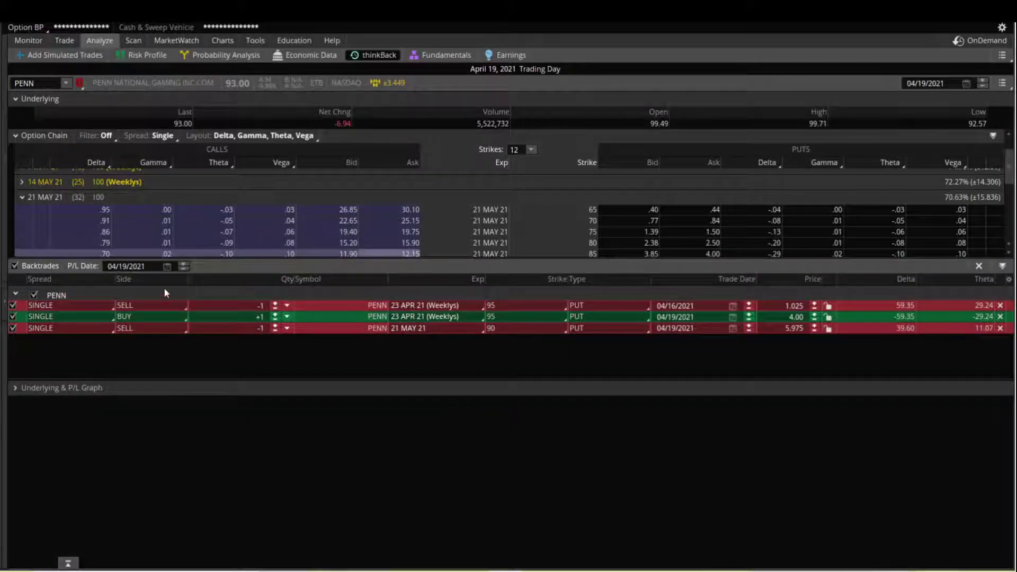
left_click(20, 389)
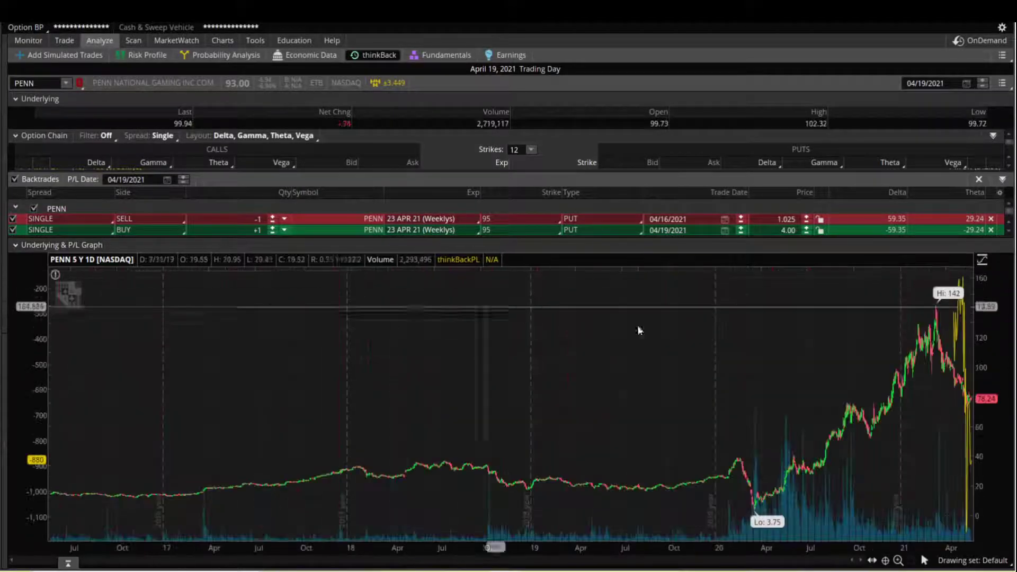
left_click_drag(896, 280, 970, 297)
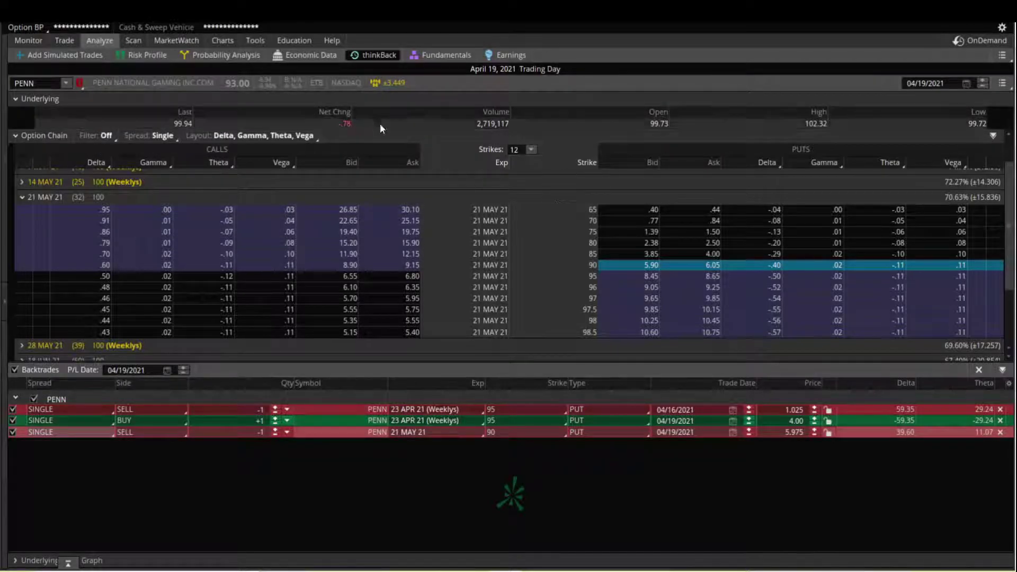
Step: Examine PENN's daily price chart magnified from mid-April to late May, and return to thinkBack
left_click(223, 39)
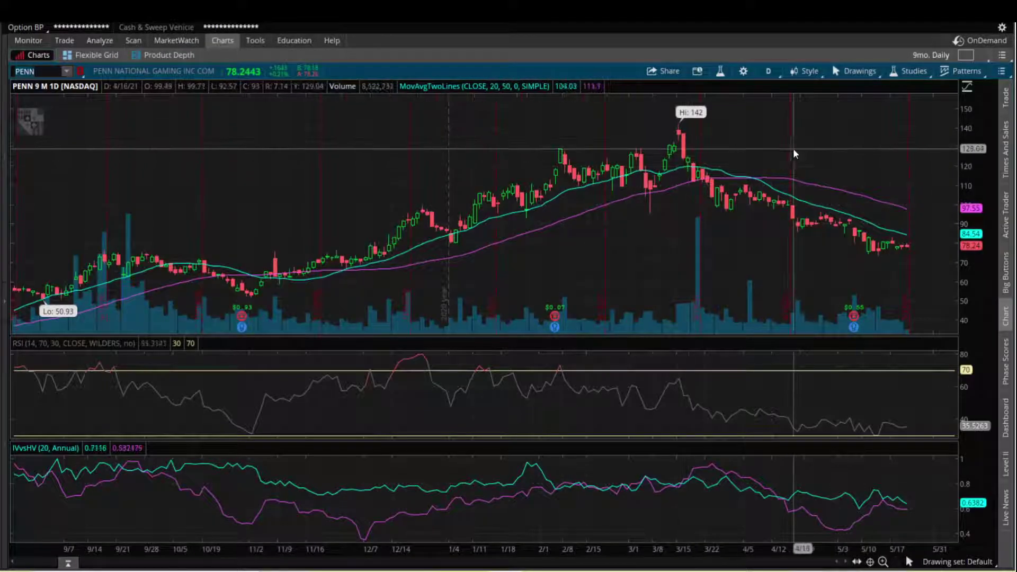
left_click_drag(786, 148, 930, 145)
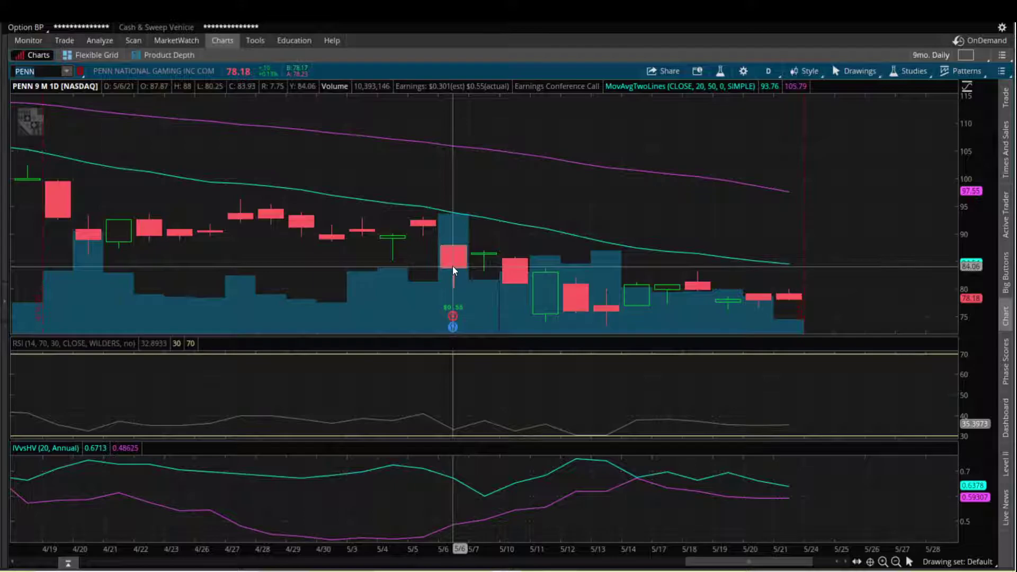
left_click(101, 41)
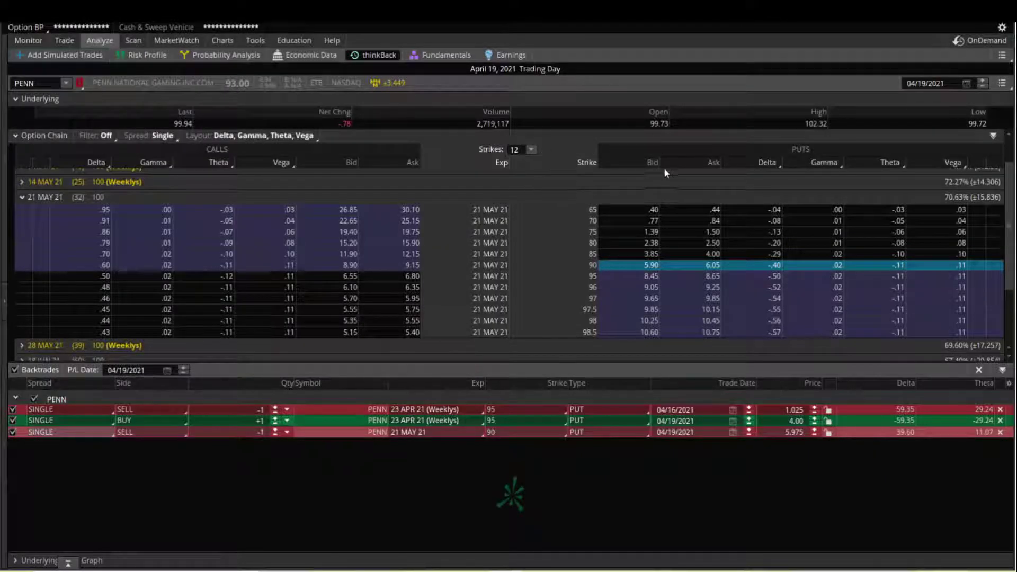
Step: Set the thinkBack historical trading date to May 6, 2021
mouse_move(157, 37)
left_click(967, 84)
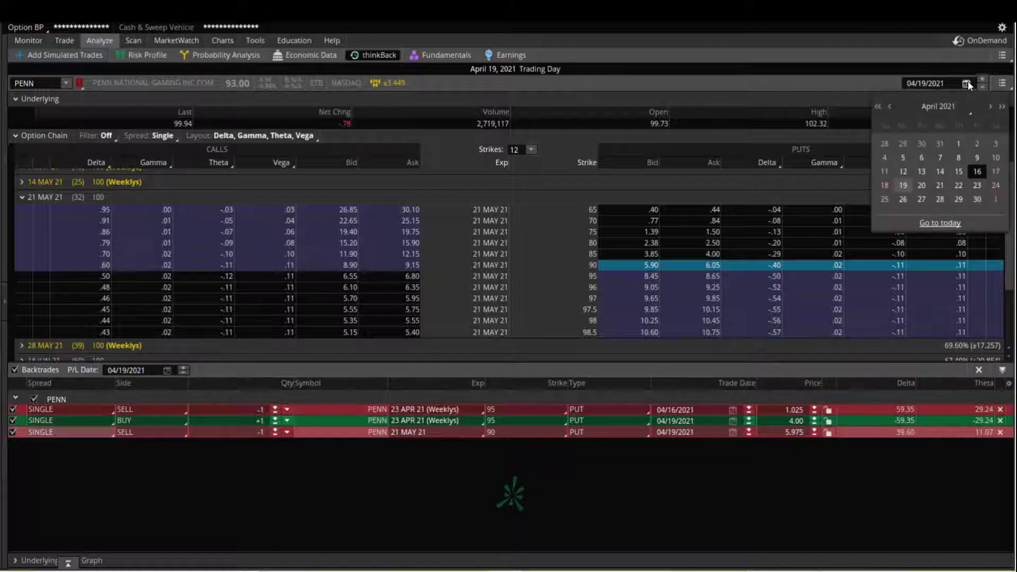
left_click(991, 106)
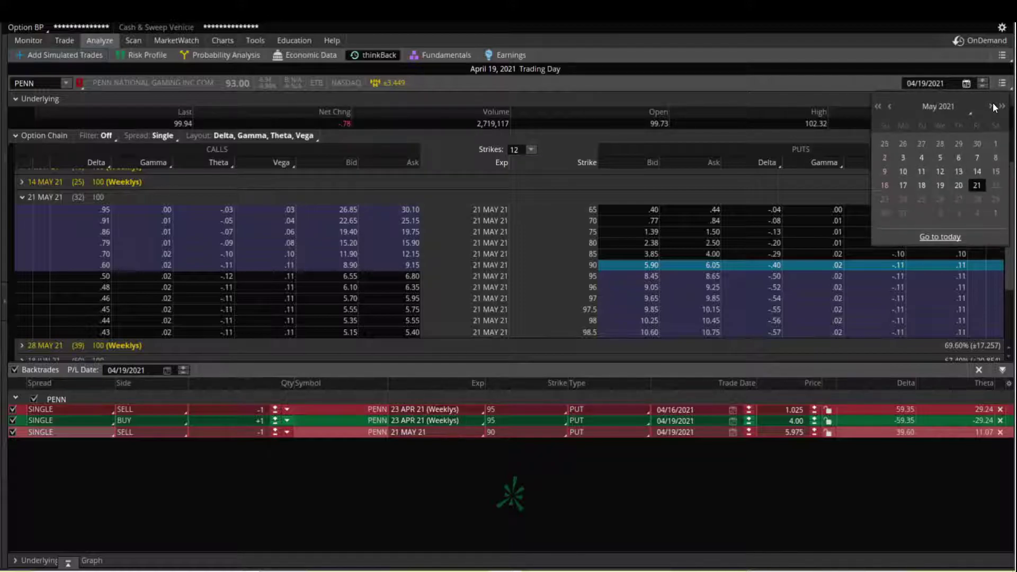
left_click(957, 157)
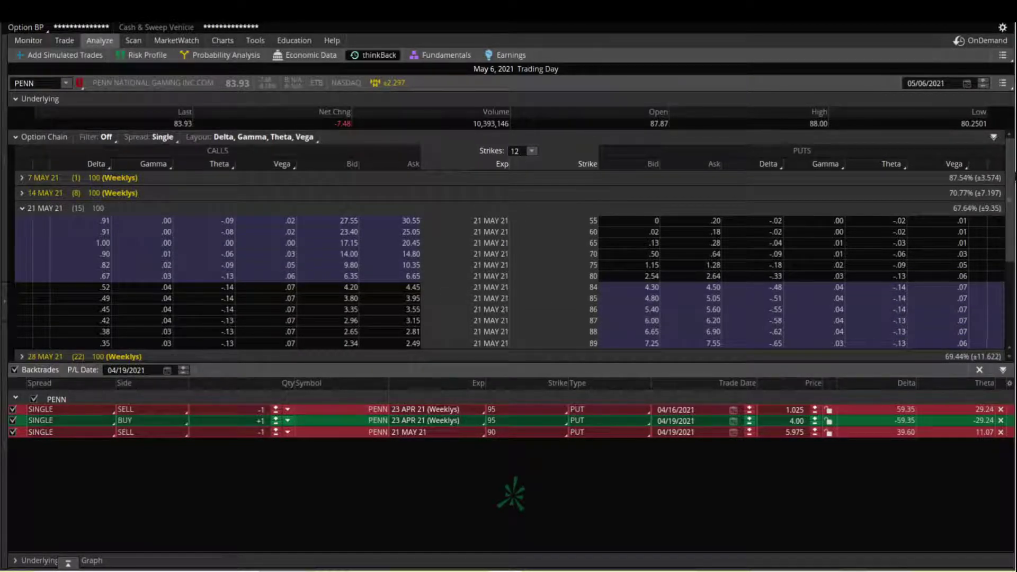
Step: Show 24 strikes per expiration and backtrade buying the 21 MAY 21 90 put at its ask
scroll(1010, 171, "down", 2)
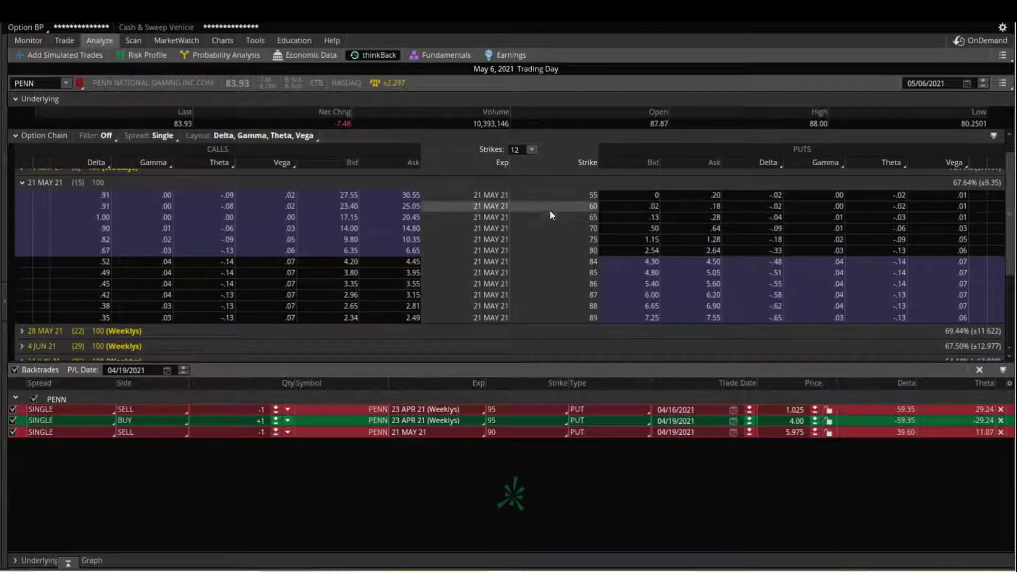
left_click(529, 150)
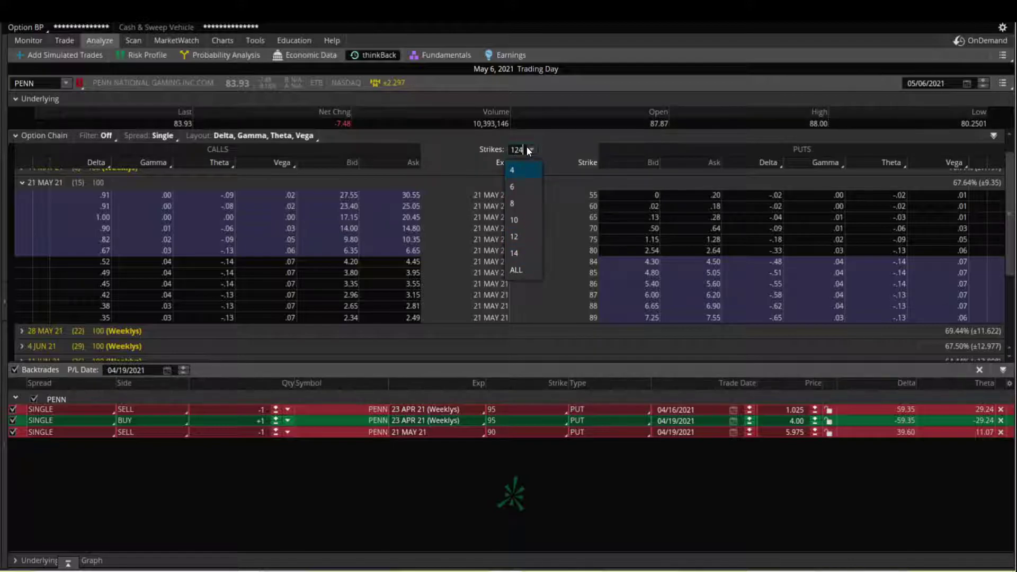
type("4")
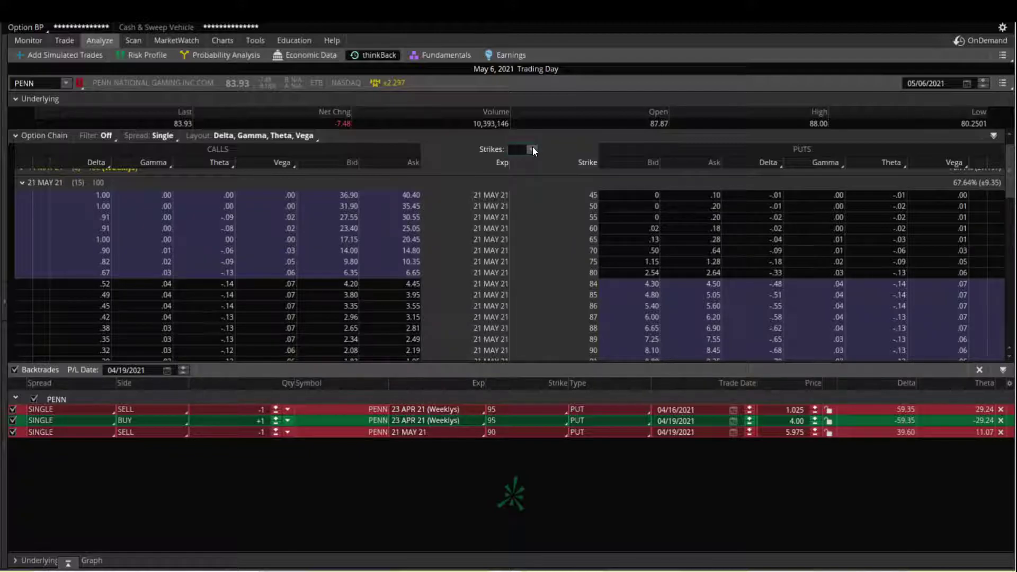
key("Return")
left_click(698, 352)
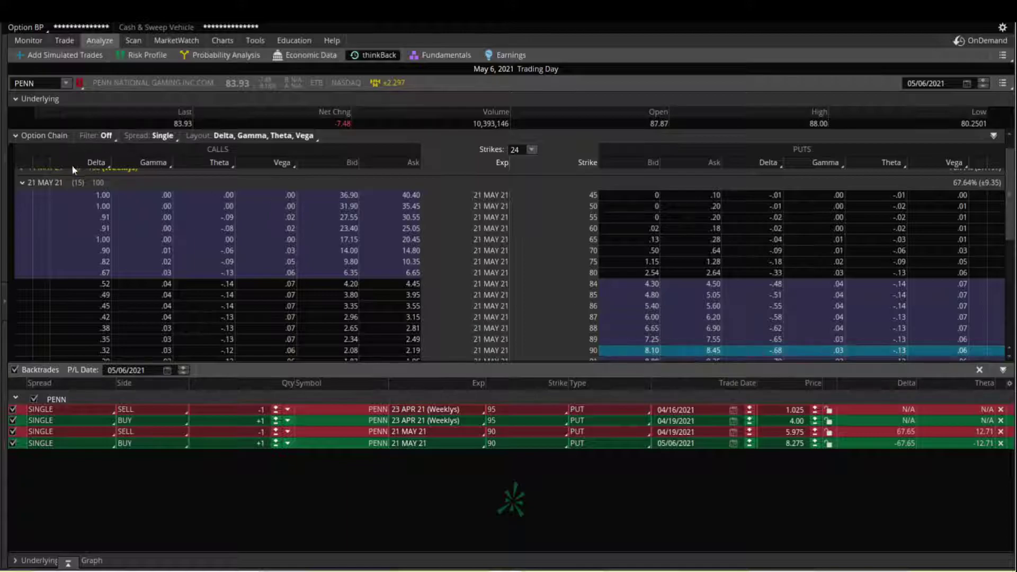
Step: Collapse the 21 MAY 21 expiration and examine the 18 JUN 21 put prices around the 80 to 100 strikes
left_click(29, 183)
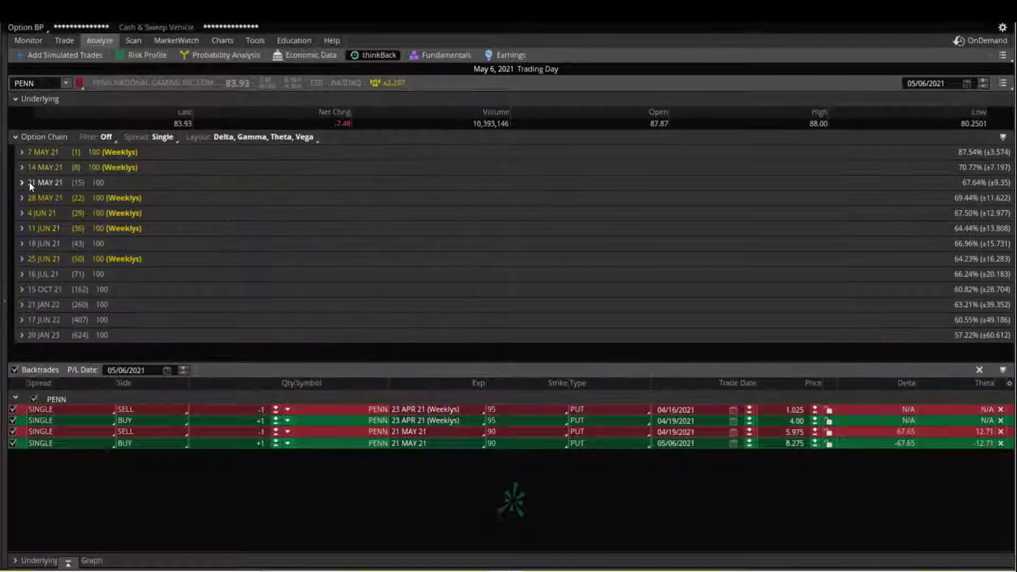
left_click(39, 245)
scroll(715, 296, "down", 3)
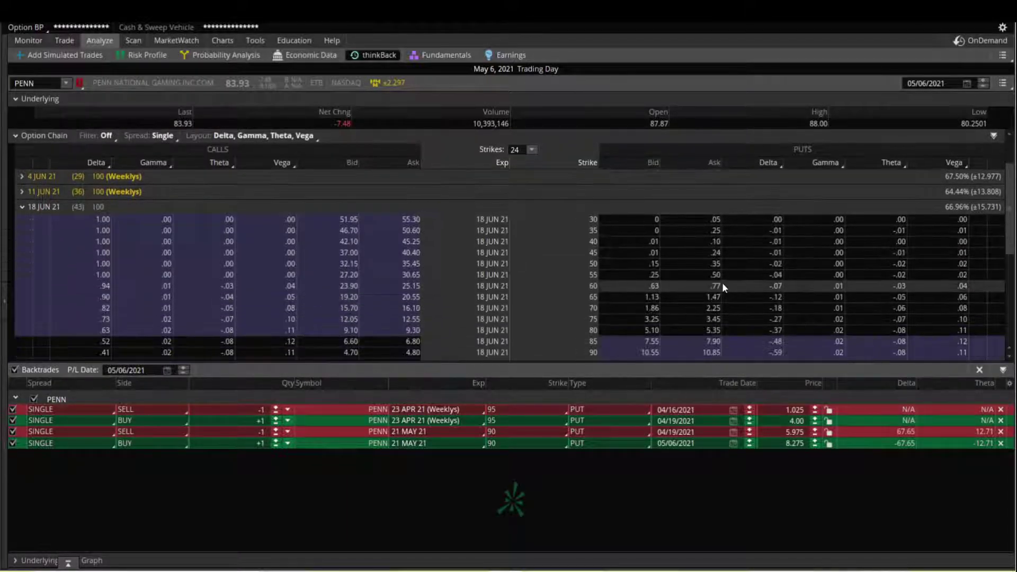
scroll(732, 262, "down", 2)
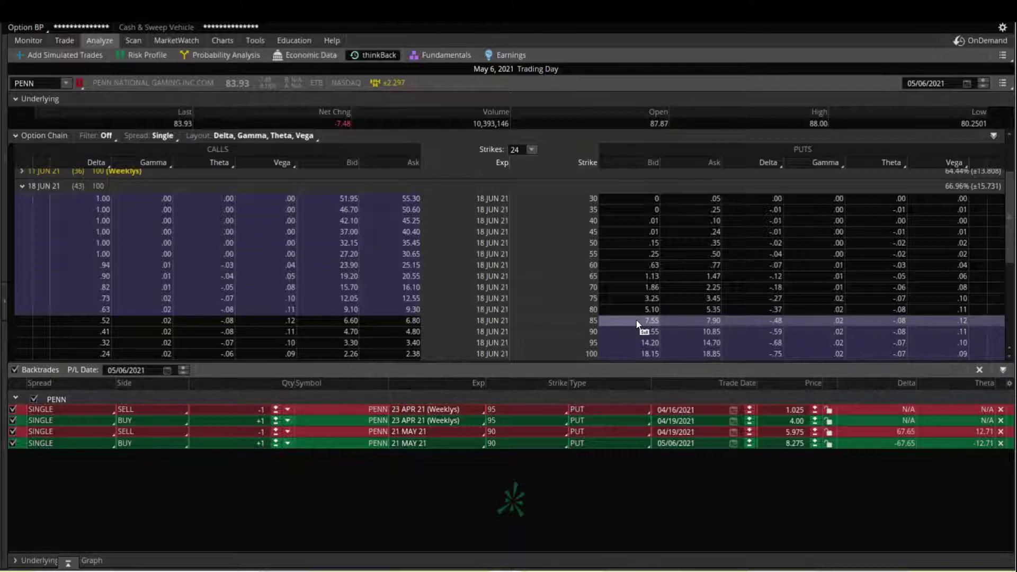
Step: Switch from the 18 JUN 21 to the 16 JUL 21 expiration and backtrade selling its 85 put at the bid
left_click(45, 184)
left_click(36, 273)
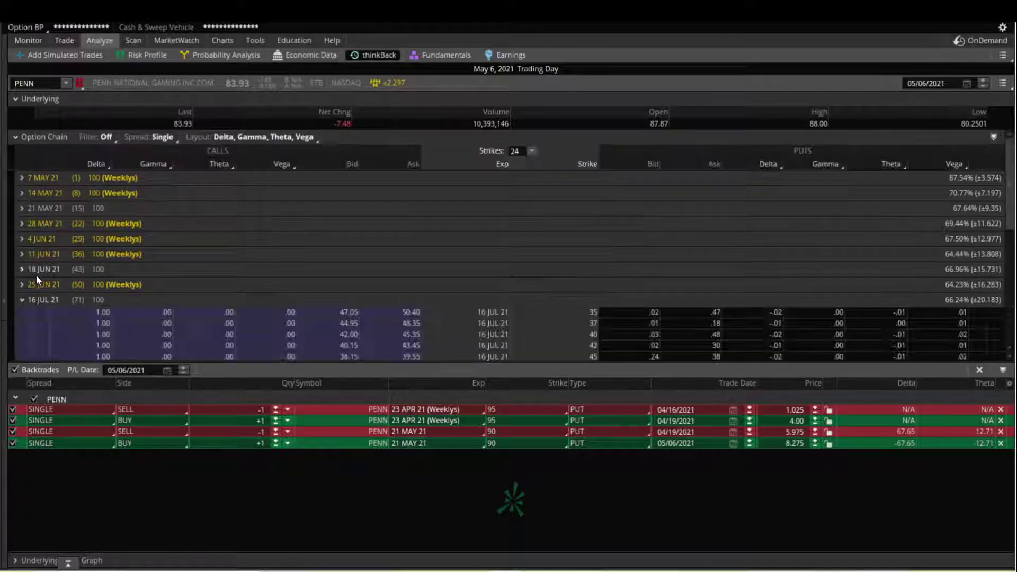
scroll(780, 238, "down", 2)
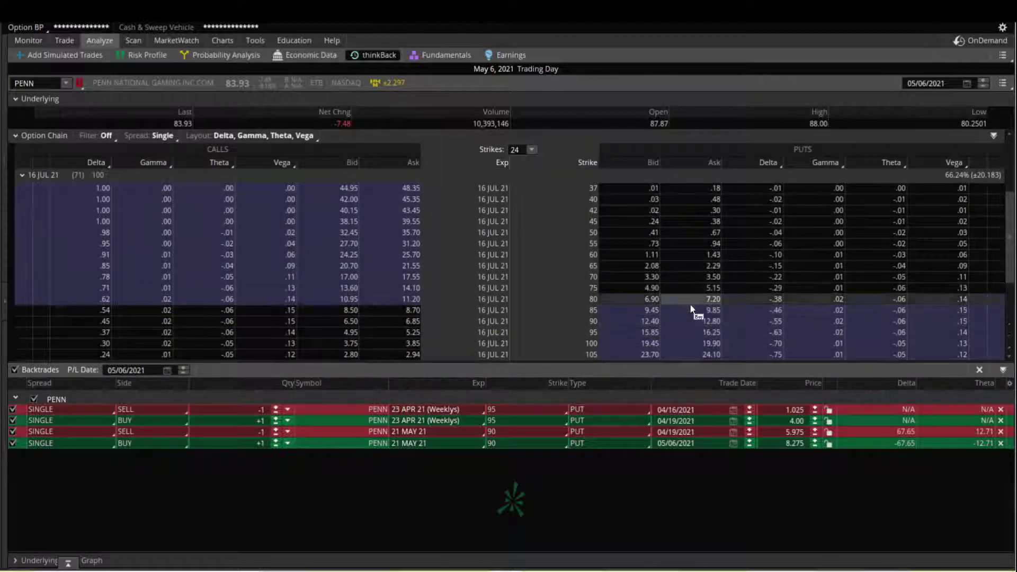
left_click(639, 312)
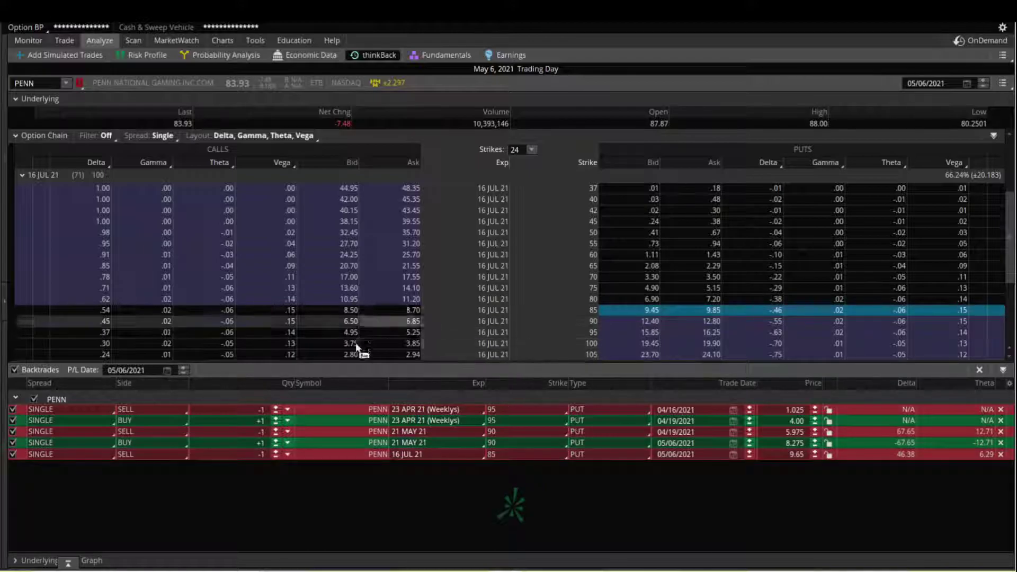
Step: Examine the backtrades' P/L graph and PENN's daily chart, and collapse the graph section again
left_click(40, 561)
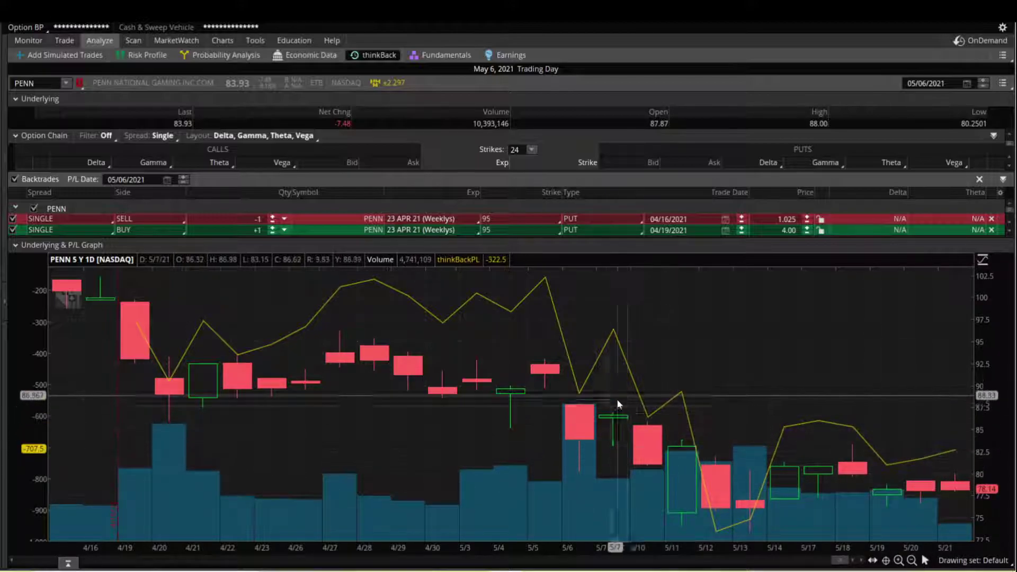
left_click(222, 40)
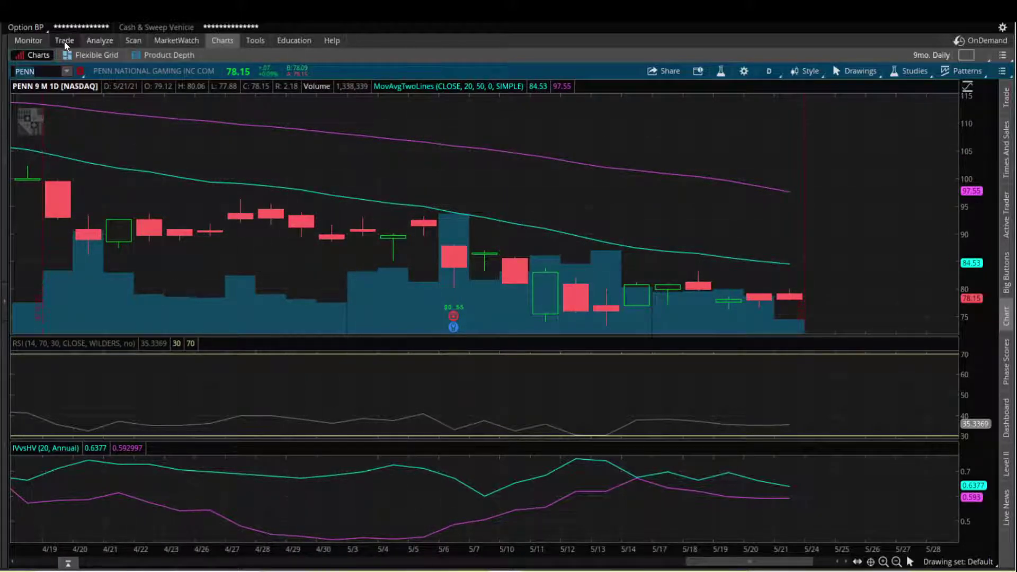
mouse_move(65, 42)
mouse_move(133, 41)
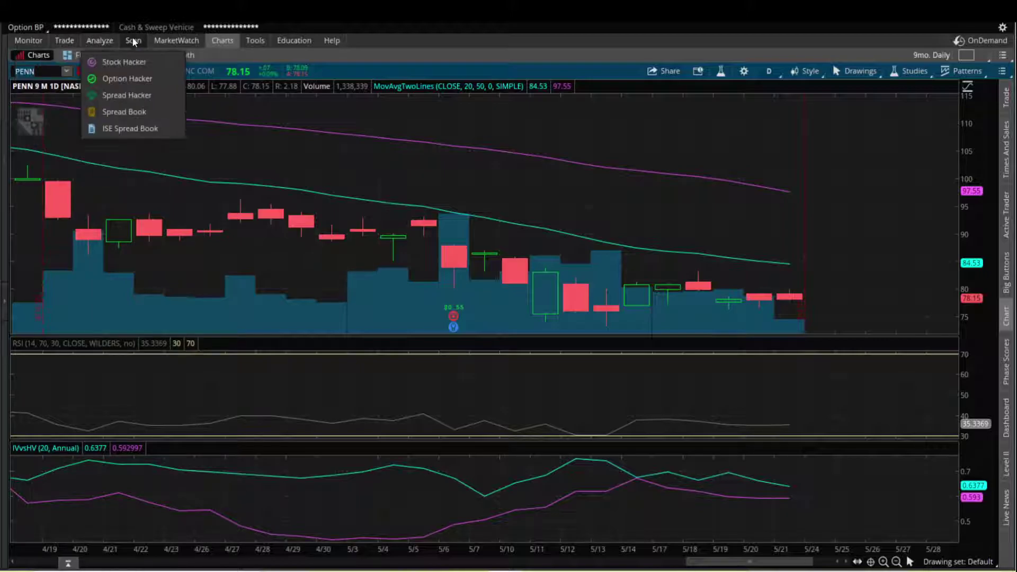
left_click(98, 39)
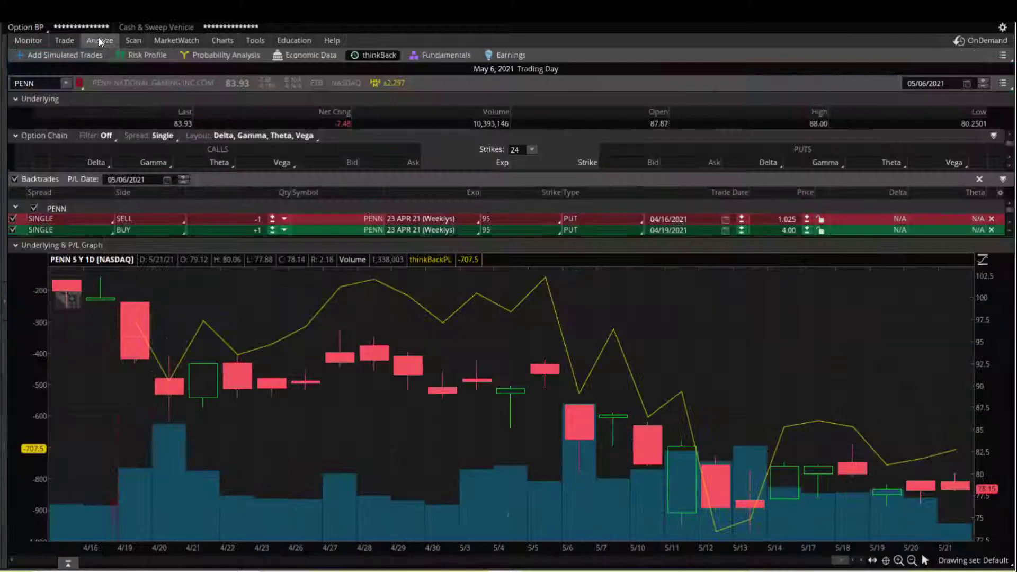
left_click(24, 245)
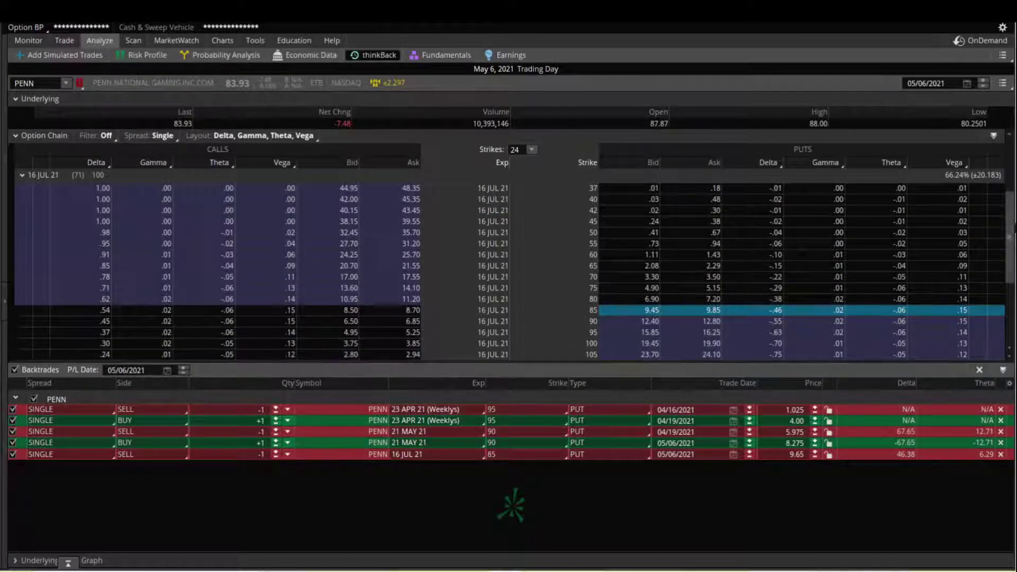
Step: Remove the 16 JUL 21 85 put from the backtrades and backtrade selling the 80 put at its bid instead
scroll(1013, 204, "down", 2)
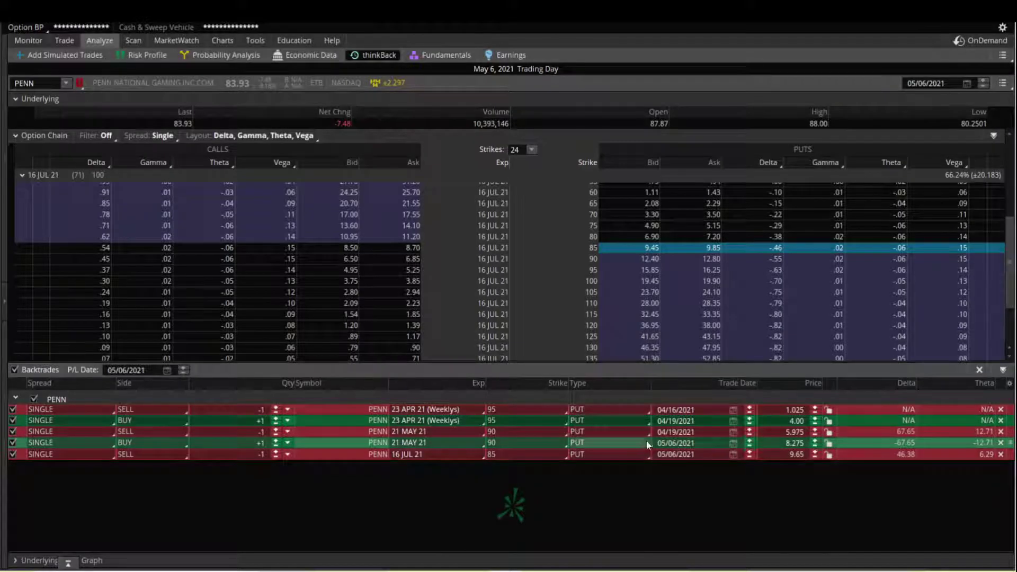
left_click(1001, 455)
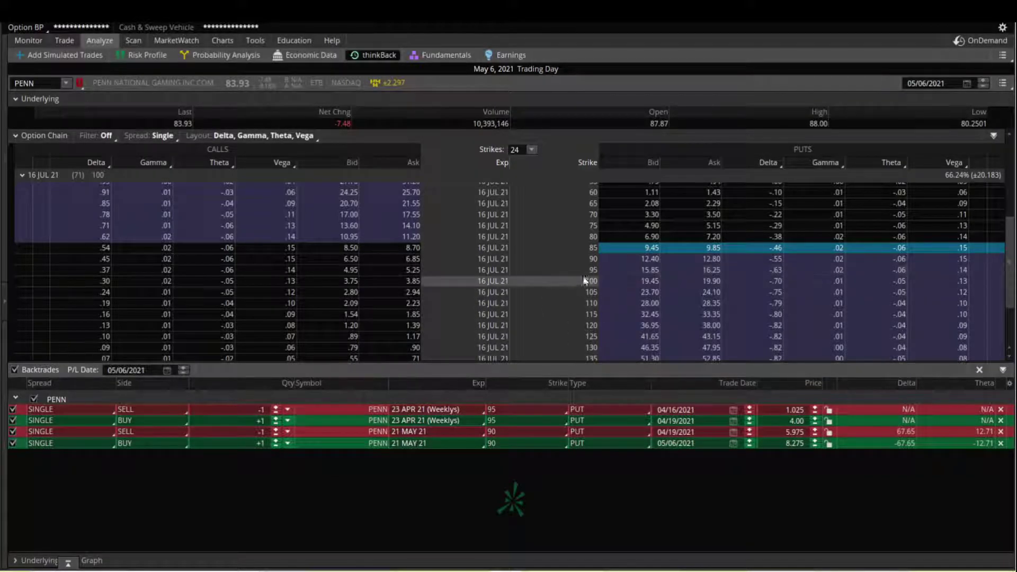
left_click(646, 238)
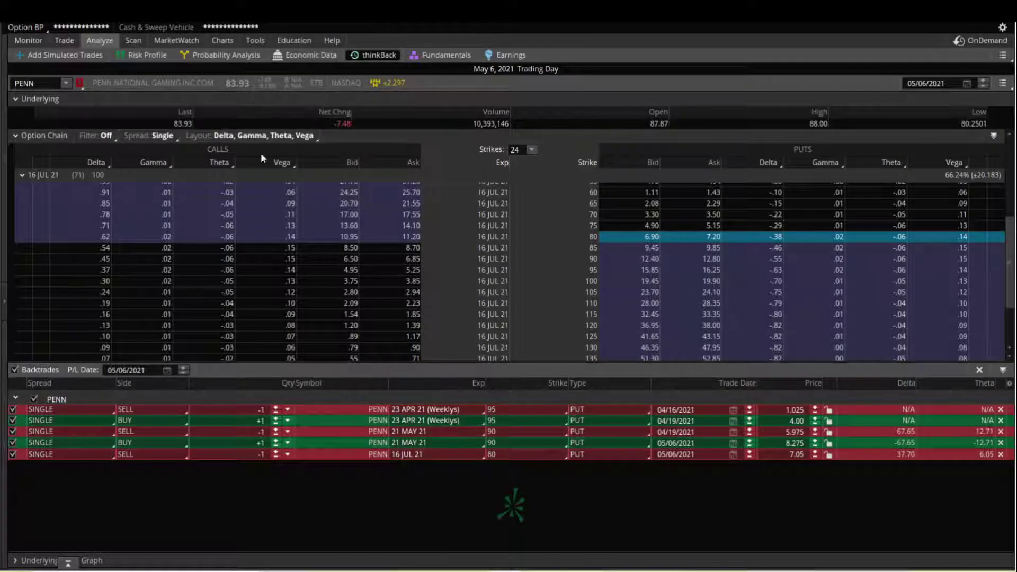
Step: Check PENN's live option chain and reset its daily chart's zoom to examine the price from late March to late May
left_click(222, 41)
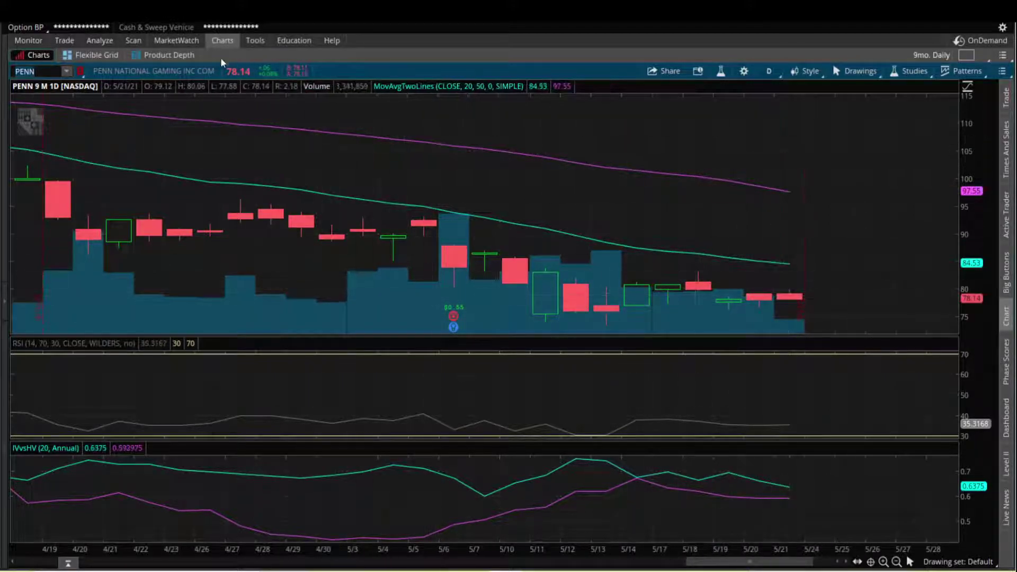
left_click(65, 39)
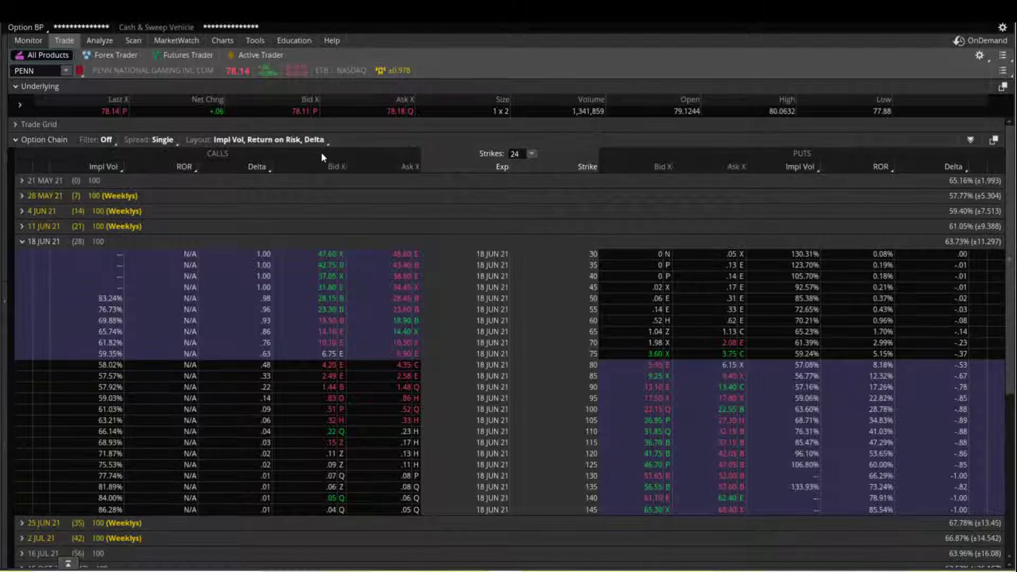
left_click(221, 41)
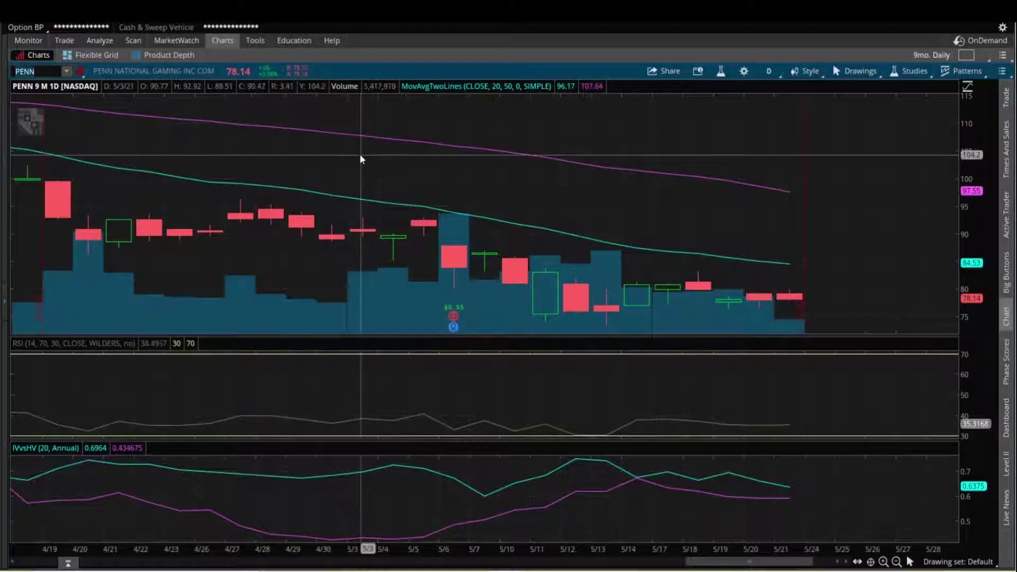
right_click(385, 164)
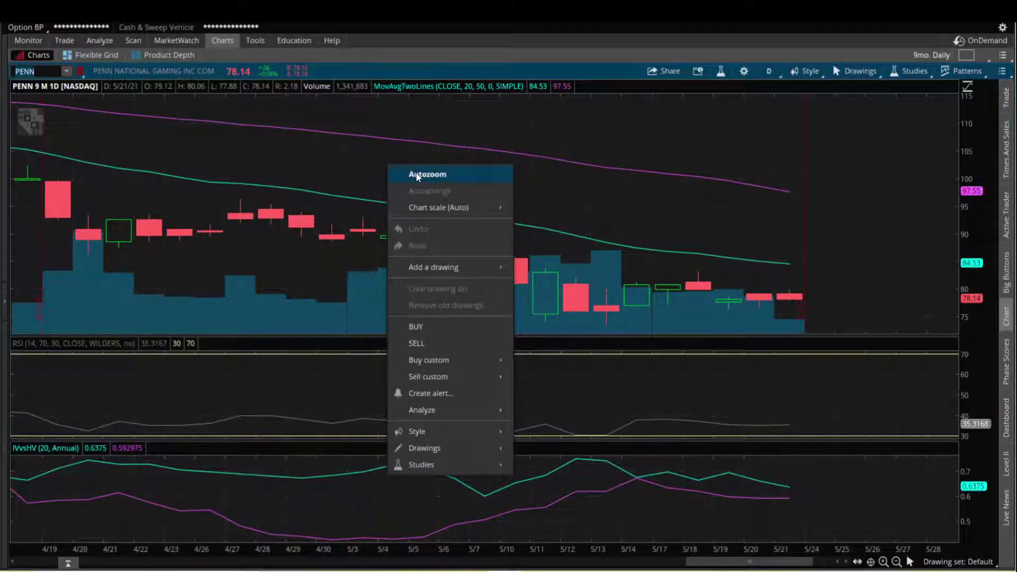
left_click(417, 175)
left_click_drag(707, 145, 920, 180)
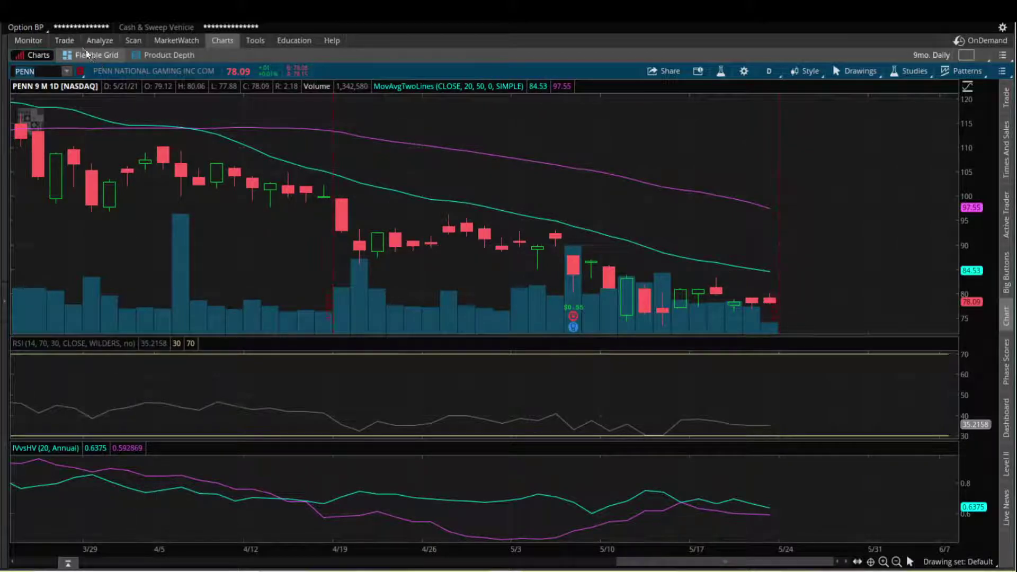
Step: Check PENN's live option chain and daily chart against the 95 put listed on the browser's April 23 cash-secured put scan page
left_click(64, 41)
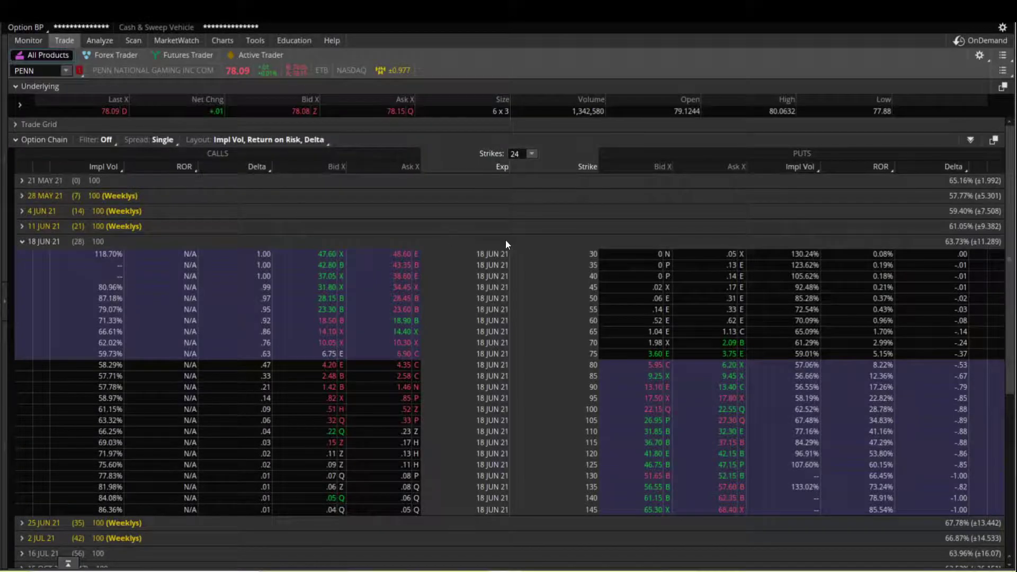
left_click(223, 40)
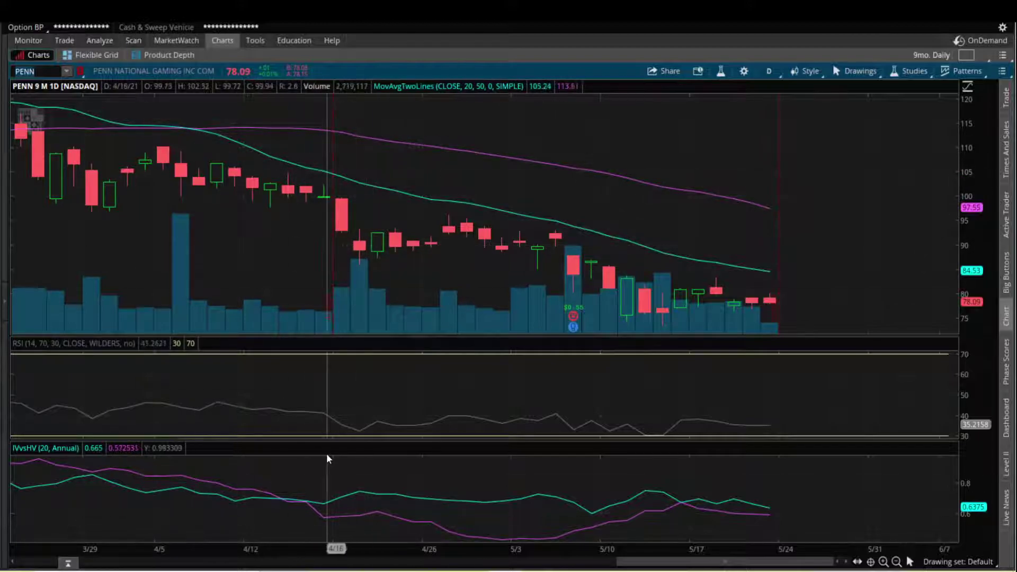
key("alt+Tab")
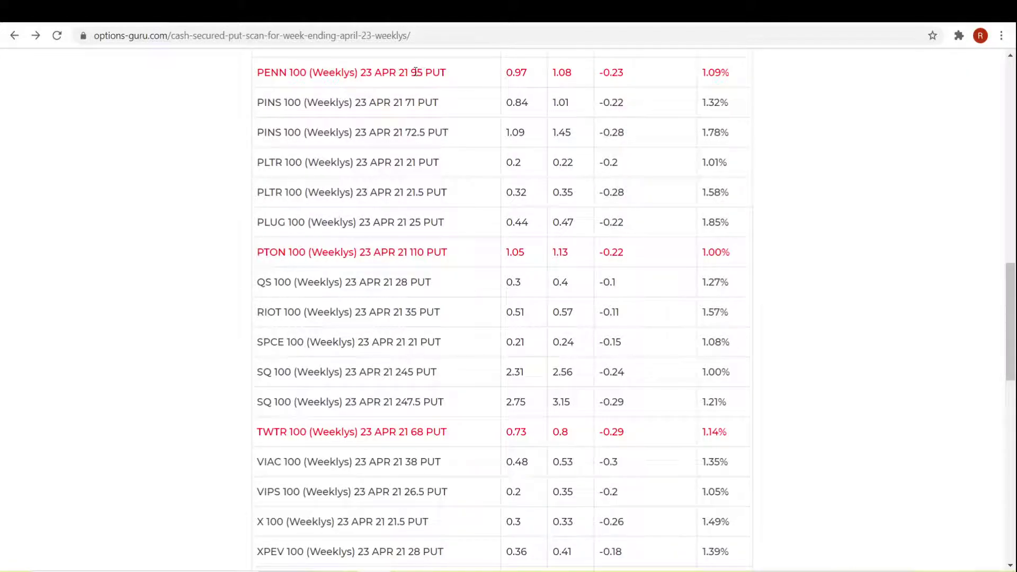
key("alt+Tab")
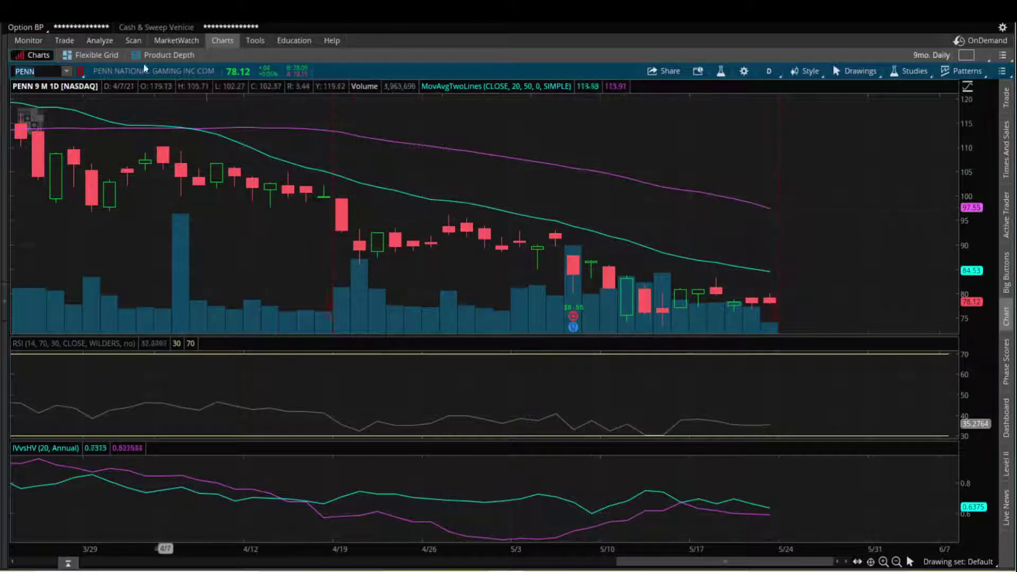
Step: Collapse the 18 JUN 21 expiration in PENN's live option chain and review the list of expirations and the daily chart
left_click(67, 43)
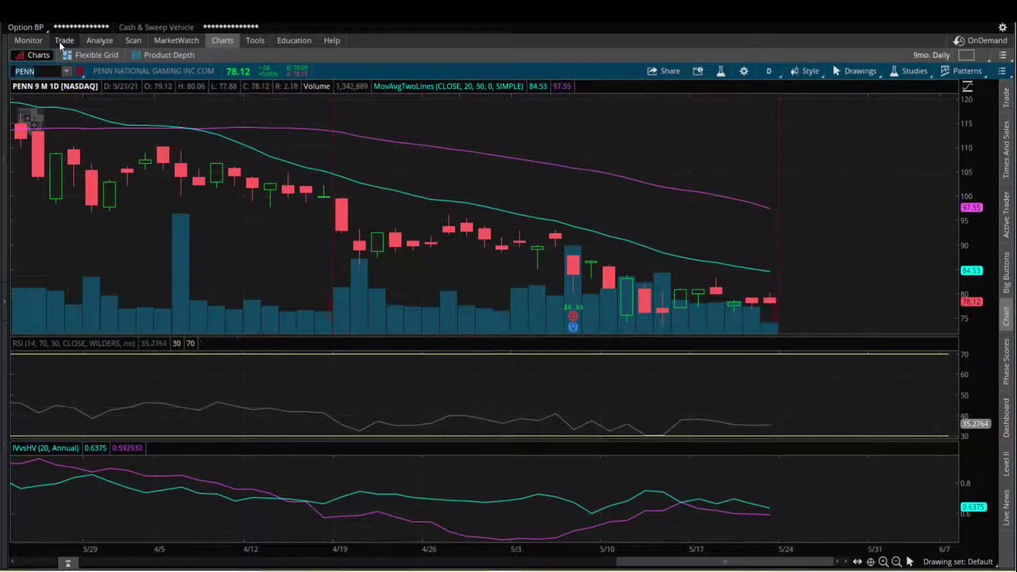
left_click(68, 39)
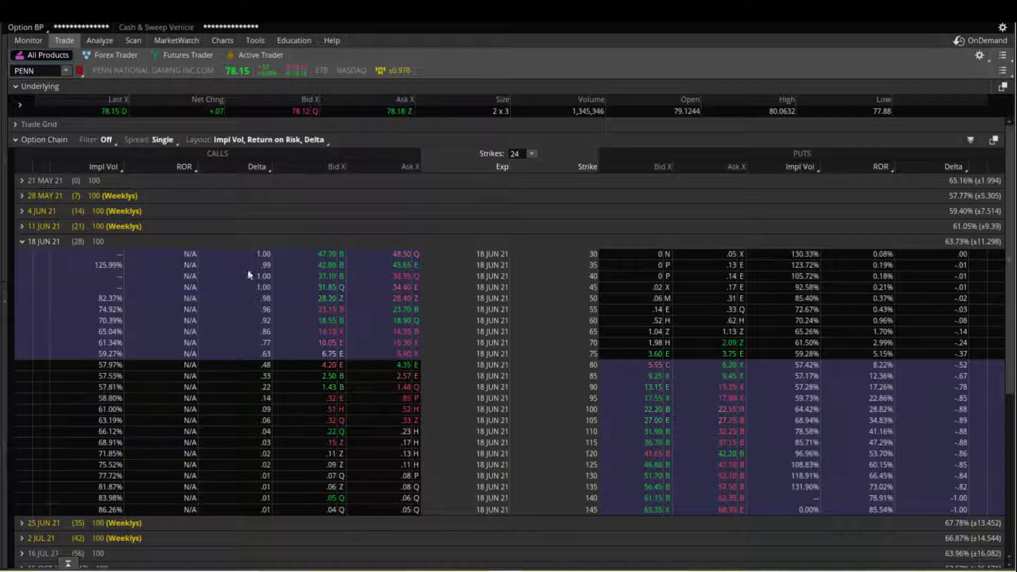
left_click(40, 242)
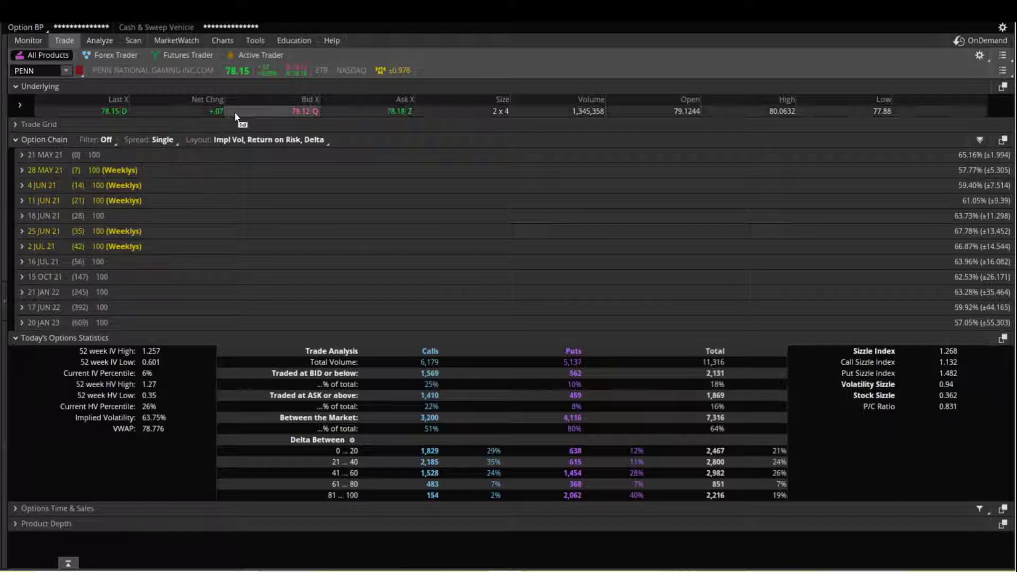
left_click(222, 40)
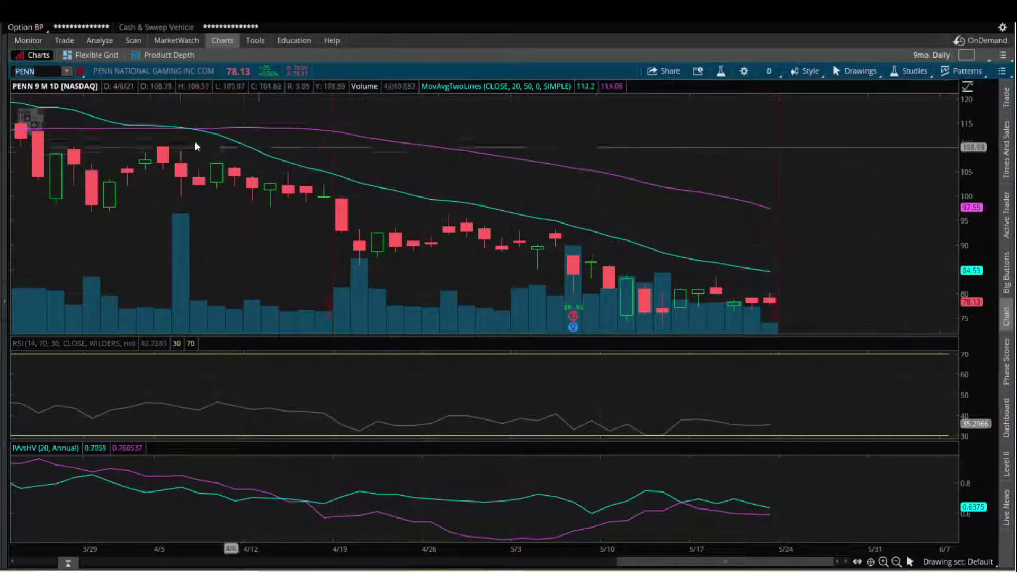
left_click(68, 39)
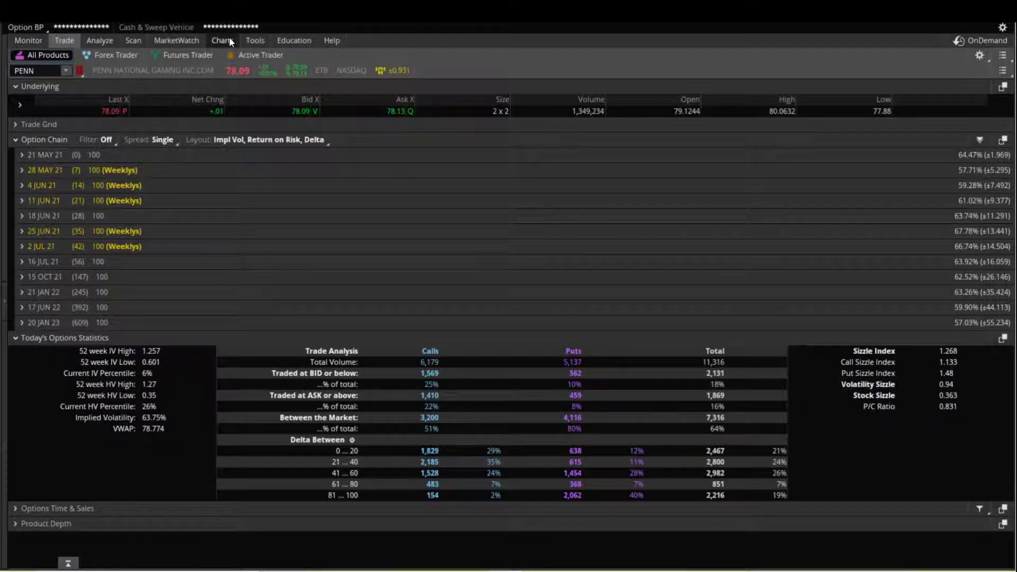
mouse_move(229, 41)
mouse_move(288, 46)
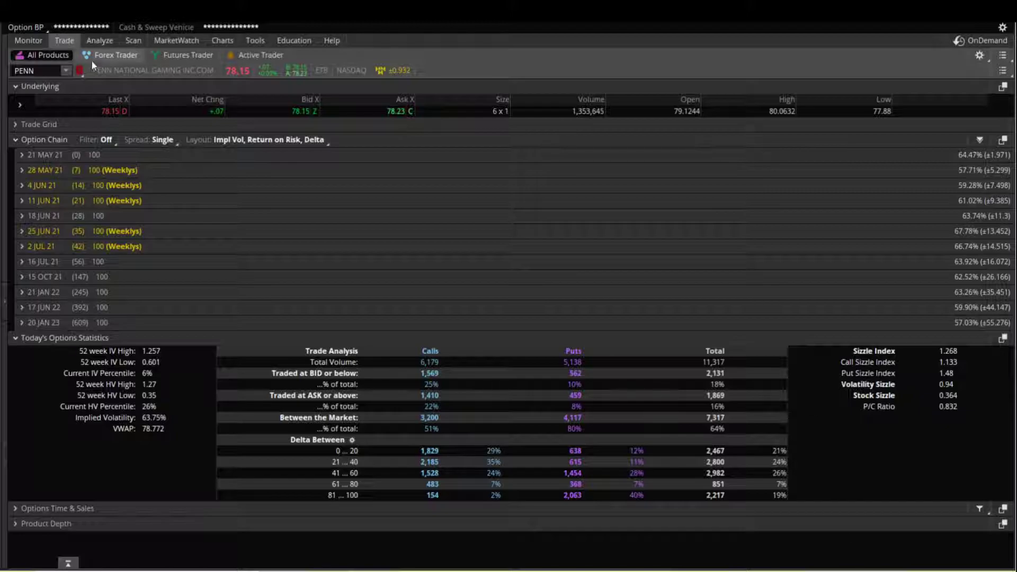
Step: Return to the thinkBack backtrades and exclude every PENN trade from the P/L except the initial 23 APR 21 95 put sale
left_click(99, 41)
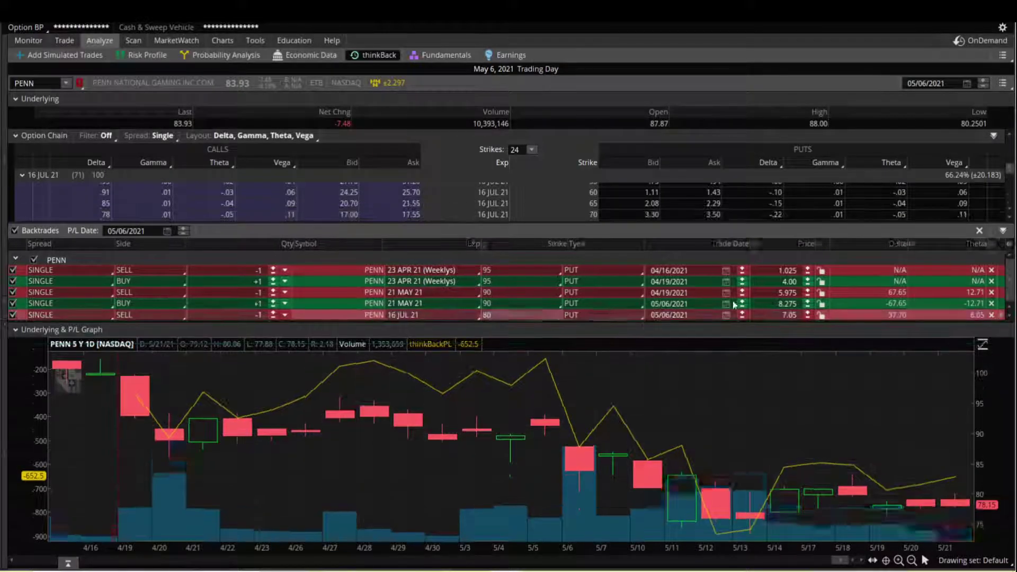
left_click(12, 315)
left_click(12, 303)
left_click(13, 292)
left_click(12, 281)
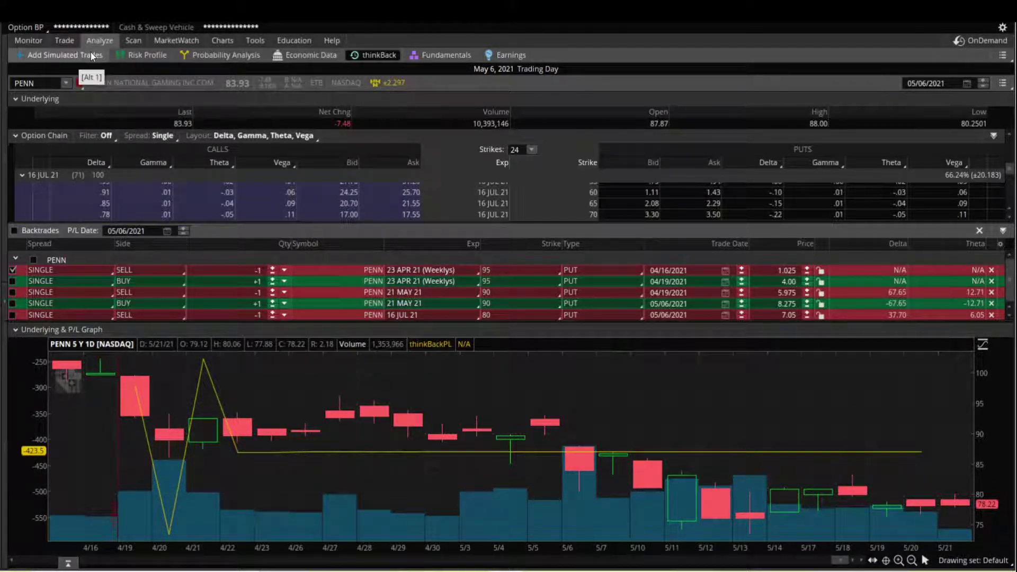
Step: Backtrade buying PENN stock on the 05/06/2021 trading day with a quantity of 100 shares
right_click(238, 81)
left_click(273, 91)
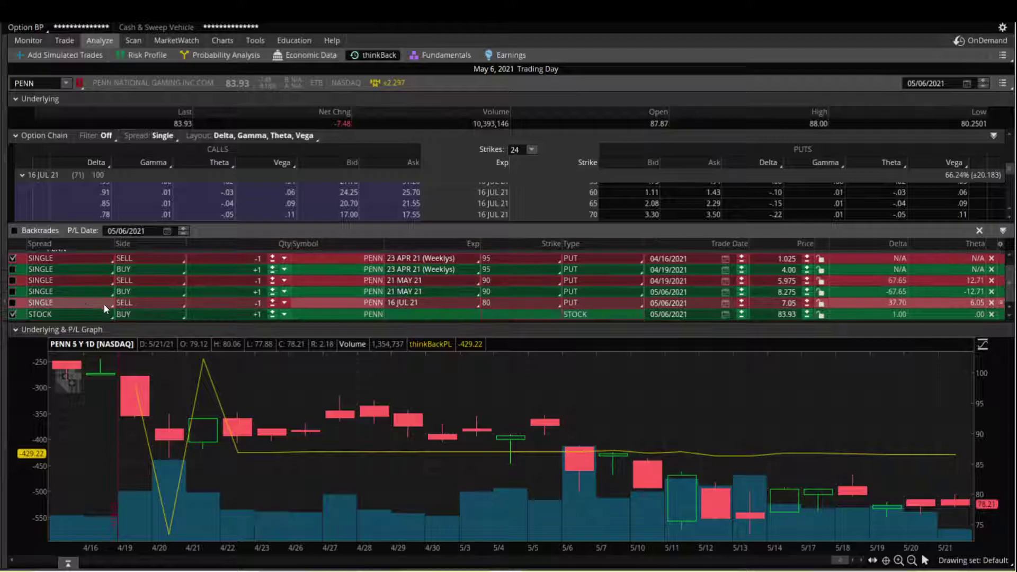
left_click(259, 313)
type("00")
key("Return")
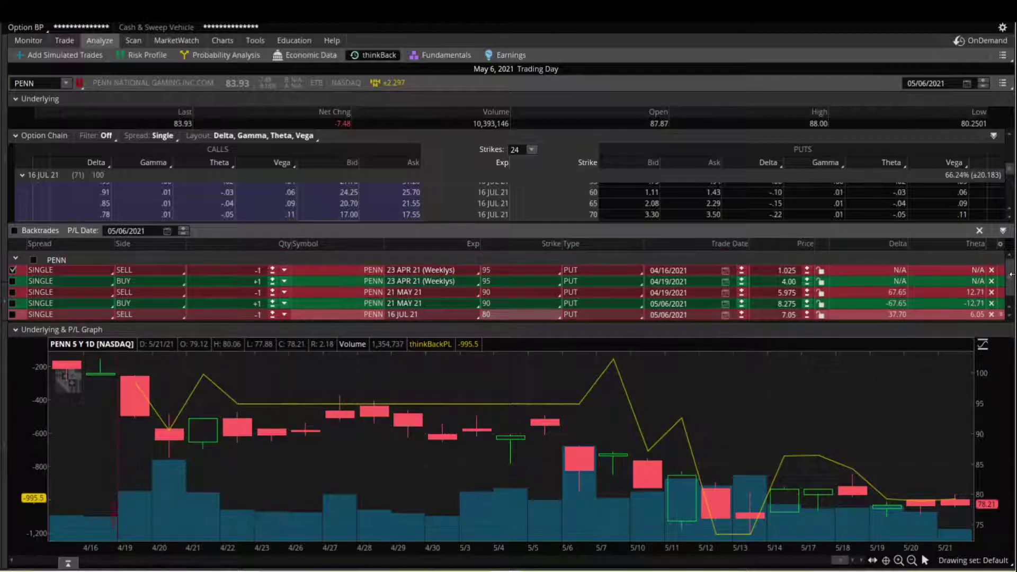
Step: Set the PENN stock backtrade's price to 95.00 and review it alongside the initial 95 put sale
scroll(1011, 274, "down", 1)
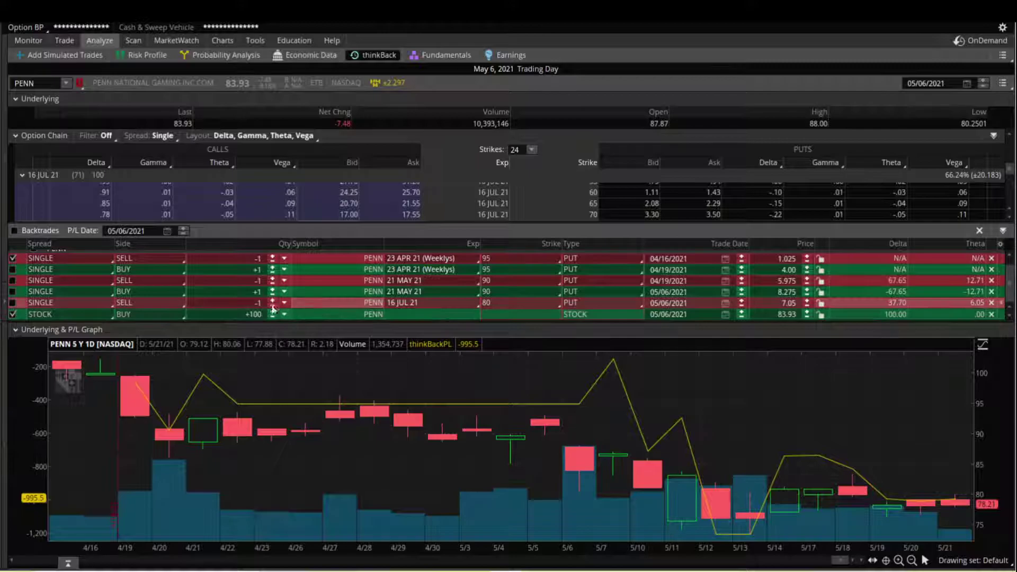
left_click(788, 314)
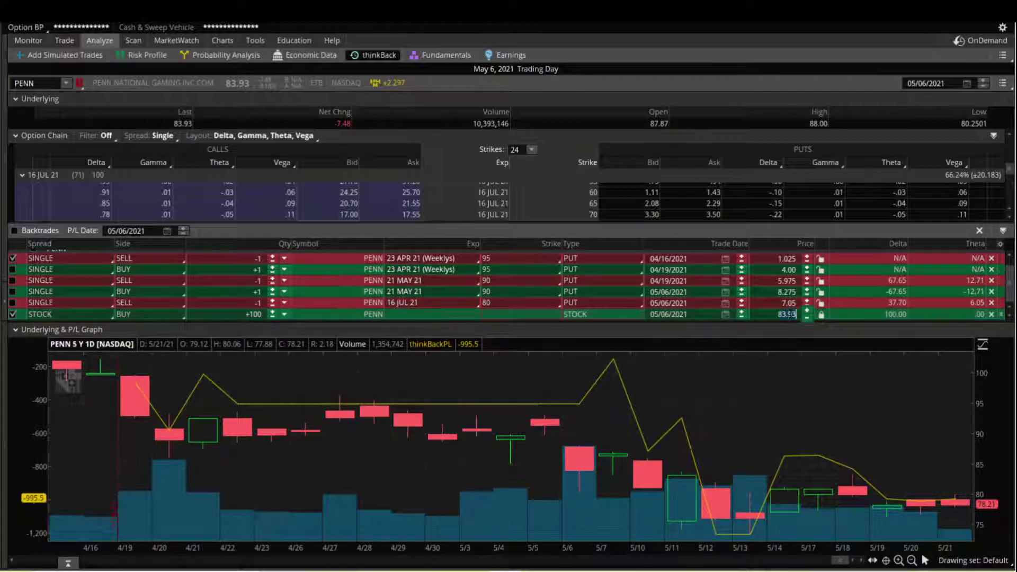
key("Return")
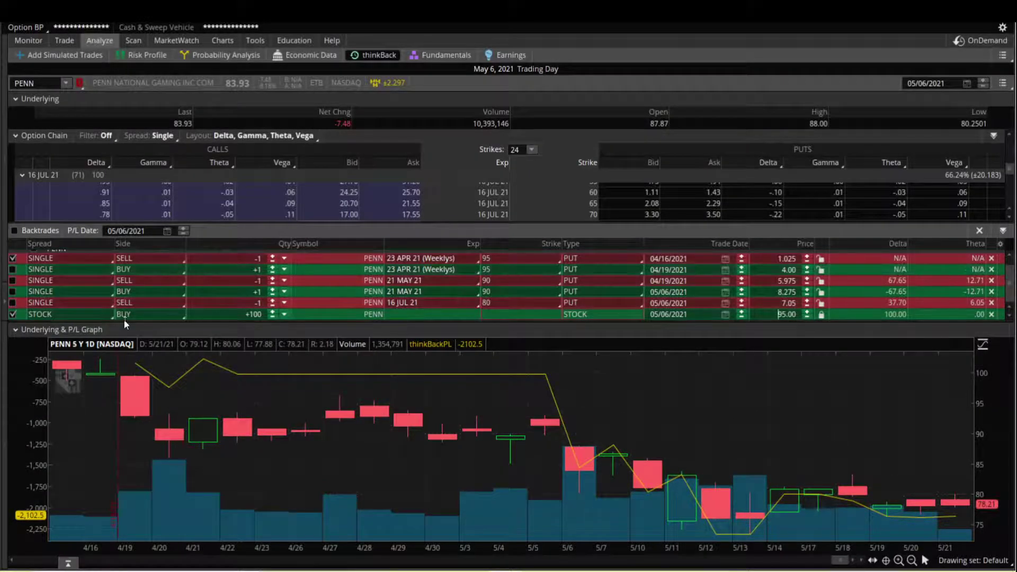
scroll(212, 302, "up", 1)
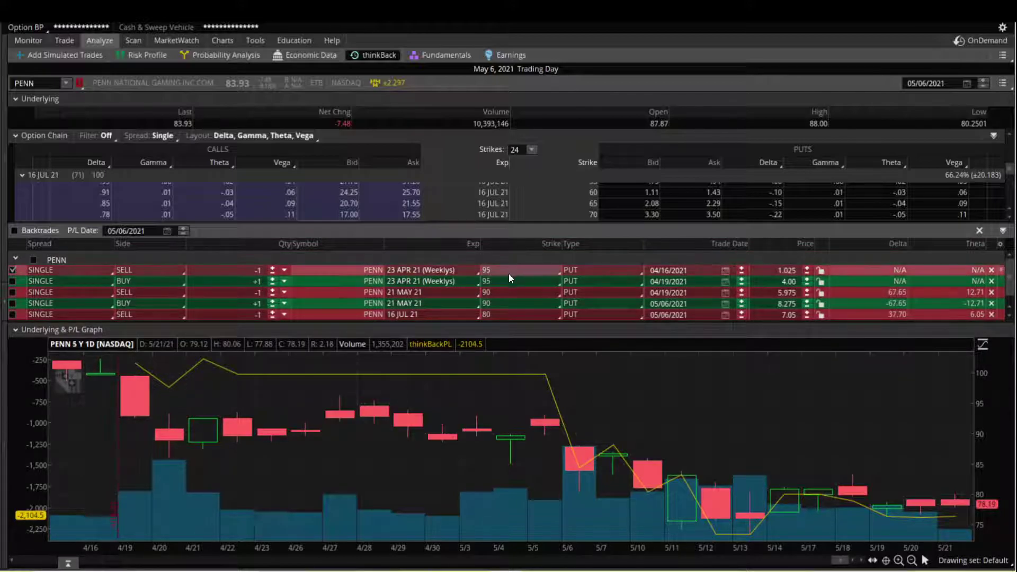
scroll(508, 273, "down", 1)
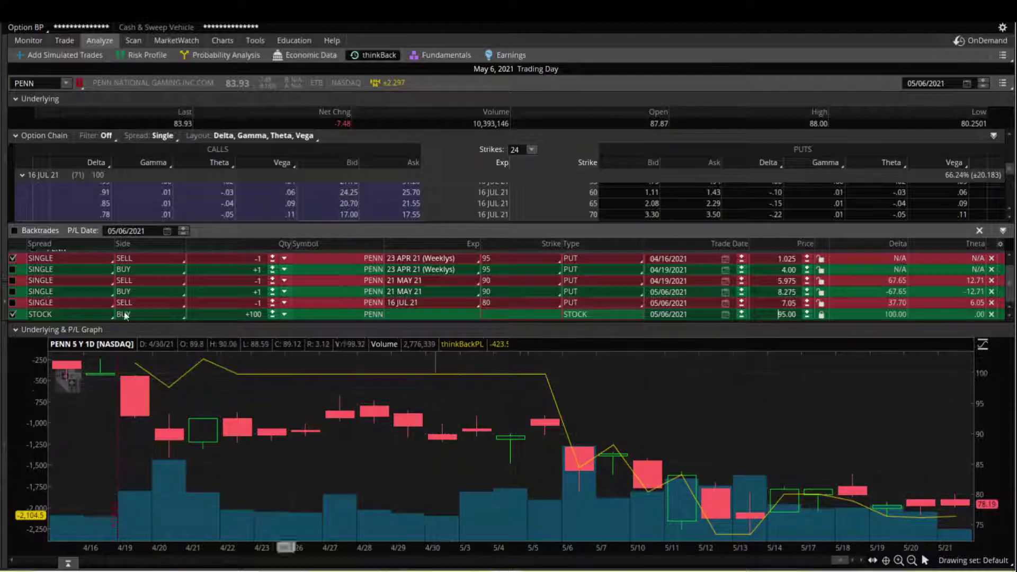
Step: Exclude the PENN stock purchase from the backtrades' P/L and include the 95 put buyback, both 21 MAY 21 trades and the 16 JUL 21 sale
left_click(13, 315)
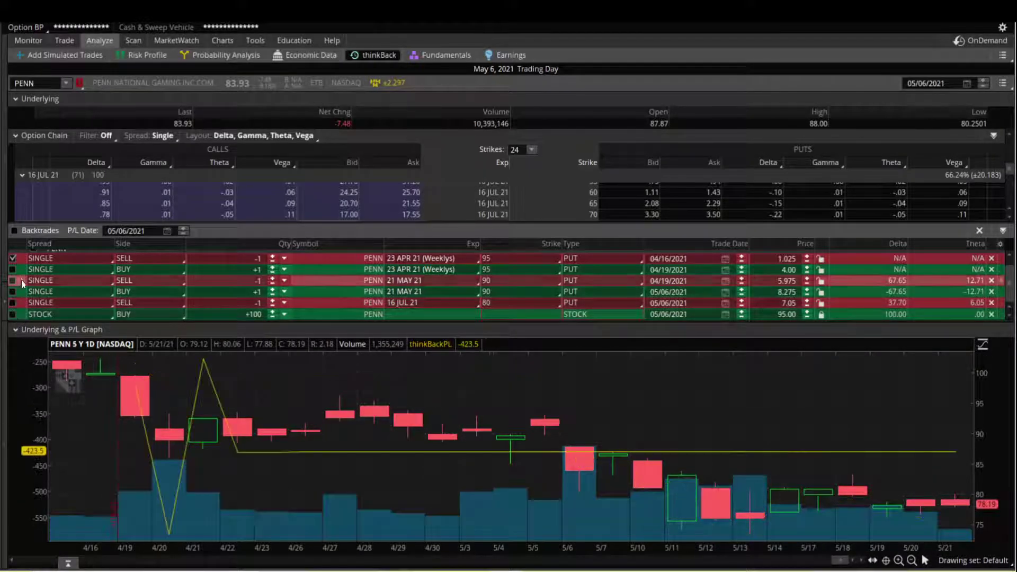
left_click(12, 269)
left_click(12, 280)
left_click(12, 291)
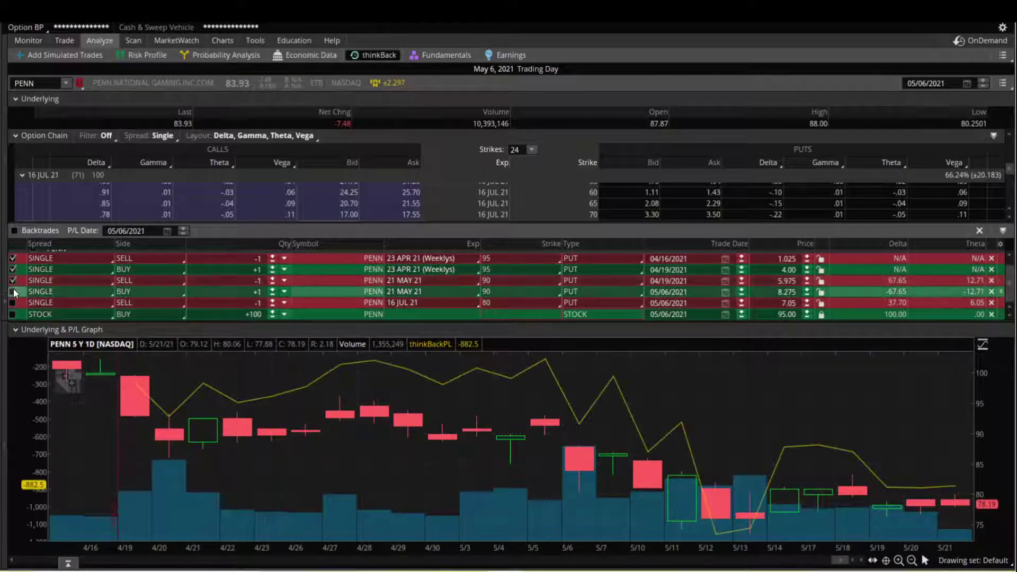
left_click(13, 302)
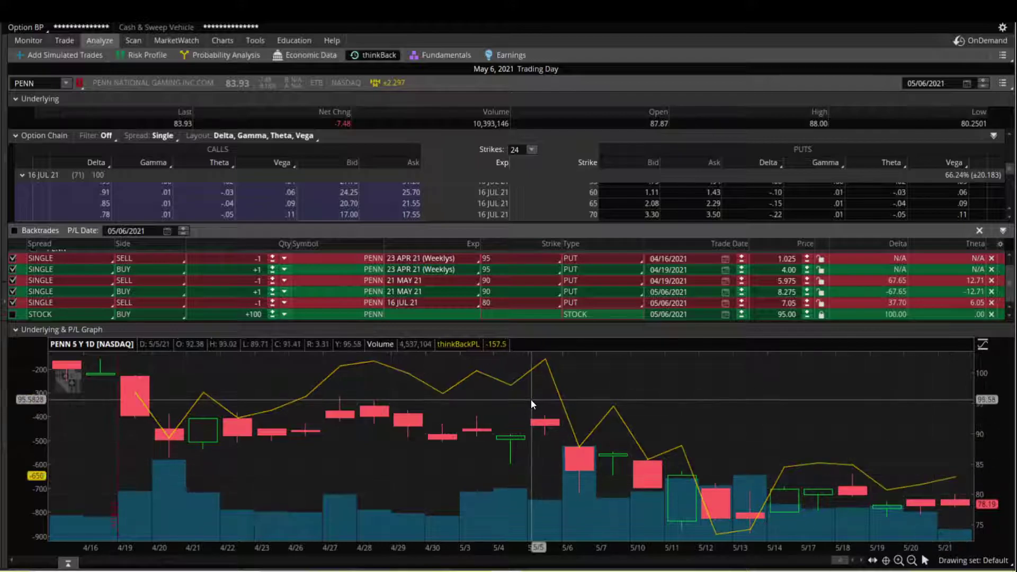
Step: Examine the rolled puts' P/L graph from mid-April to mid-May and enlarge the historical chain to view the 16 JUL 21 80 put
scroll(589, 357, "up", 5)
scroll(584, 372, "down", 2)
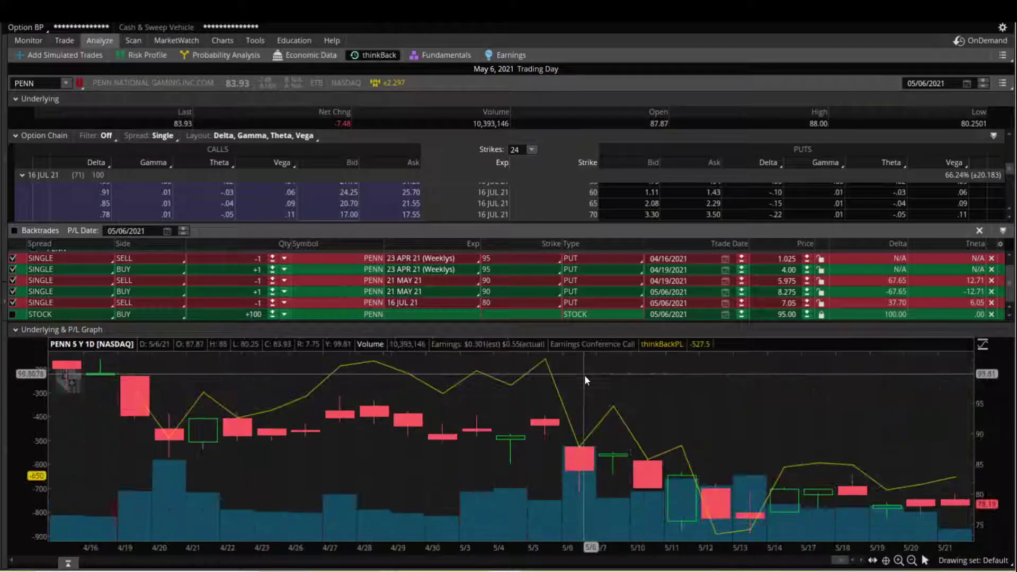
scroll(605, 388, "down", 3)
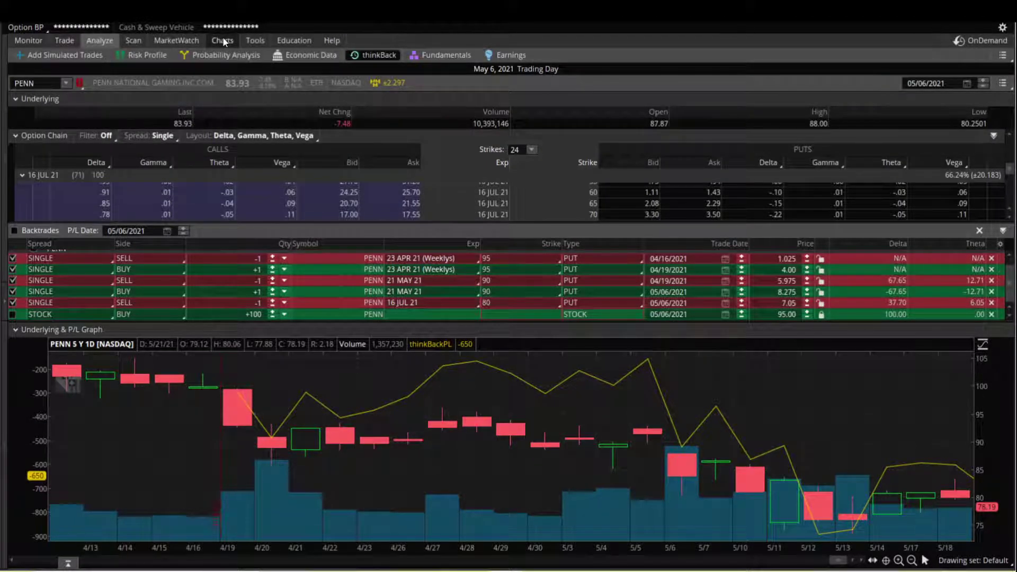
mouse_move(223, 43)
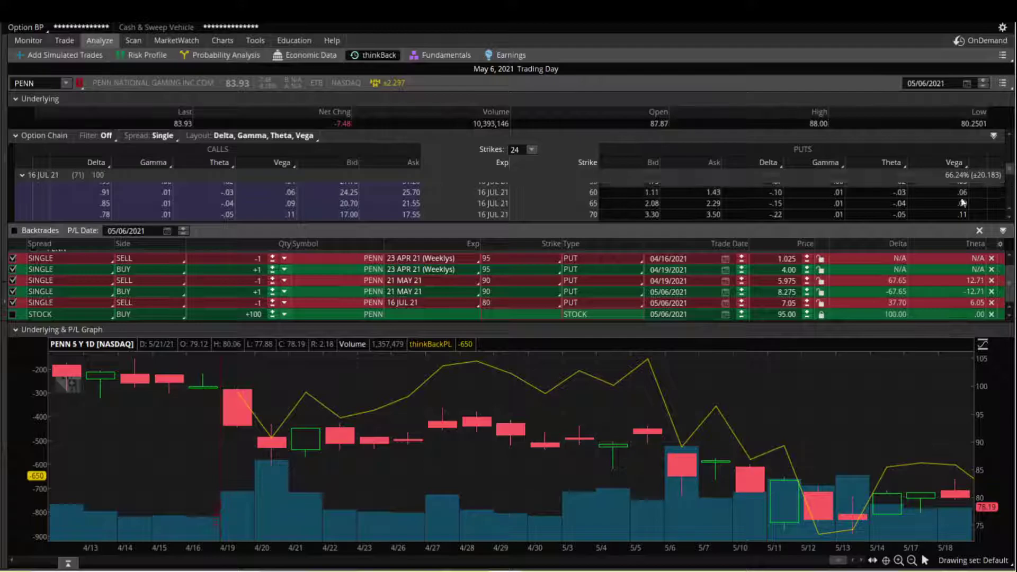
left_click_drag(842, 221, 848, 245)
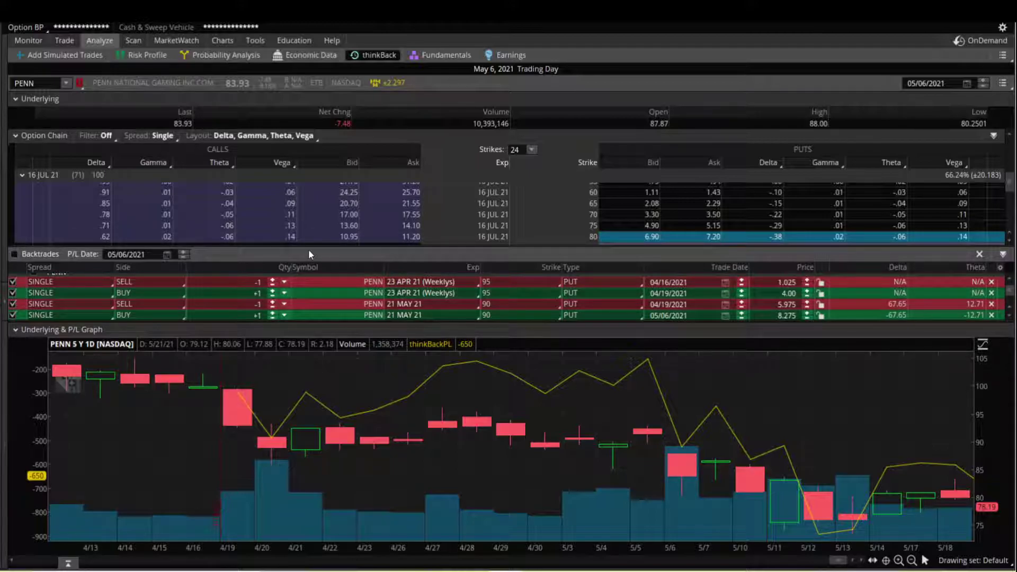
scroll(725, 310, "down", 2)
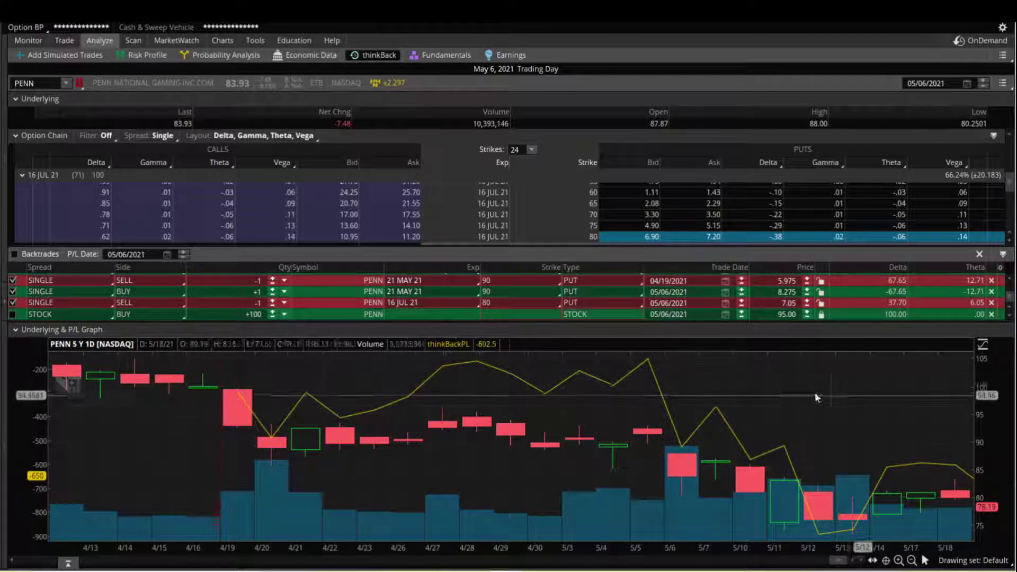
mouse_move(607, 345)
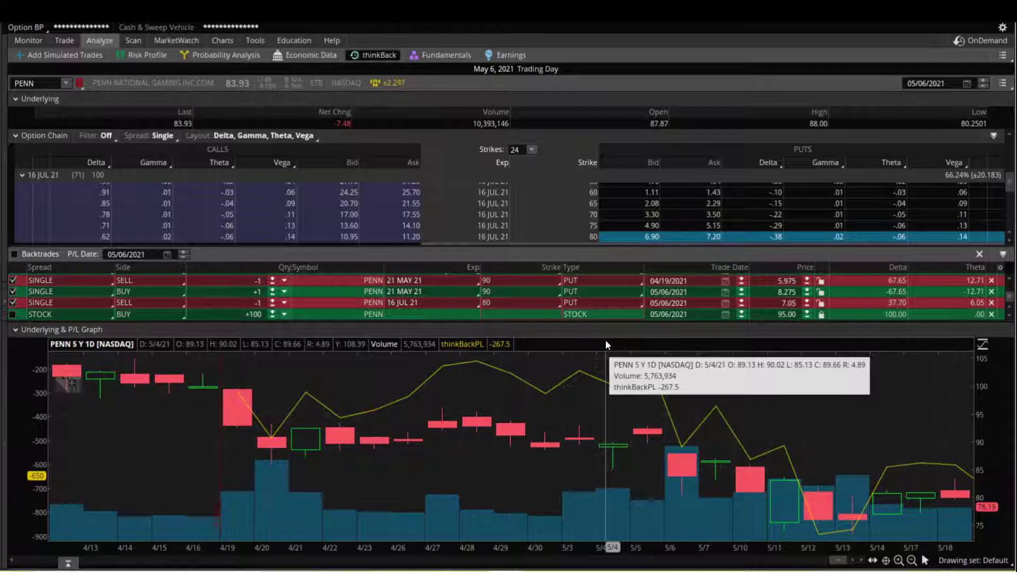